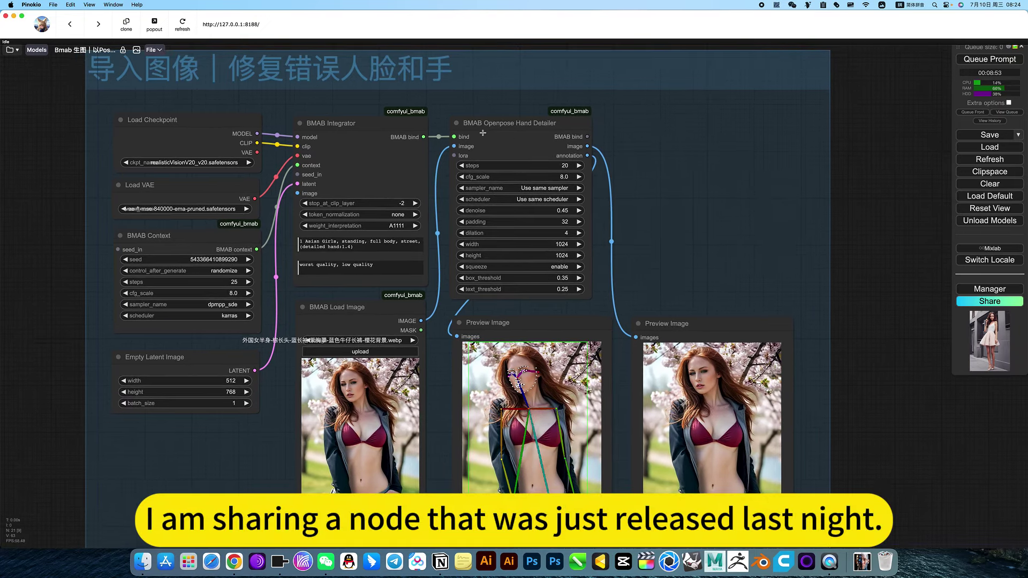
- Select the BMAB Openpose Hand Detailer node and pan around the hand-repair group
left_click(487, 124)
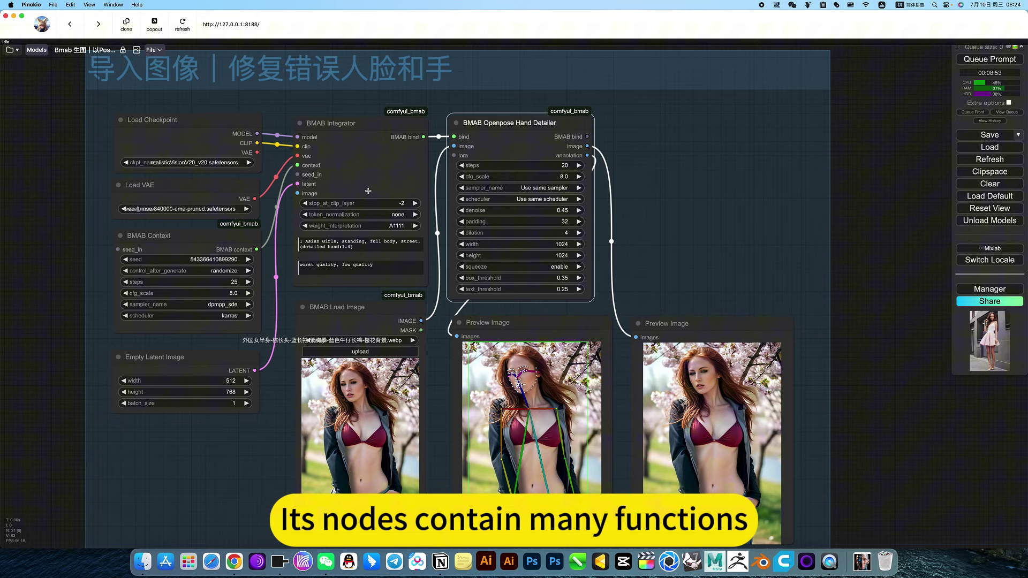
scroll(829, 329, "down", 2)
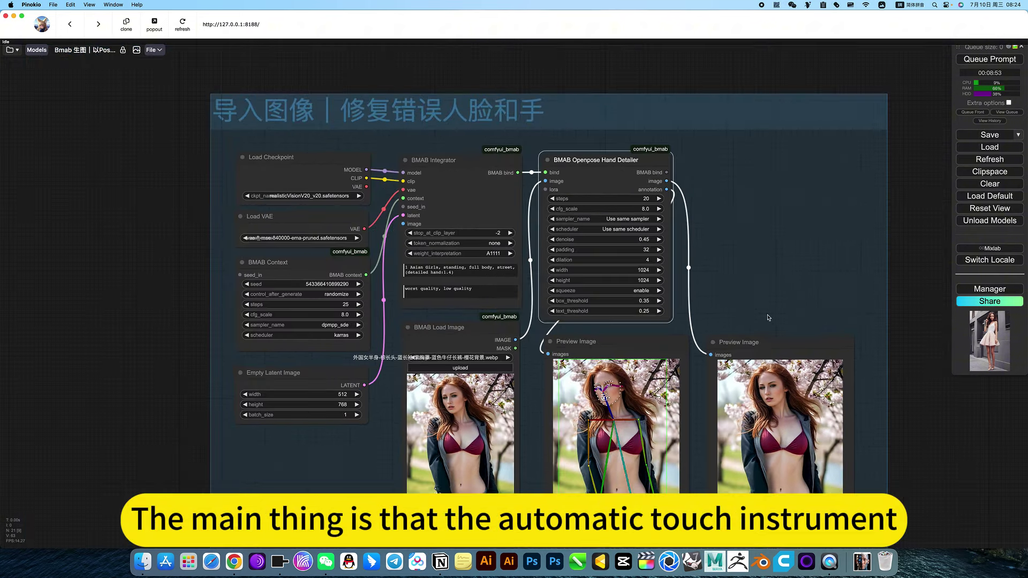
left_click_drag(747, 312, 667, 269)
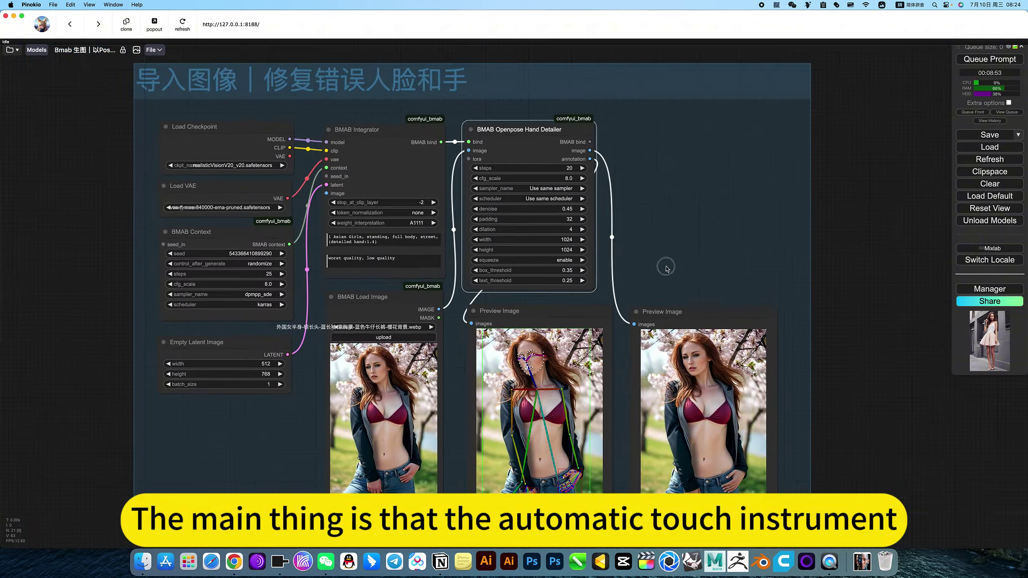
scroll(334, 97, "up", 2)
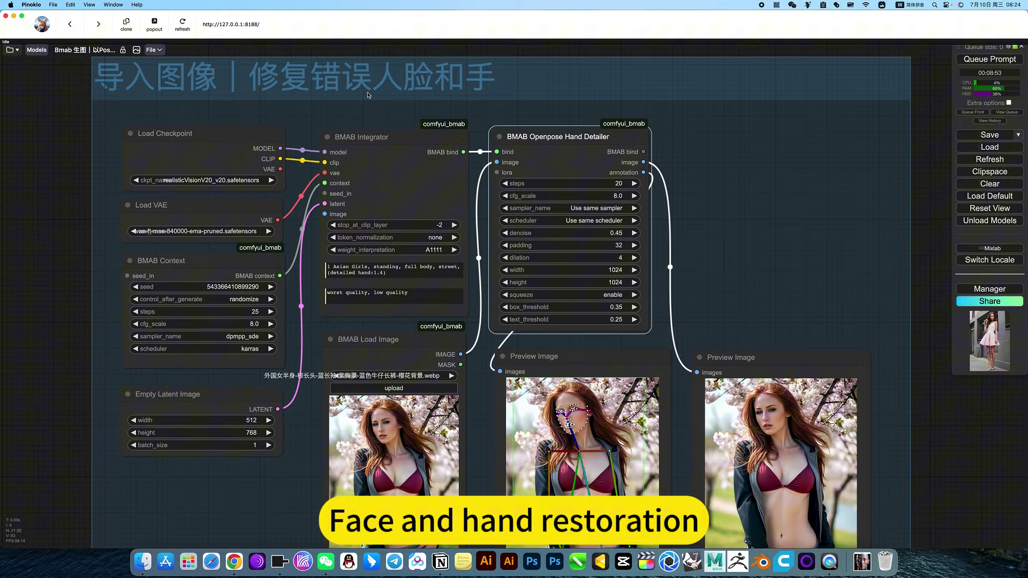
scroll(720, 211, "down", 3)
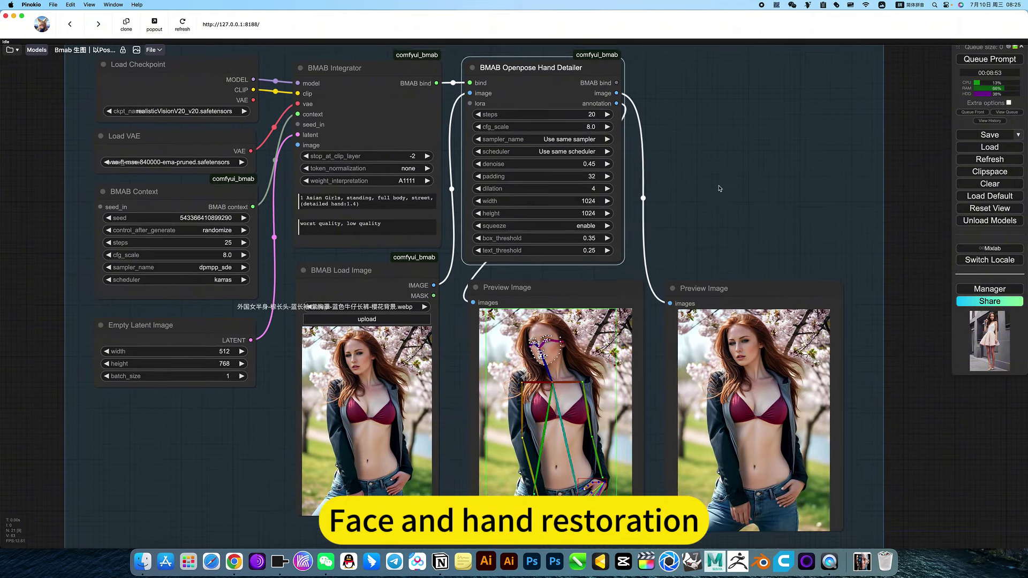
left_click_drag(726, 224, 760, 226)
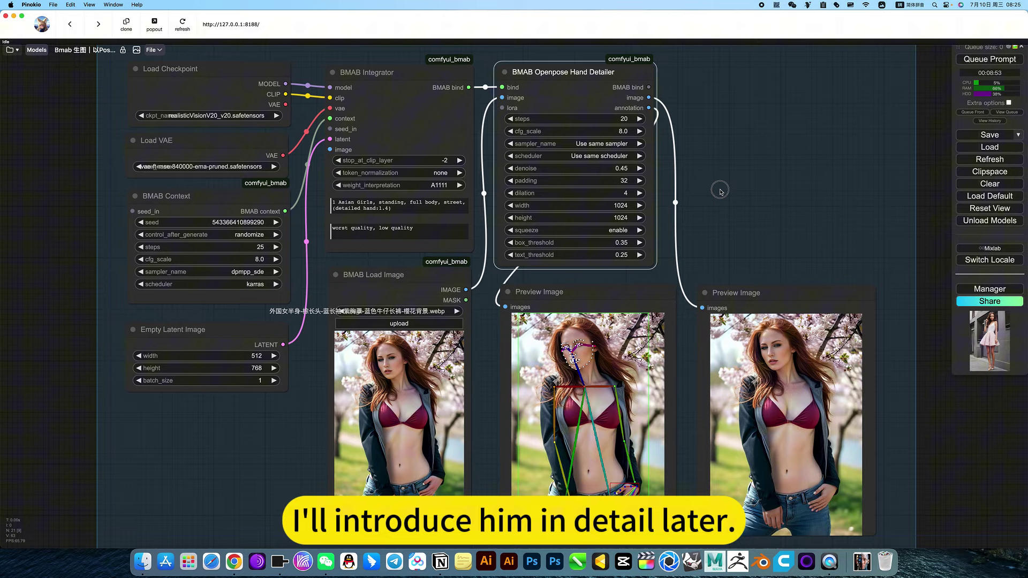
scroll(569, 270, "down", 2)
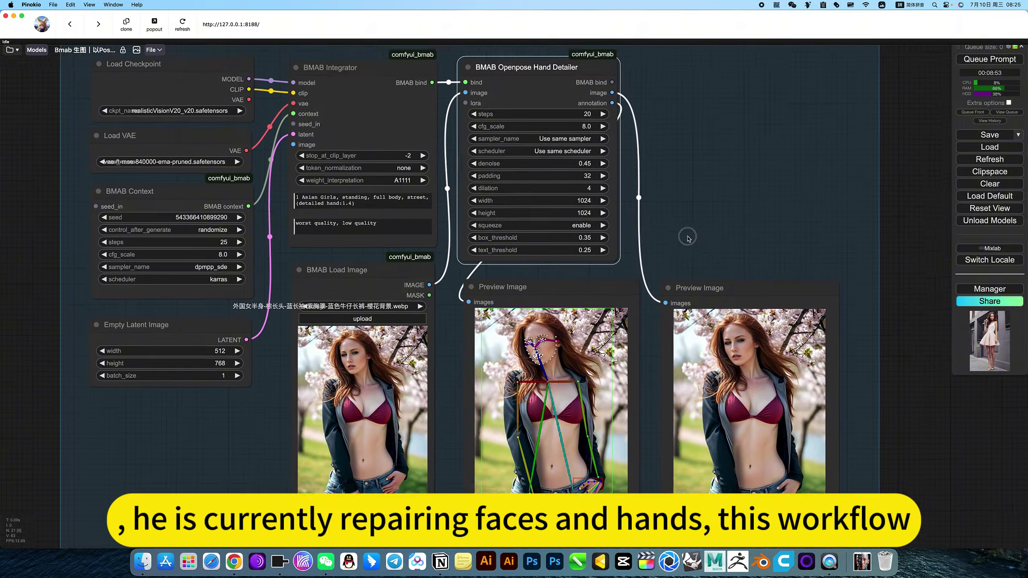
left_click_drag(706, 207, 689, 237)
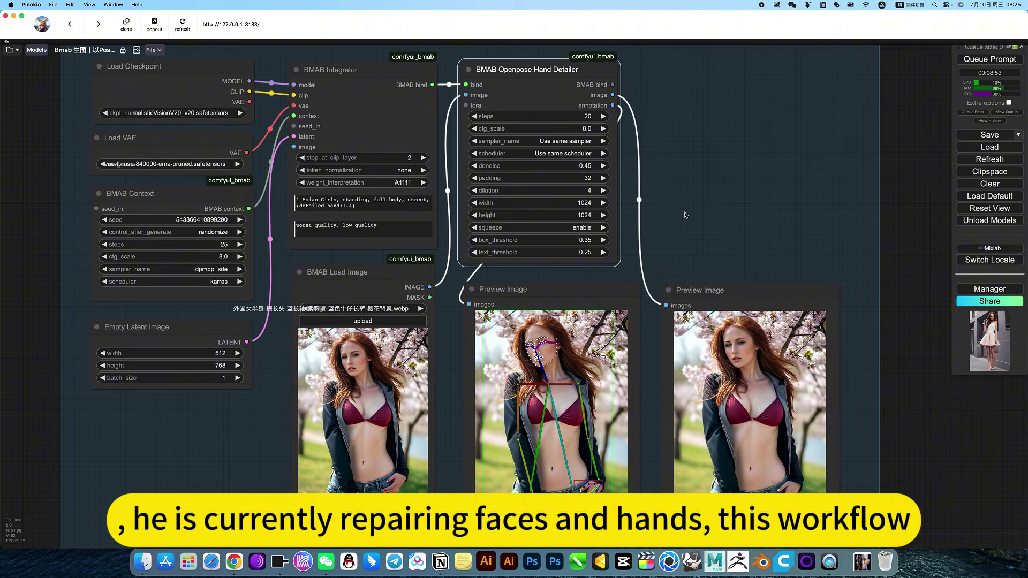
left_click_drag(703, 223, 660, 160)
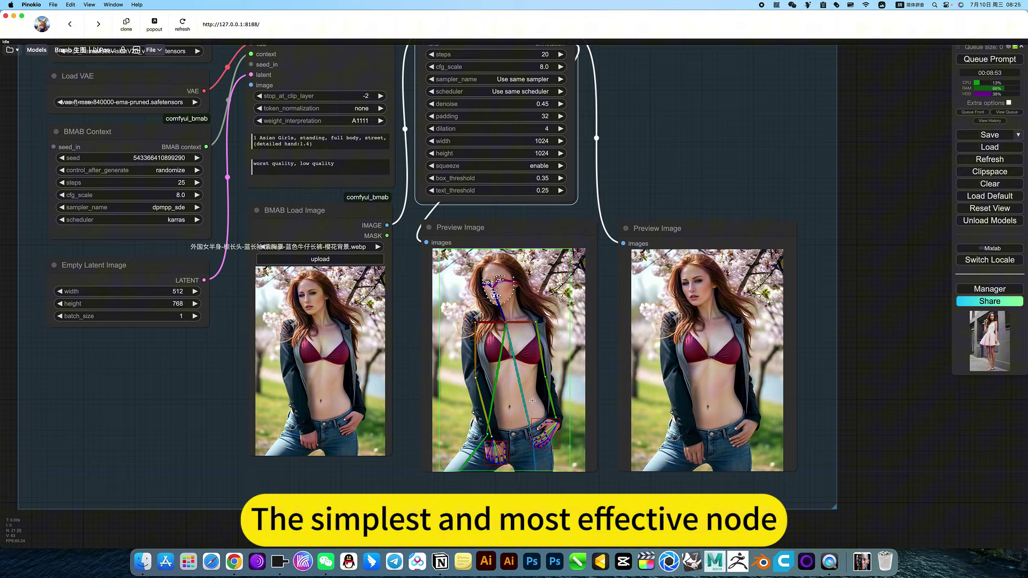
left_click_drag(542, 468, 601, 461)
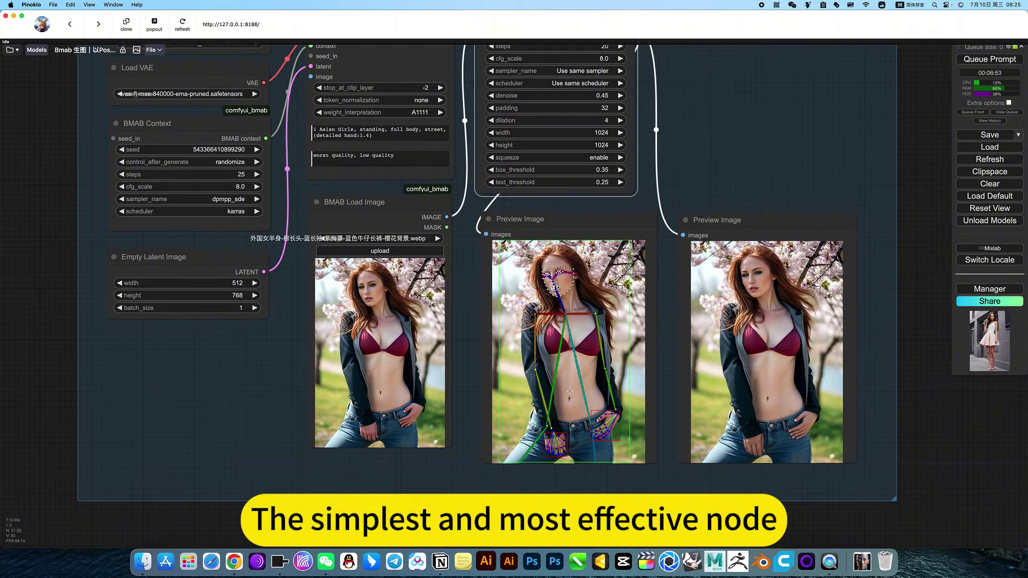
- Zoom over the preview images, then pan to the BMAB Load Image and Load VAE nodes
scroll(570, 391, "up", 4)
scroll(567, 391, "up", 3)
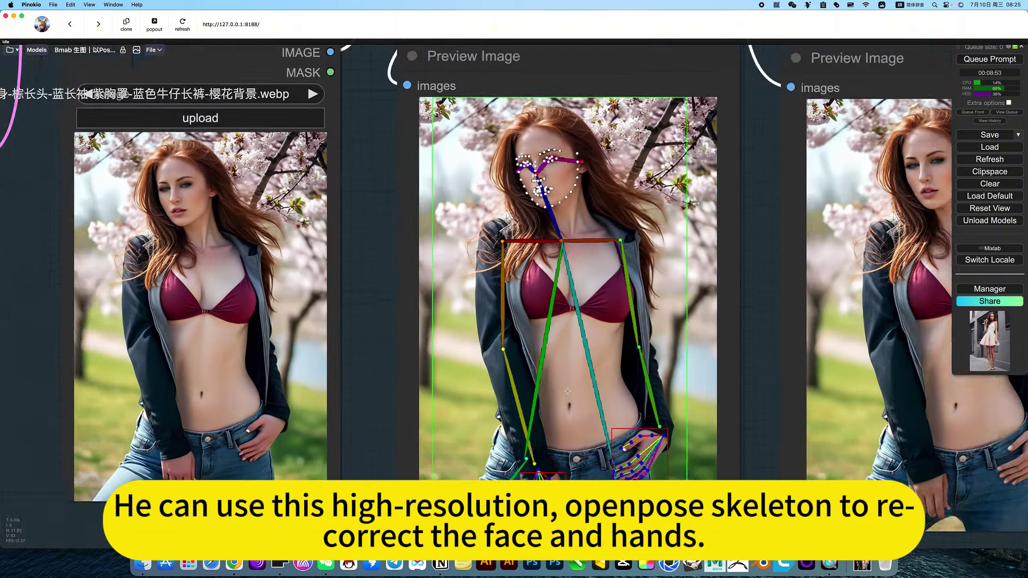
scroll(567, 391, "up", 2)
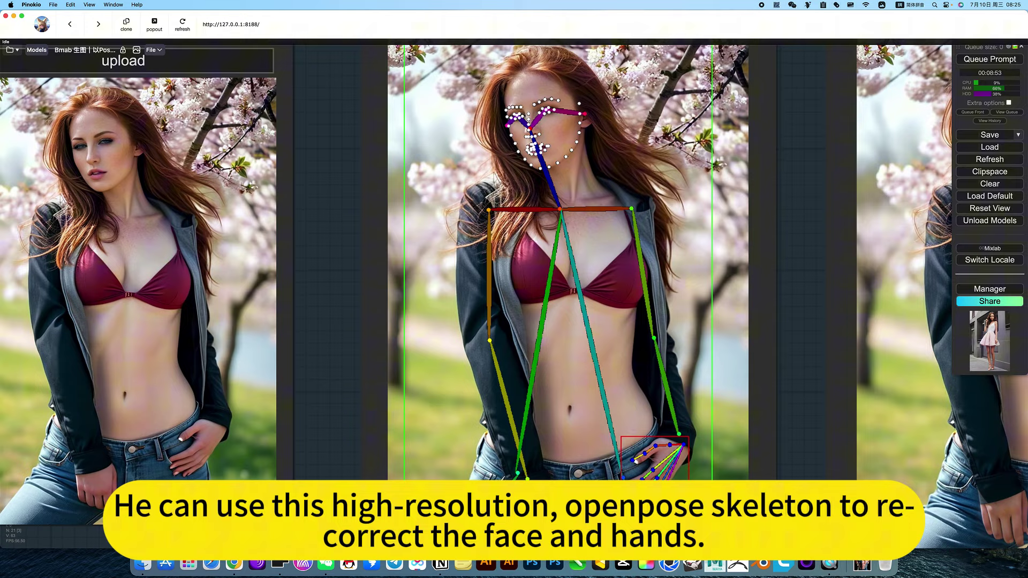
scroll(625, 478, "down", 5)
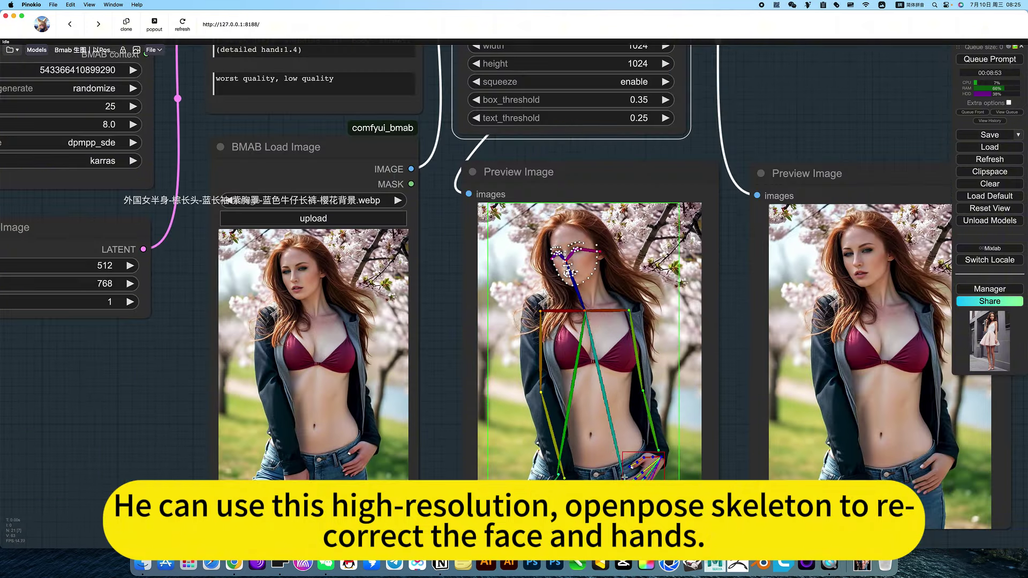
scroll(702, 477, "up", 1)
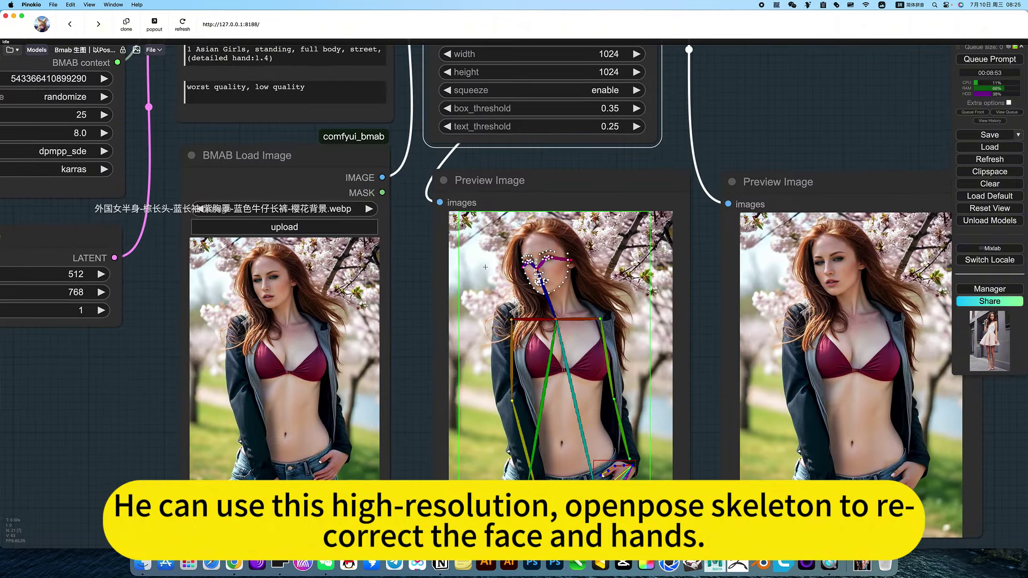
scroll(545, 247, "up", 3)
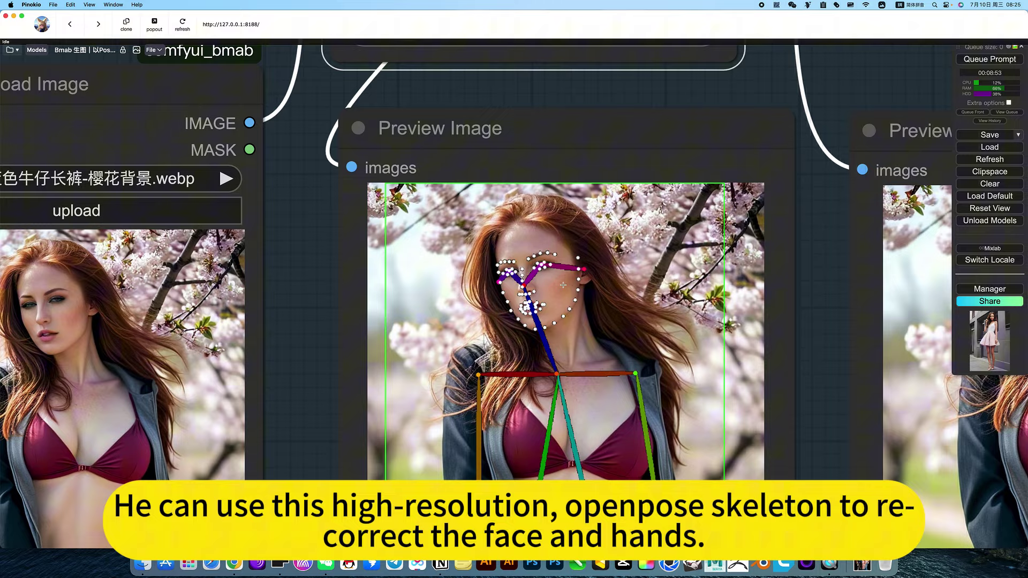
scroll(616, 332, "down", 5)
left_click_drag(743, 447, 586, 330)
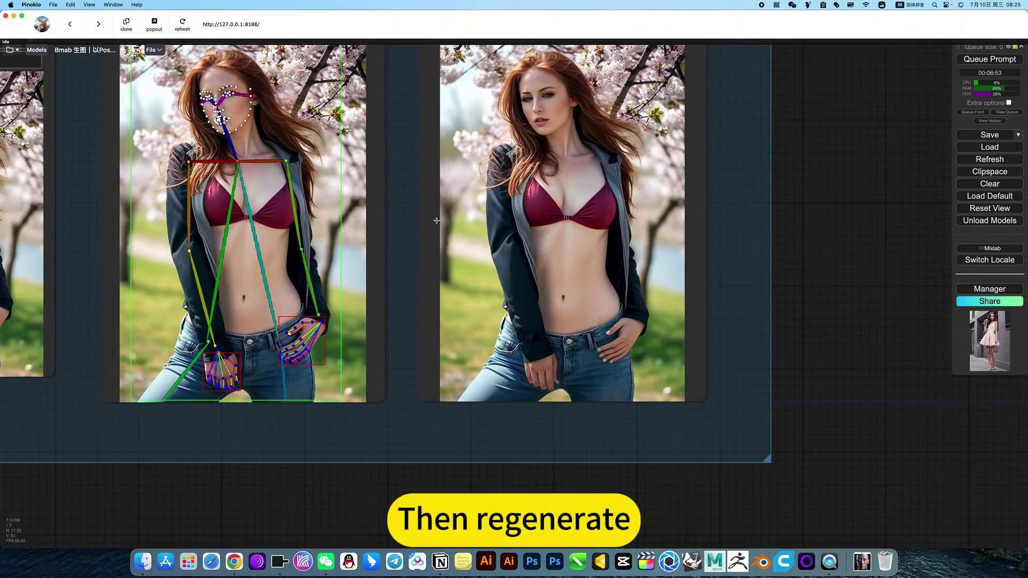
left_click_drag(416, 201, 419, 222)
left_click_drag(377, 421, 626, 395)
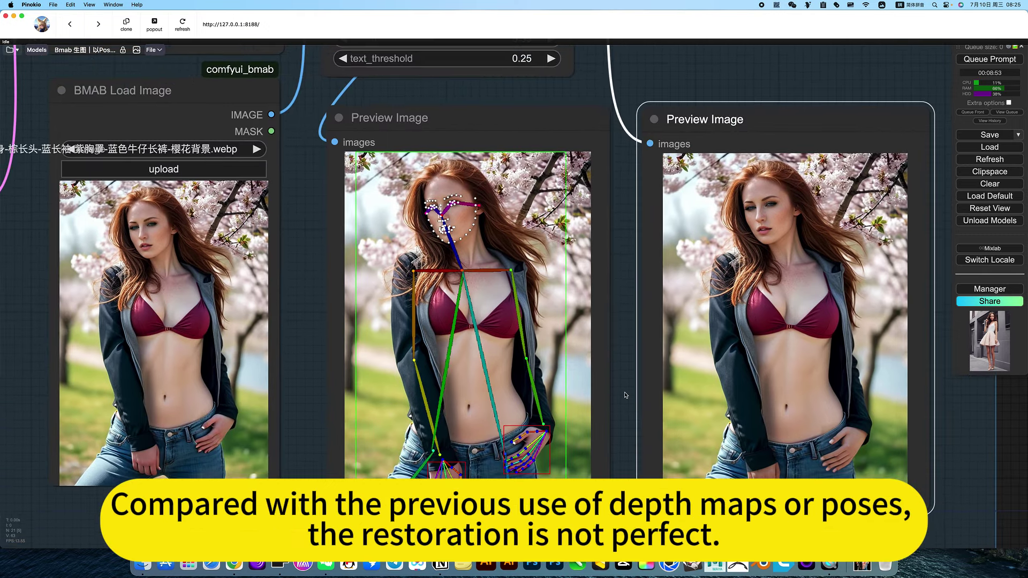
scroll(625, 395, "down", 4)
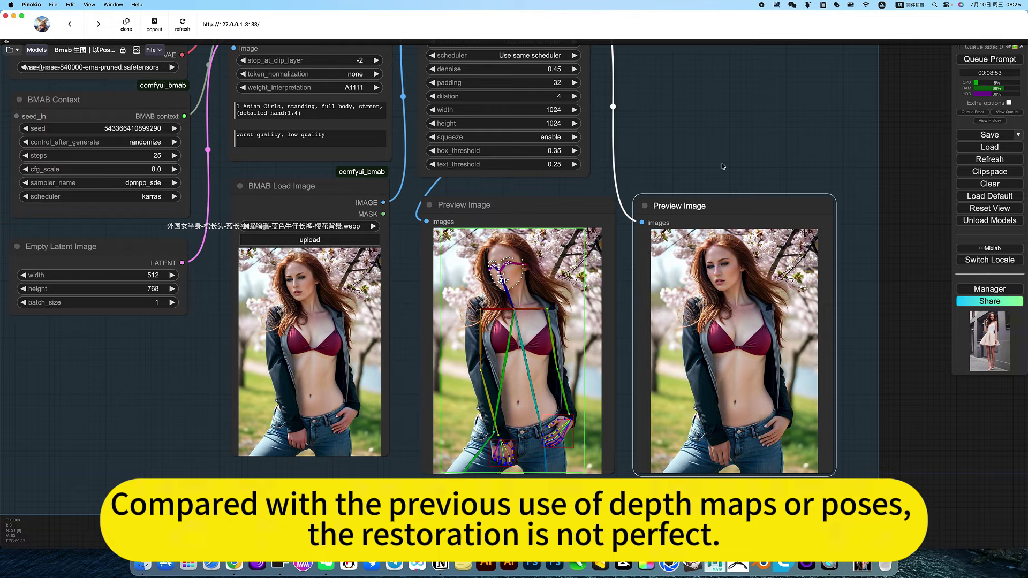
left_click_drag(674, 156, 789, 240)
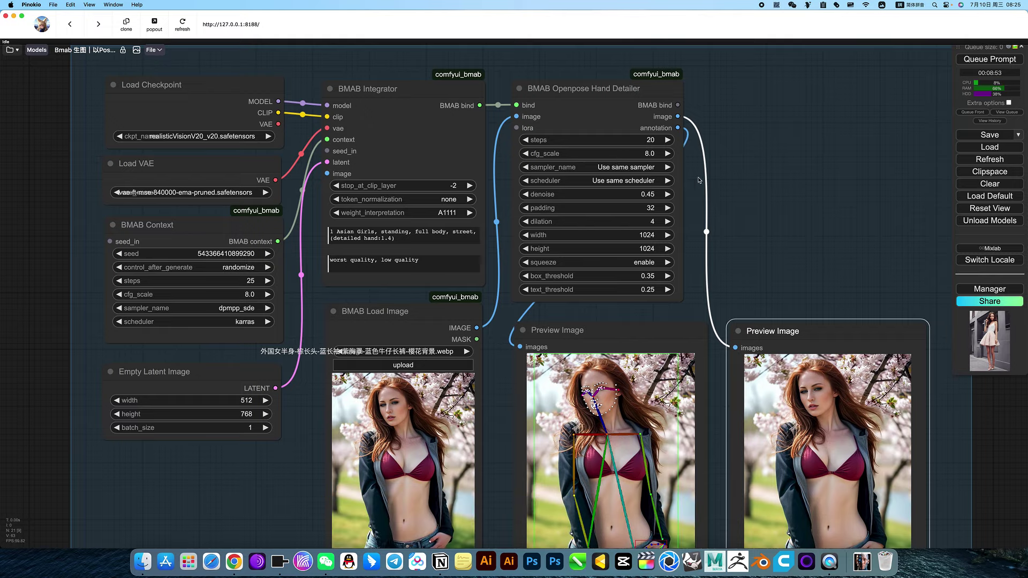
scroll(775, 183, "down", 5)
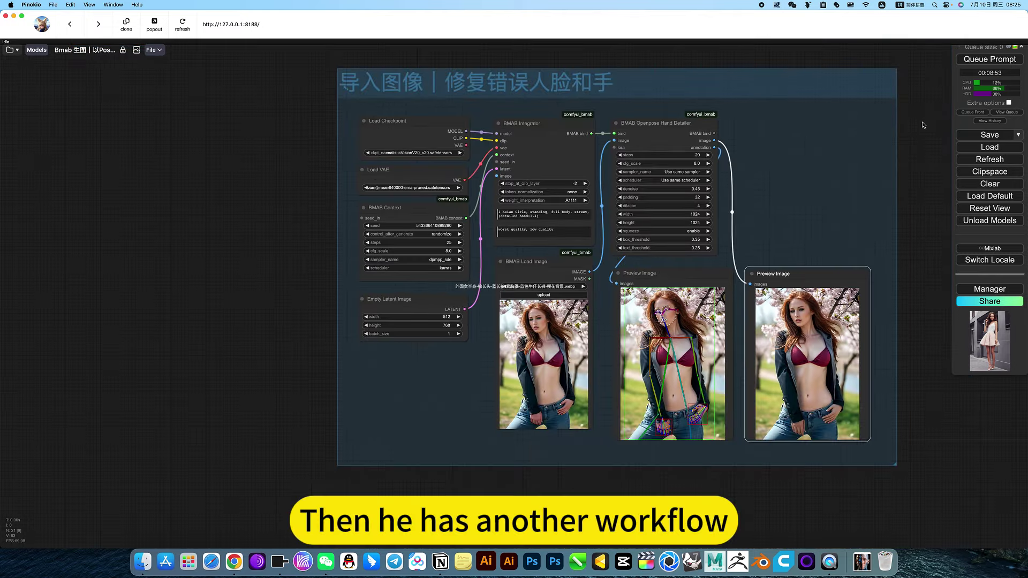
- Pan up to frame the full image-generation workflow, including its Load Checkpoint node
left_click_drag(922, 124, 808, 376)
left_click_drag(707, 301, 678, 449)
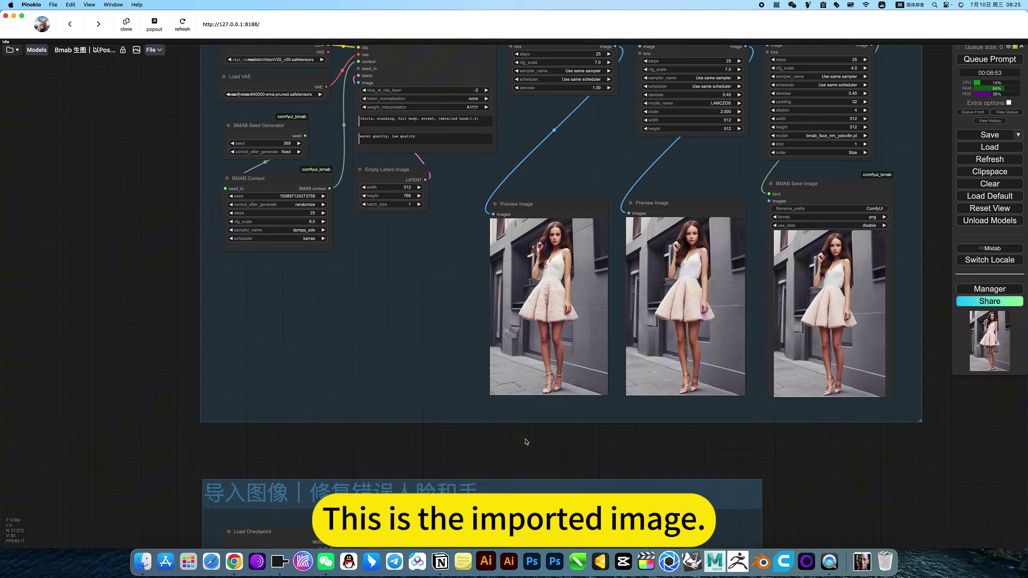
left_click_drag(527, 442, 619, 261)
left_click_drag(521, 489, 571, 403)
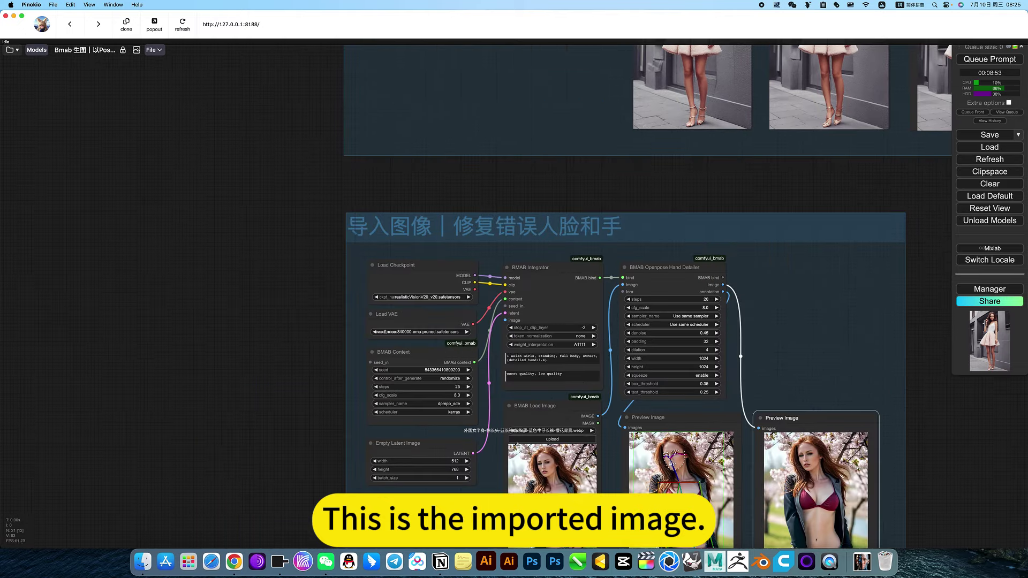
scroll(517, 445, "up", 5)
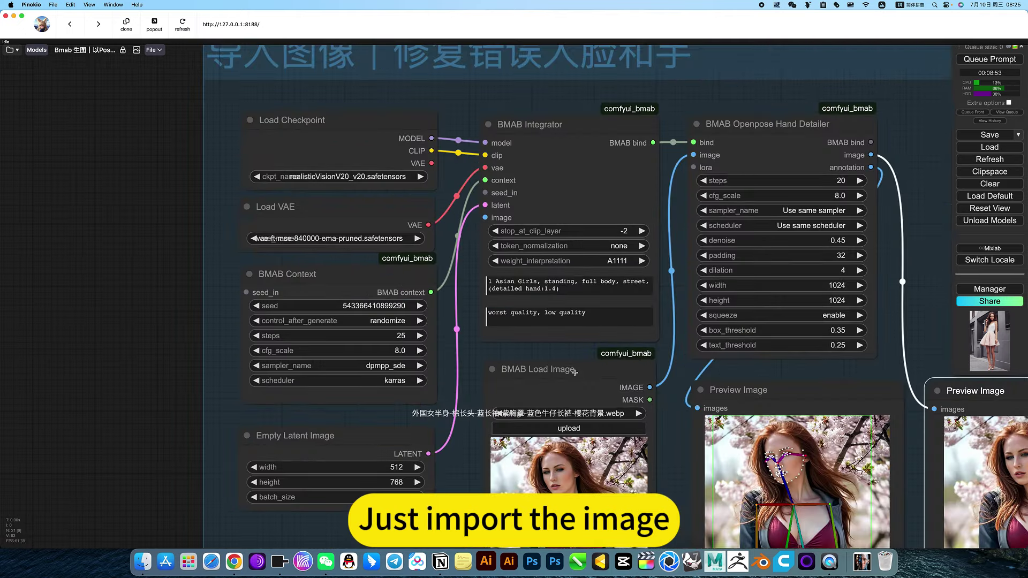
left_click(518, 381)
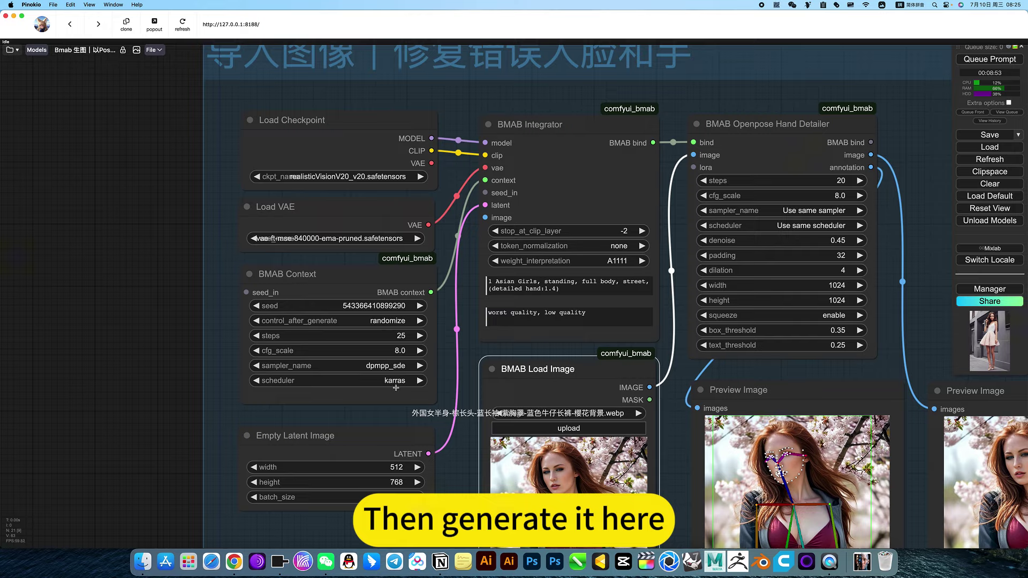
scroll(257, 407, "down", 3)
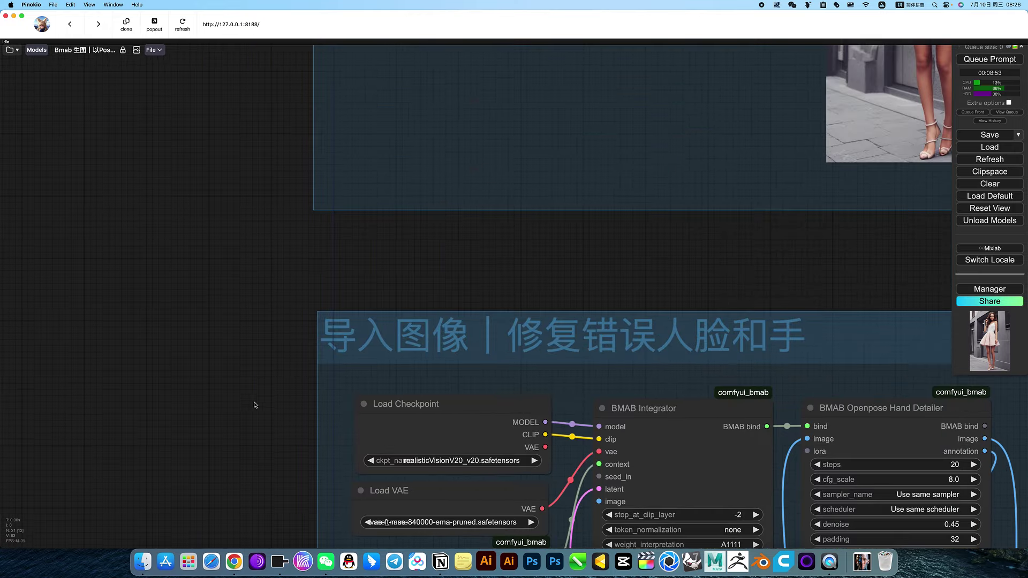
scroll(270, 387, "up", 1)
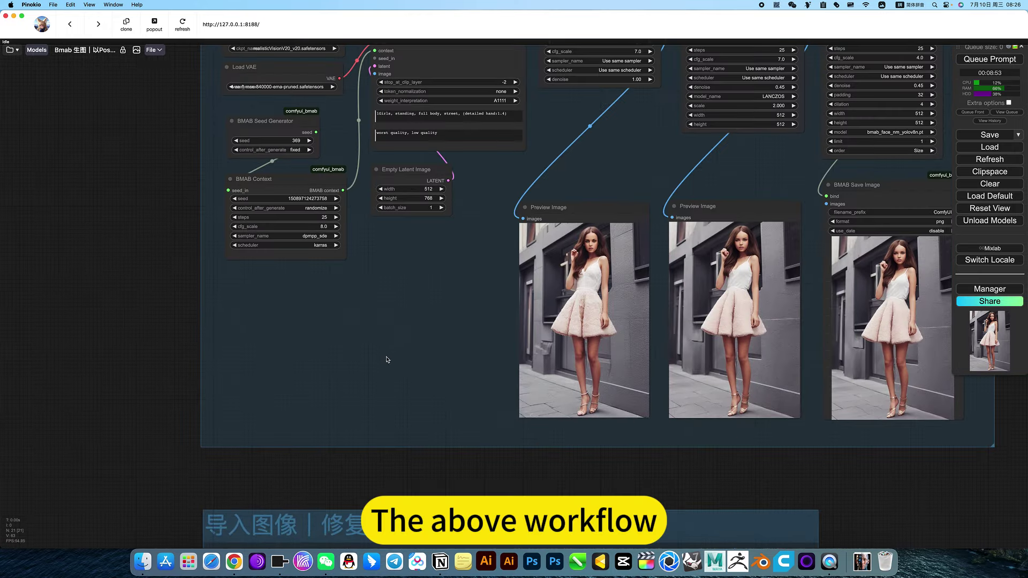
left_click(382, 359)
left_click_drag(381, 359, 348, 400)
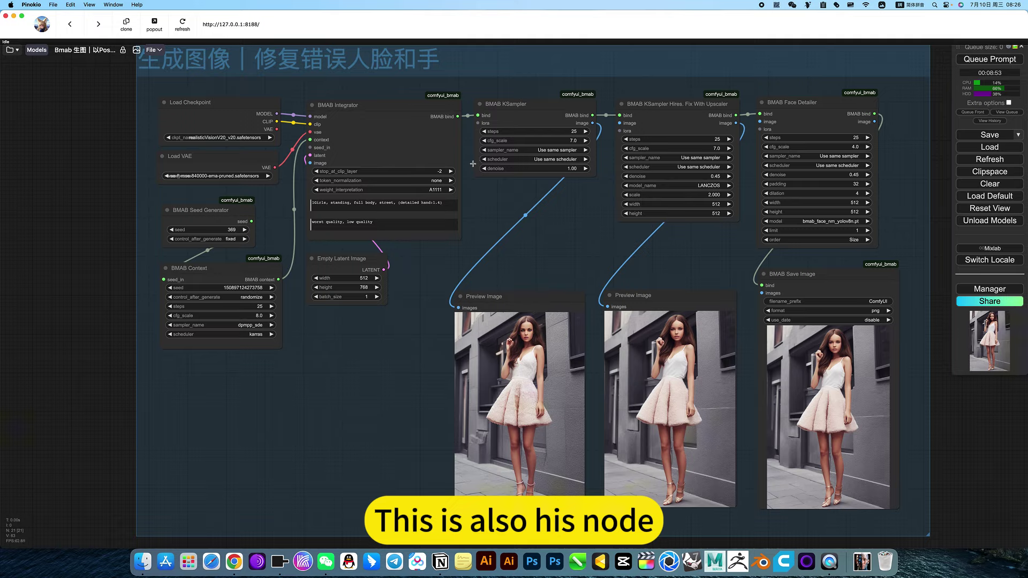
left_click_drag(496, 161, 489, 214)
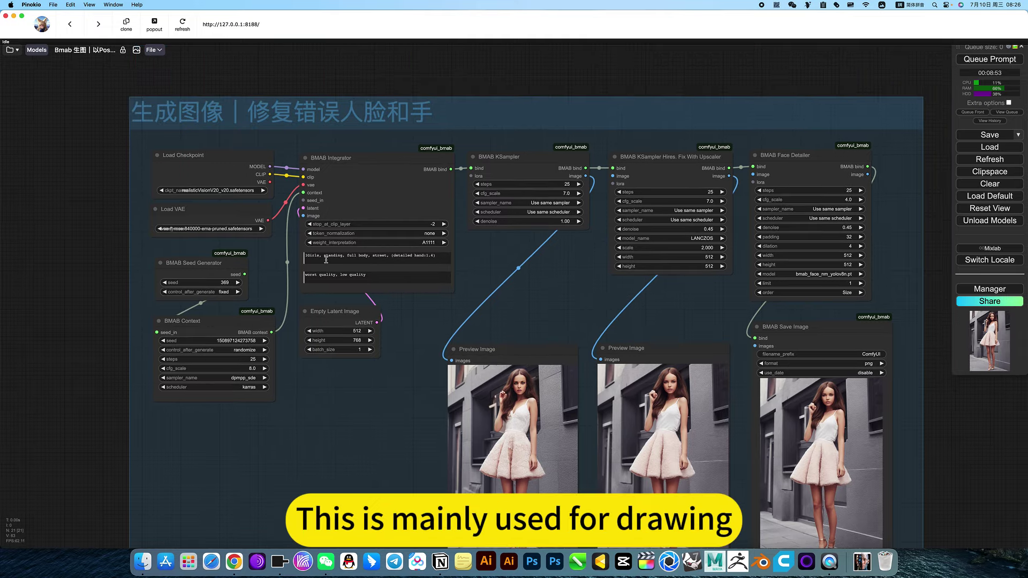
scroll(322, 259, "up", 6)
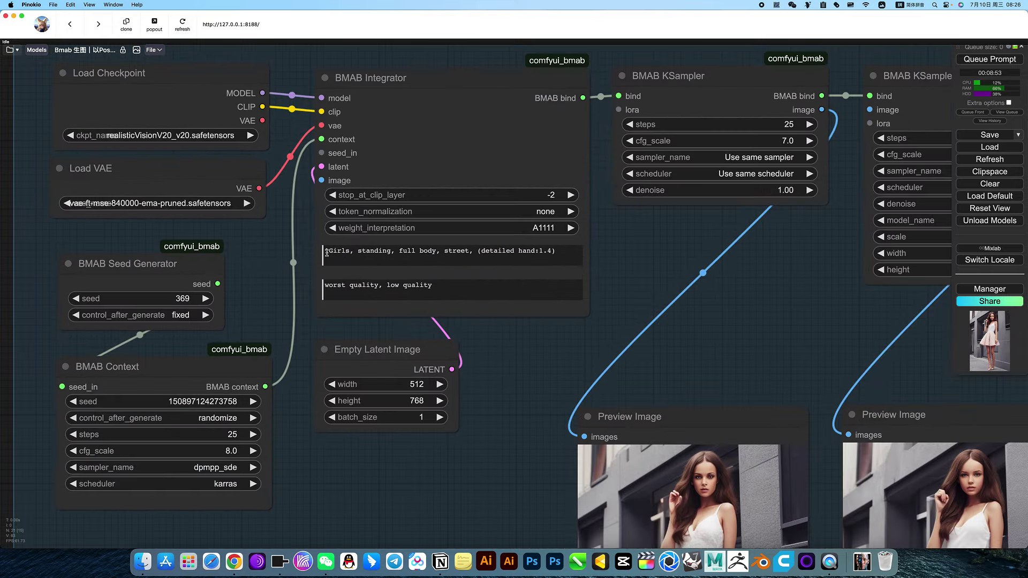
left_click_drag(761, 312, 412, 191)
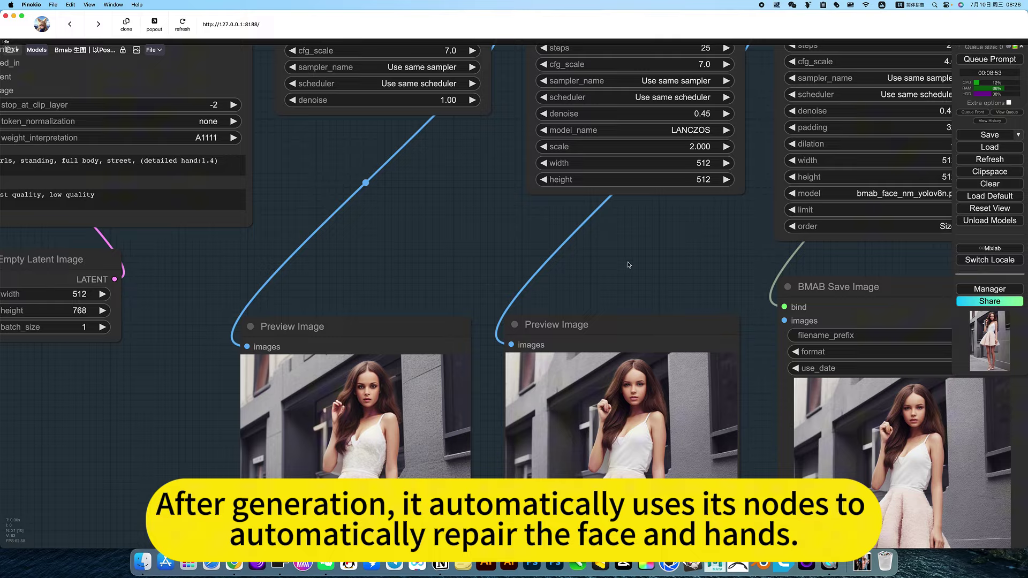
scroll(611, 304, "down", 4)
left_click_drag(611, 305, 549, 342)
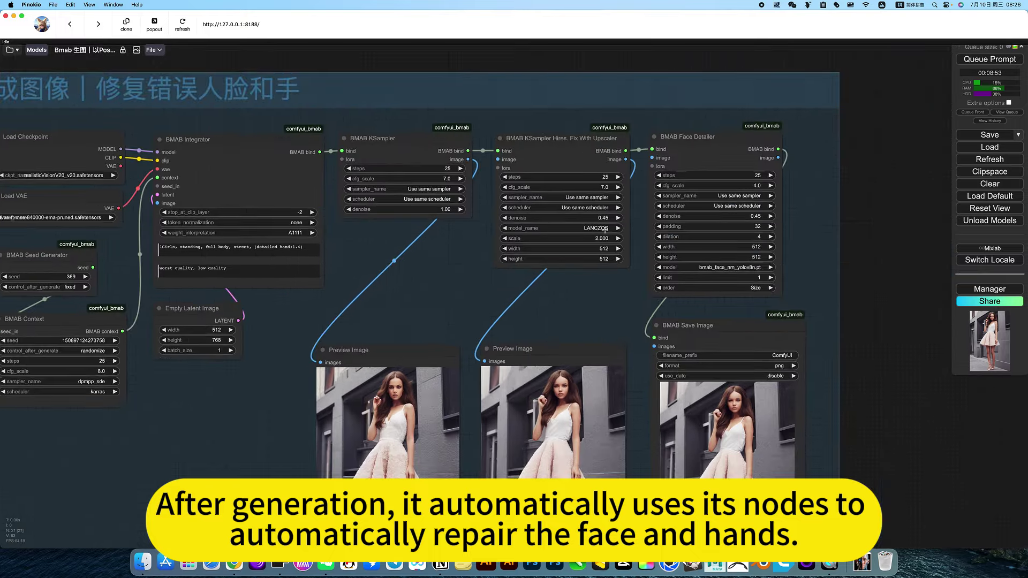
left_click_drag(569, 306, 689, 149)
scroll(597, 228, "up", 5)
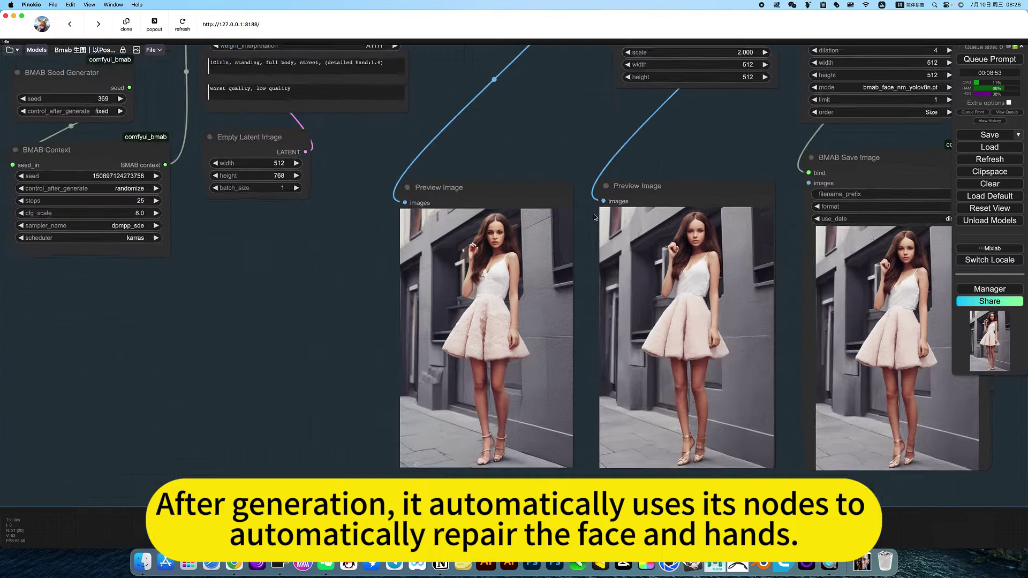
scroll(597, 228, "up", 4)
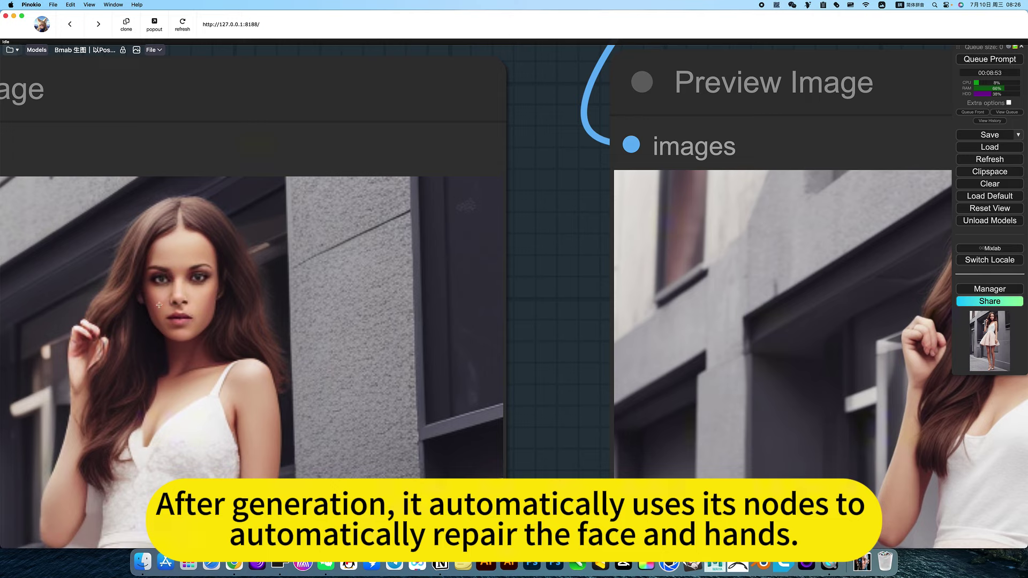
left_click_drag(569, 353, 182, 316)
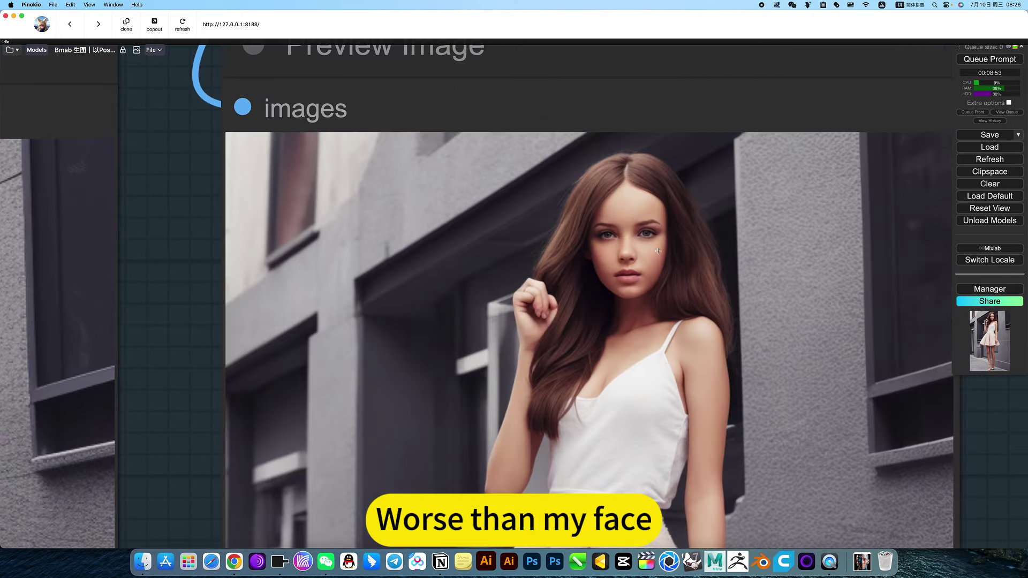
scroll(639, 261, "down", 3)
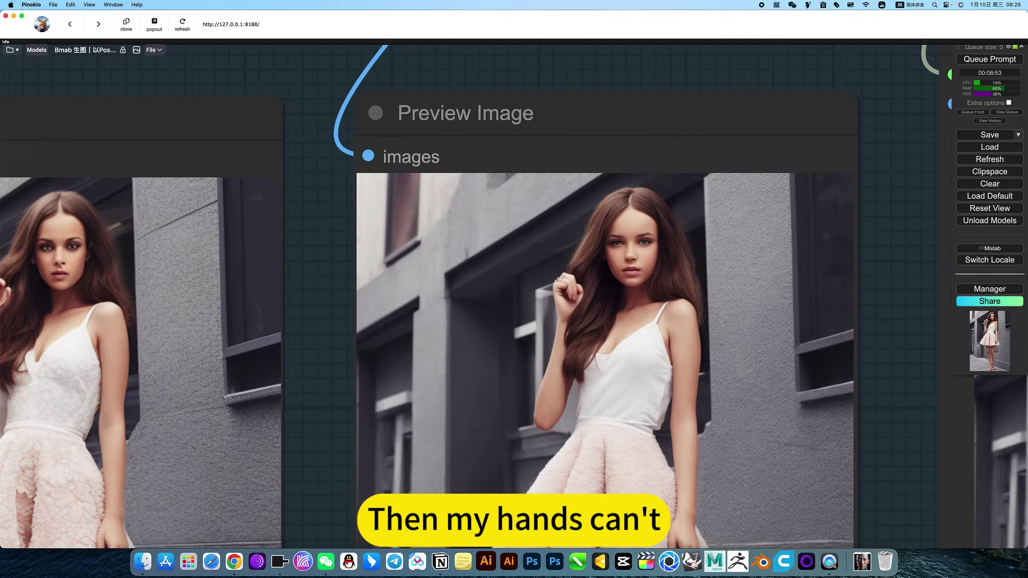
left_click_drag(884, 374, 395, 373)
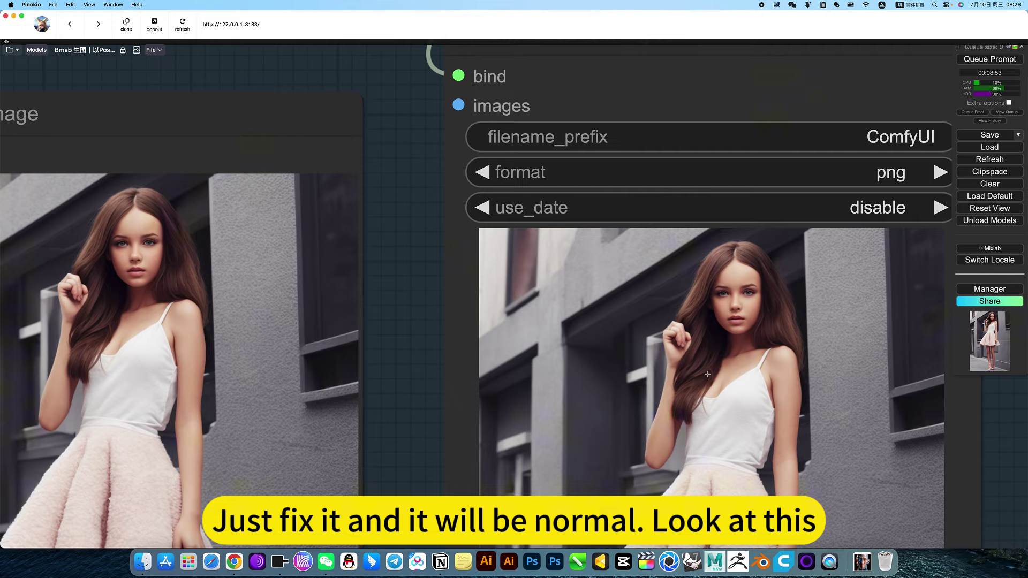
left_click_drag(381, 225, 311, 46)
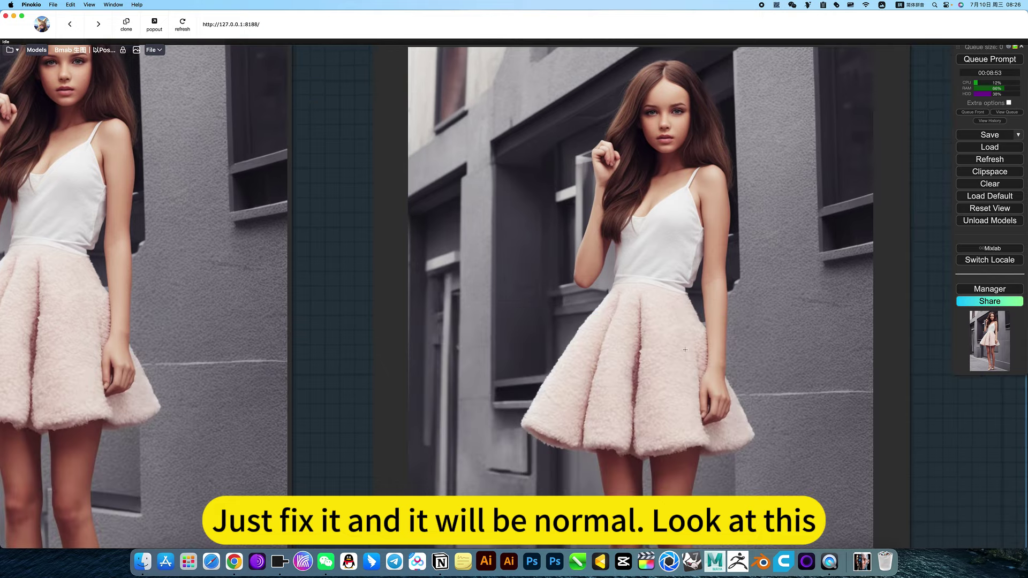
scroll(755, 428, "up", 7)
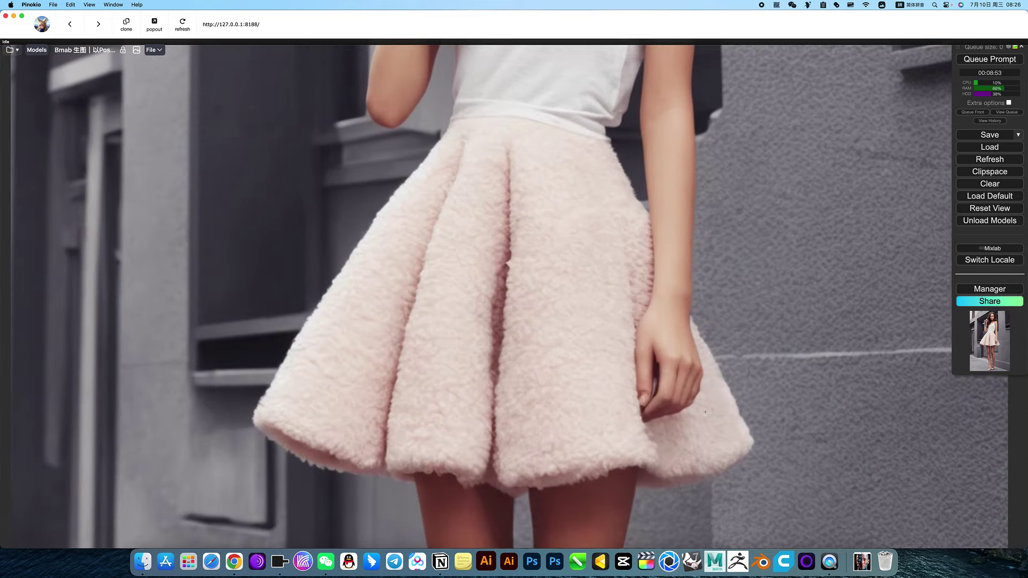
scroll(693, 410, "down", 10)
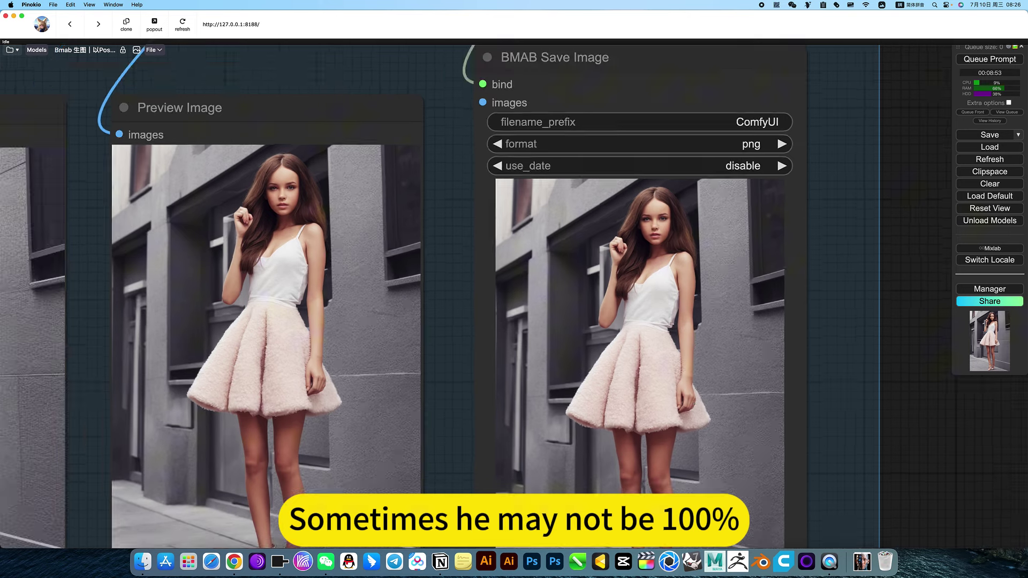
scroll(624, 253, "up", 3)
scroll(624, 253, "down", 5)
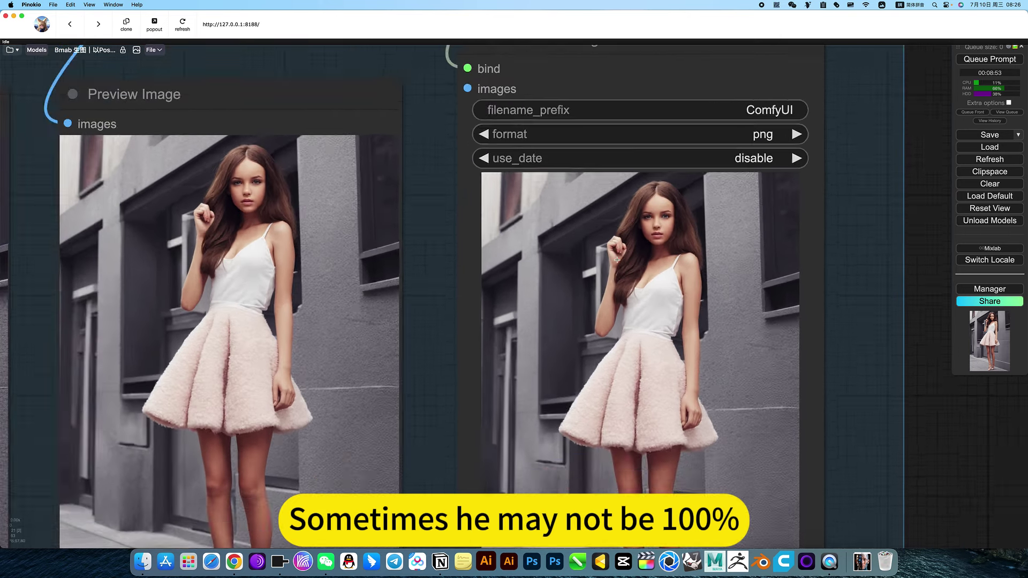
left_click(591, 273)
left_click_drag(78, 342, 496, 363)
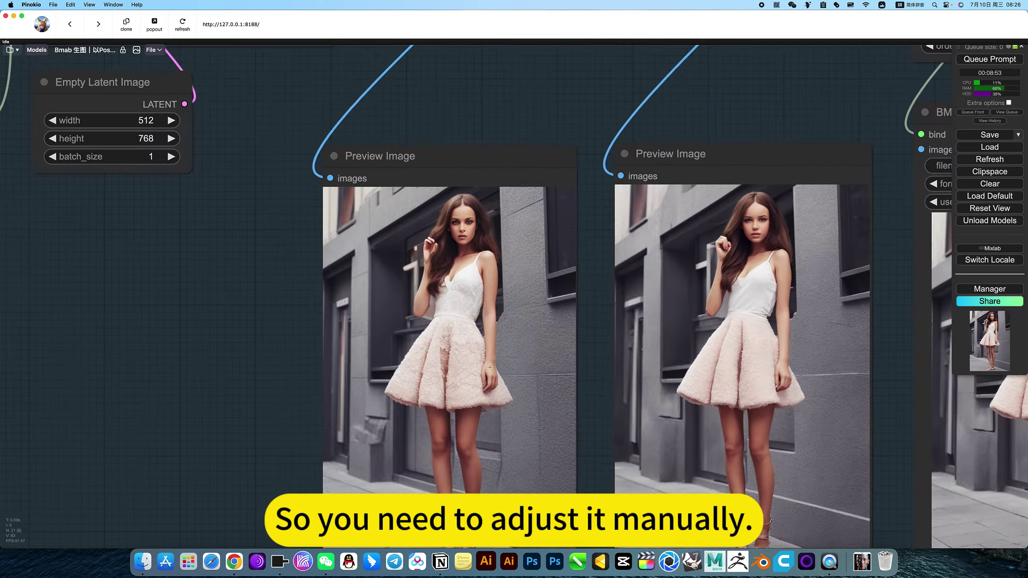
scroll(428, 247, "up", 6)
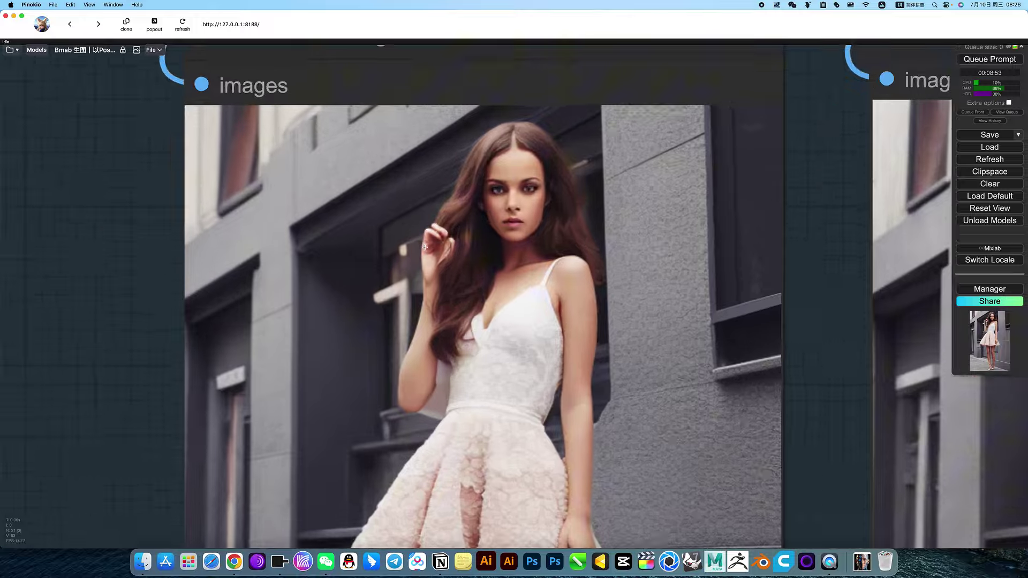
scroll(524, 278, "down", 5)
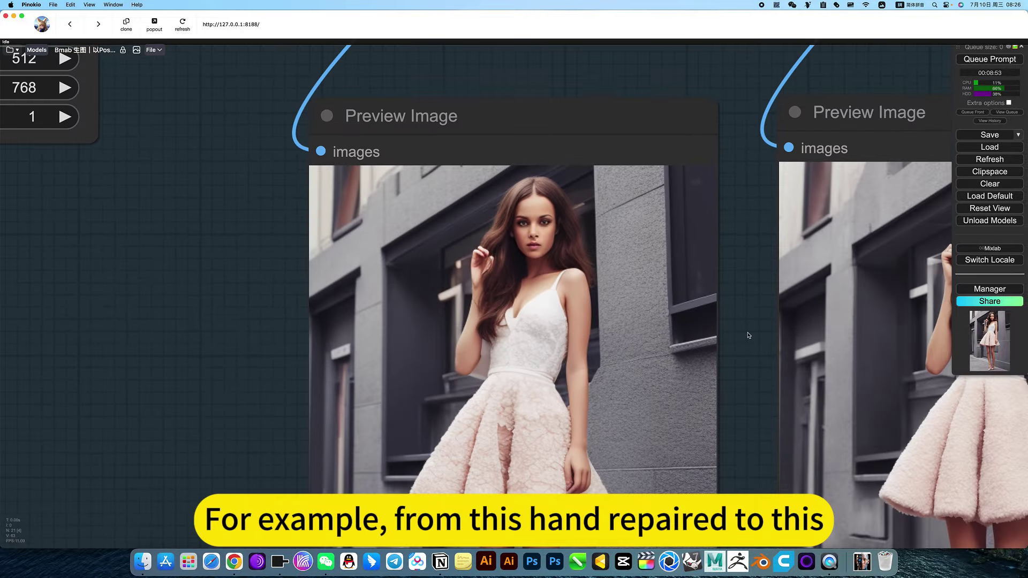
left_click_drag(746, 348, 420, 351)
scroll(655, 263, "up", 5)
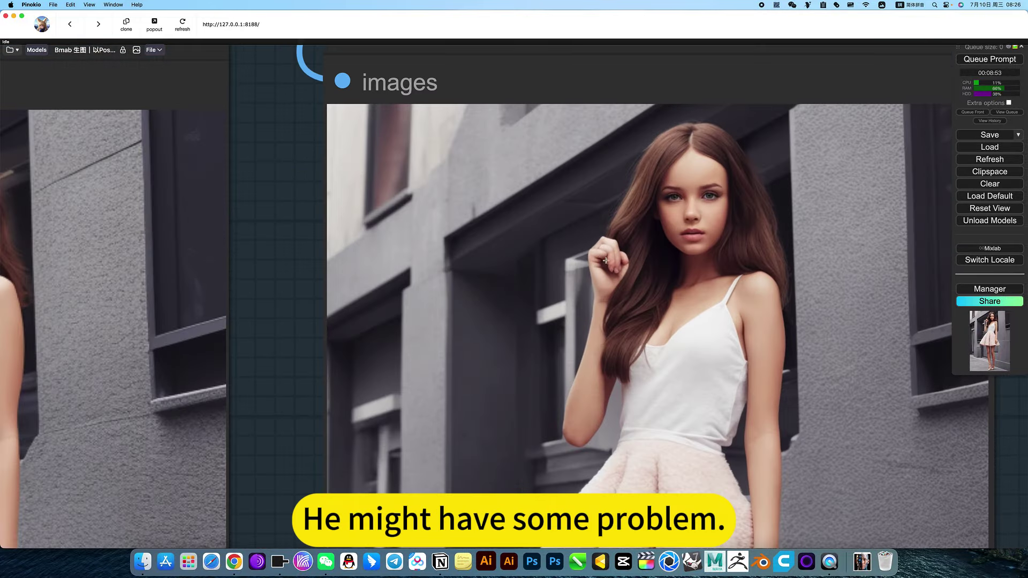
scroll(278, 297, "down", 5)
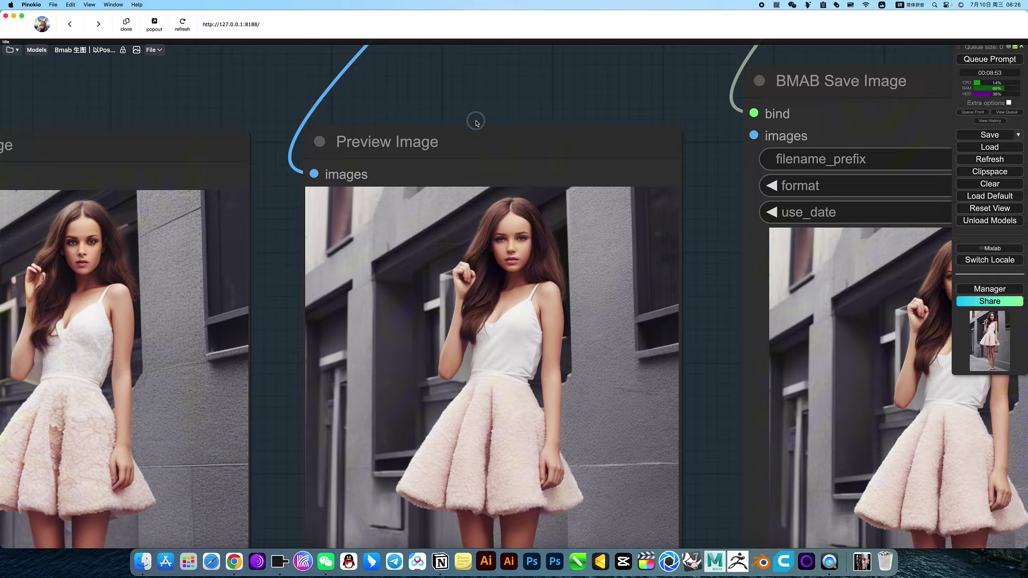
left_click_drag(473, 121, 579, 431)
scroll(587, 421, "down", 5)
- Check the Hires Fix upscaler and Face Detailer model lists, keeping LANCZOS and bmab_face_nm_yolov8n.pt
scroll(587, 422, "down", 2)
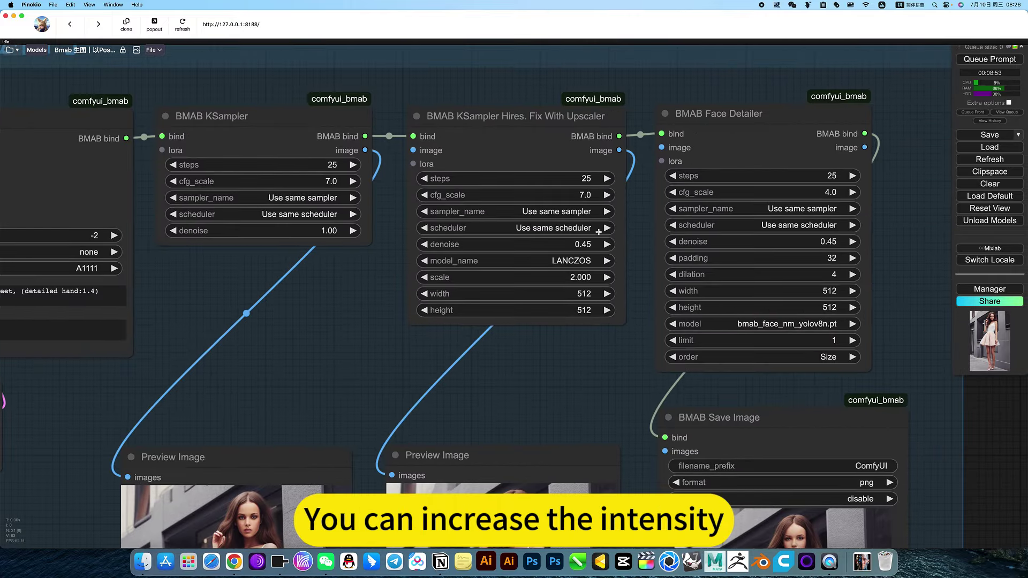
left_click(583, 260)
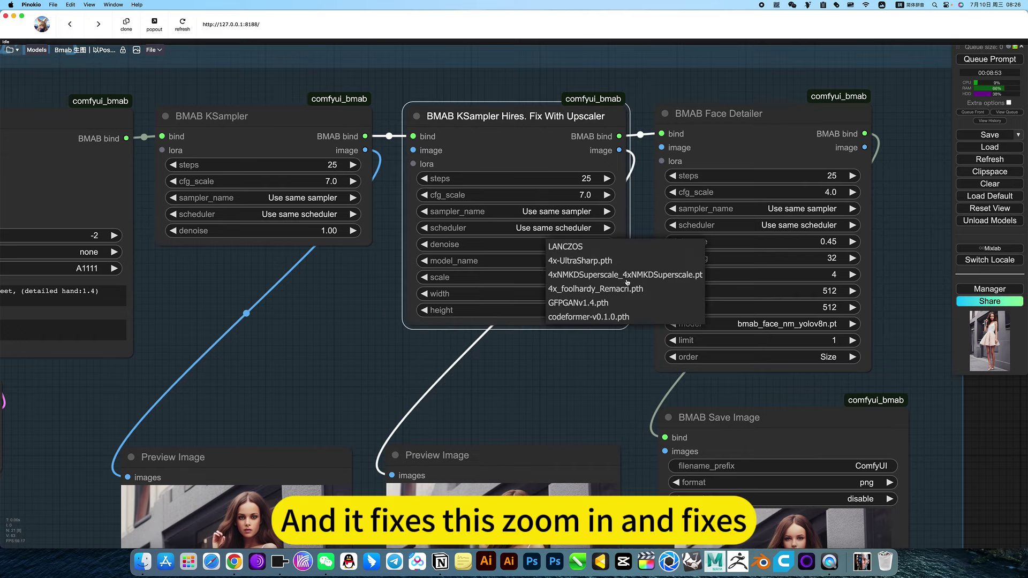
left_click(597, 363)
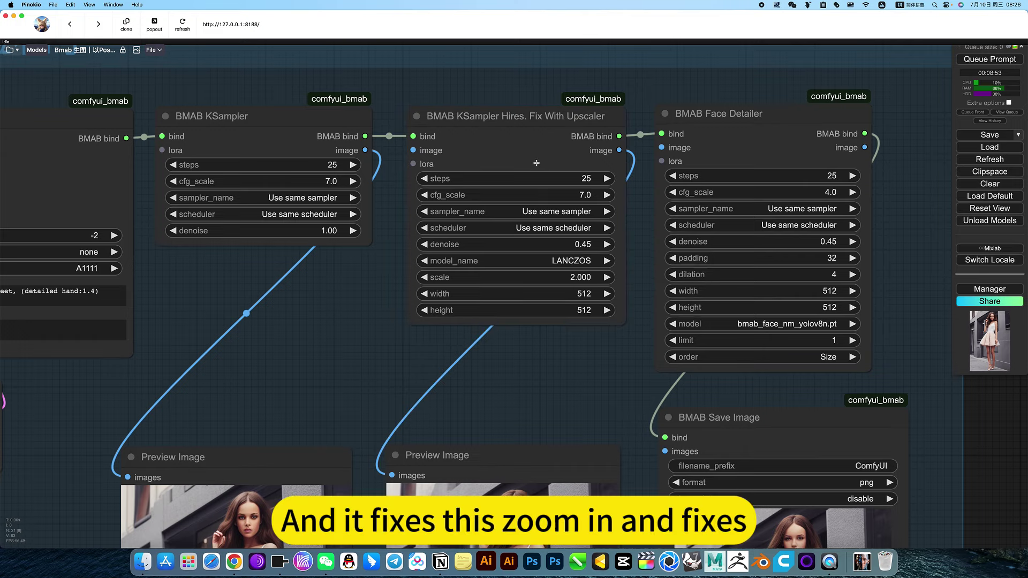
left_click(582, 261)
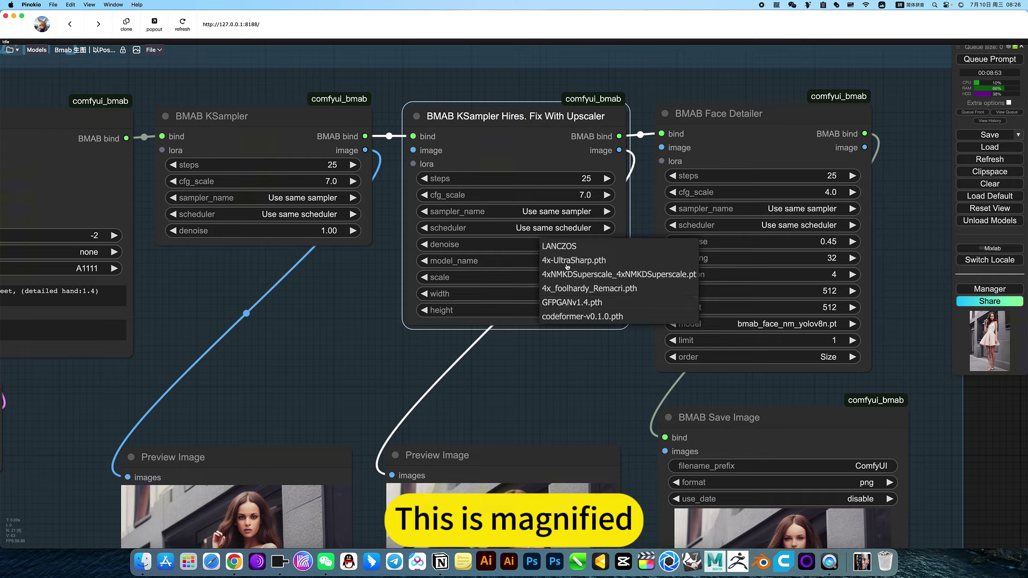
left_click(594, 377)
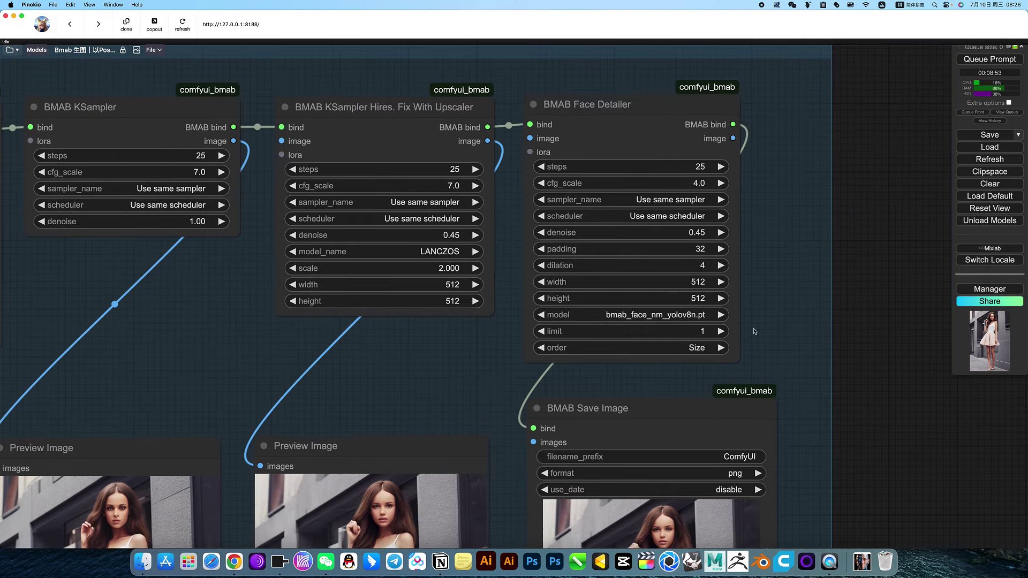
left_click(656, 317)
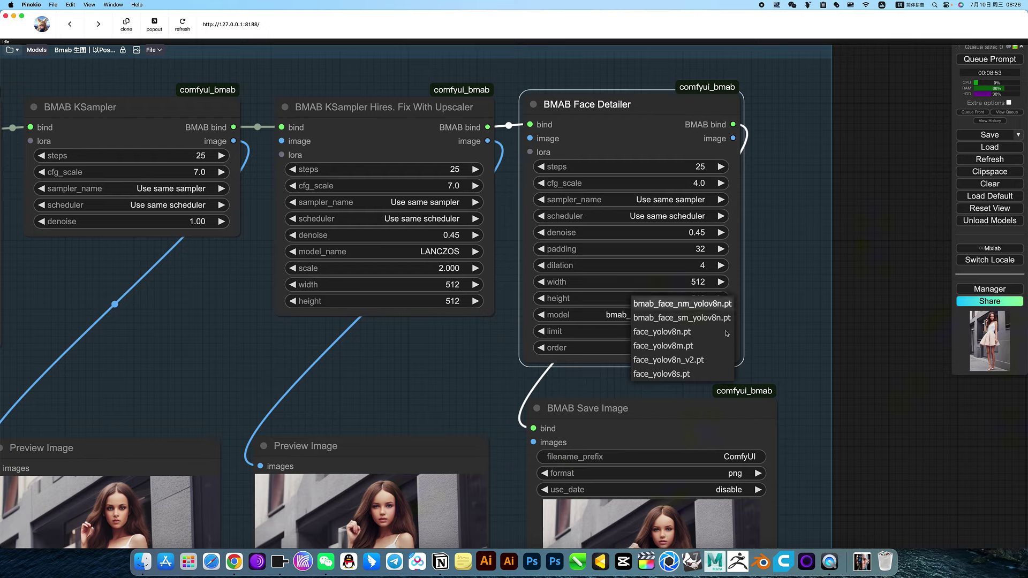
left_click(779, 304)
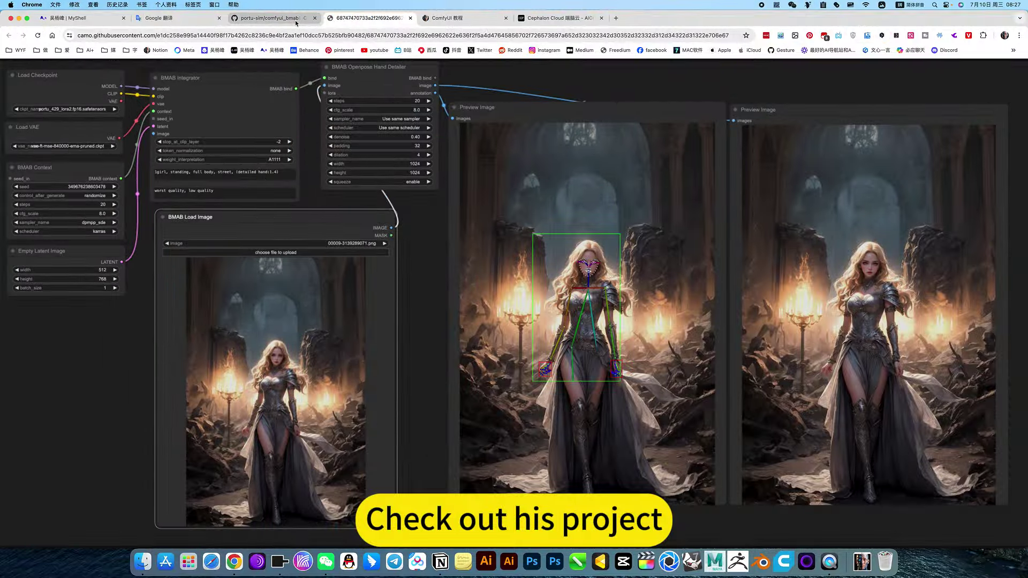
- Scroll the comfyui_bmab README to Installation and highlight the transformers v4.40.0 link
left_click(296, 22)
scroll(502, 226, "up", 15)
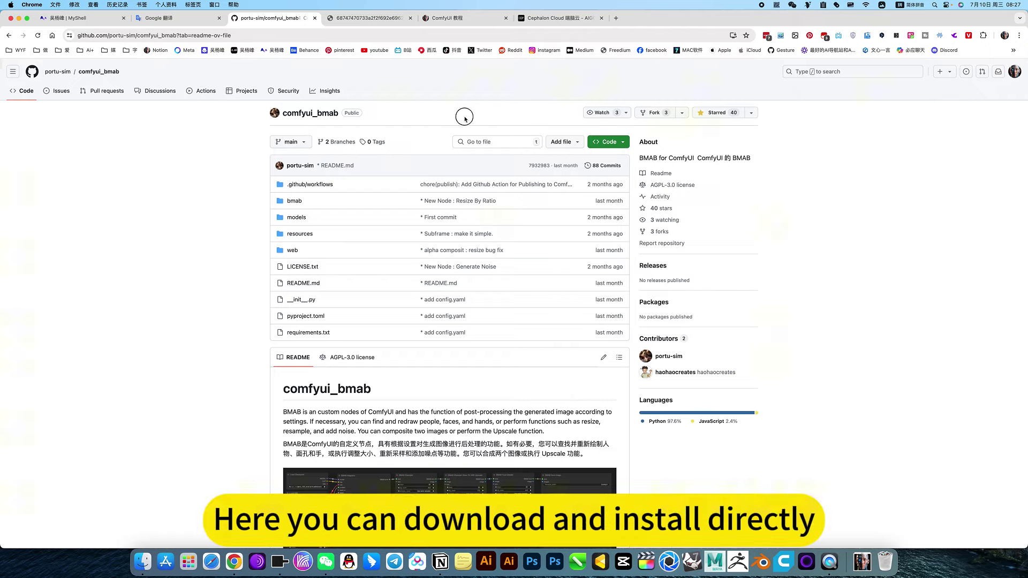
scroll(514, 219, "down", 12)
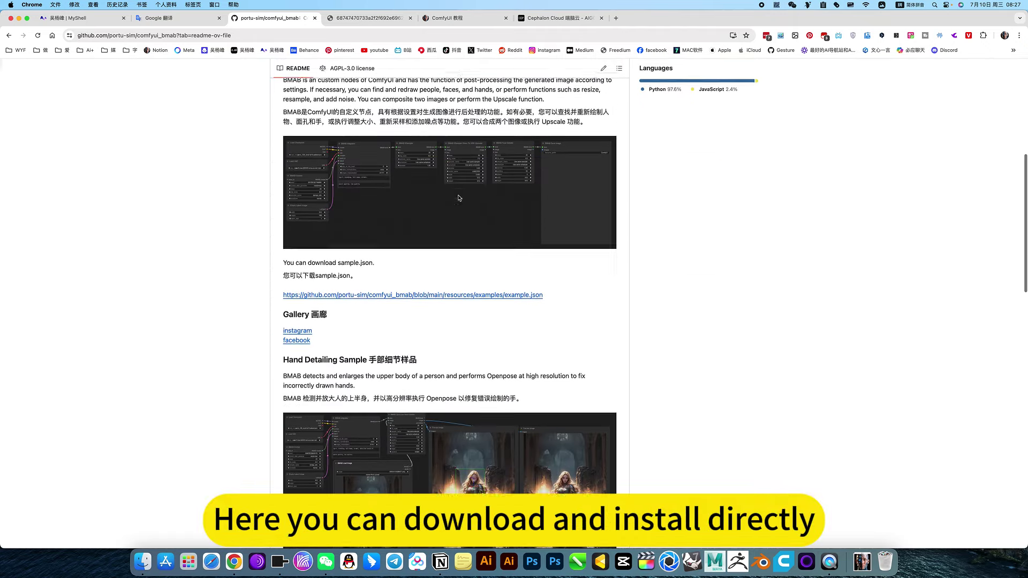
scroll(458, 195, "down", 5)
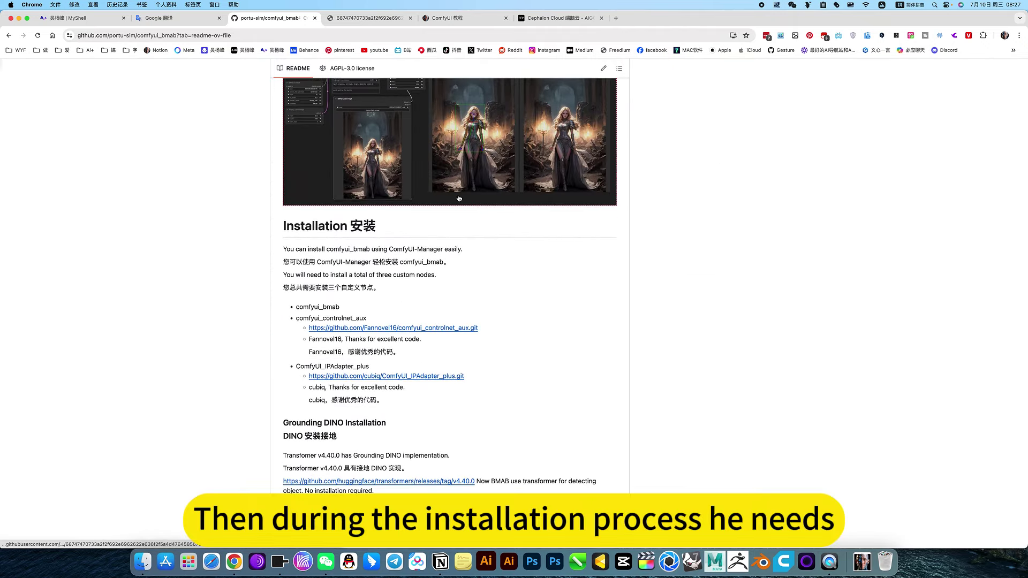
scroll(329, 245, "down", 3)
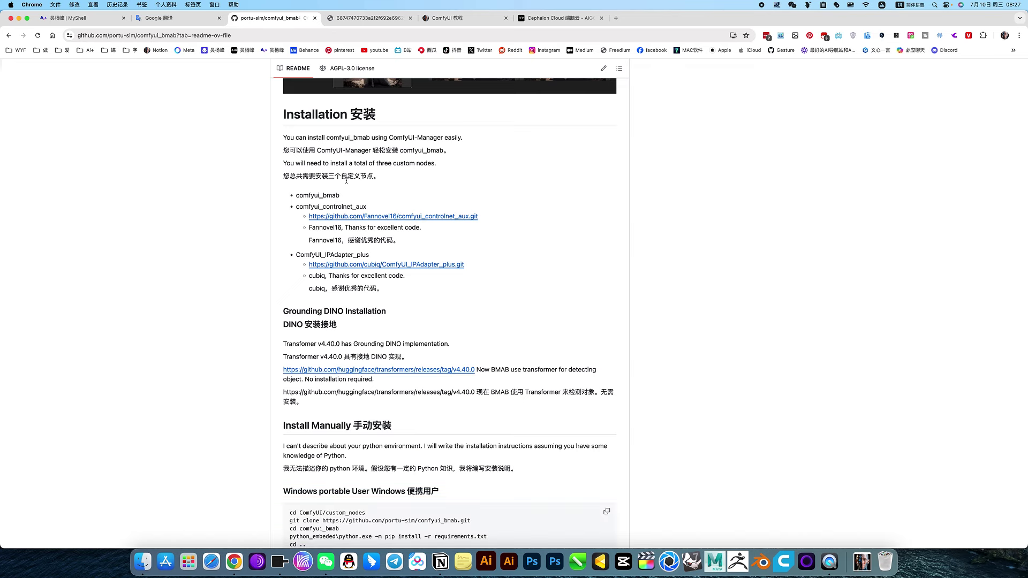
scroll(458, 287, "down", 3)
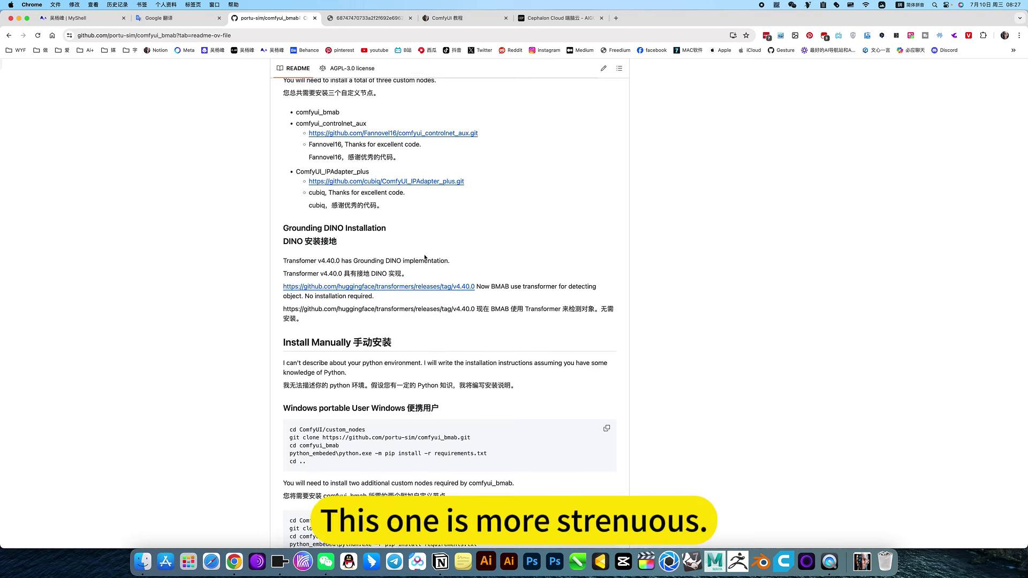
left_click_drag(491, 287, 270, 287)
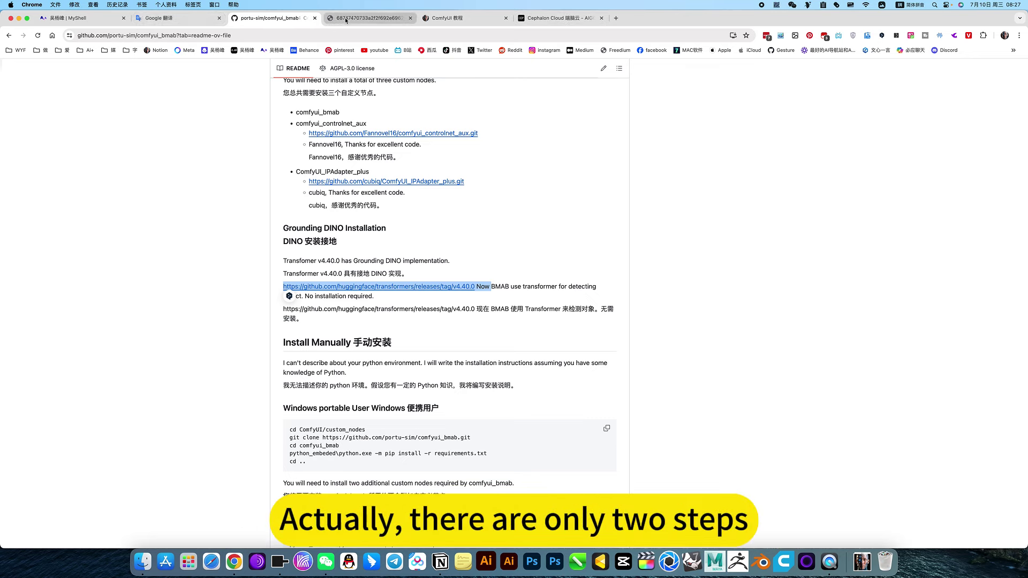
- In the ComfyUI 教程 notes, collapse and re-expand the Bmab workflow's 下载设置 toggle
left_click(440, 19)
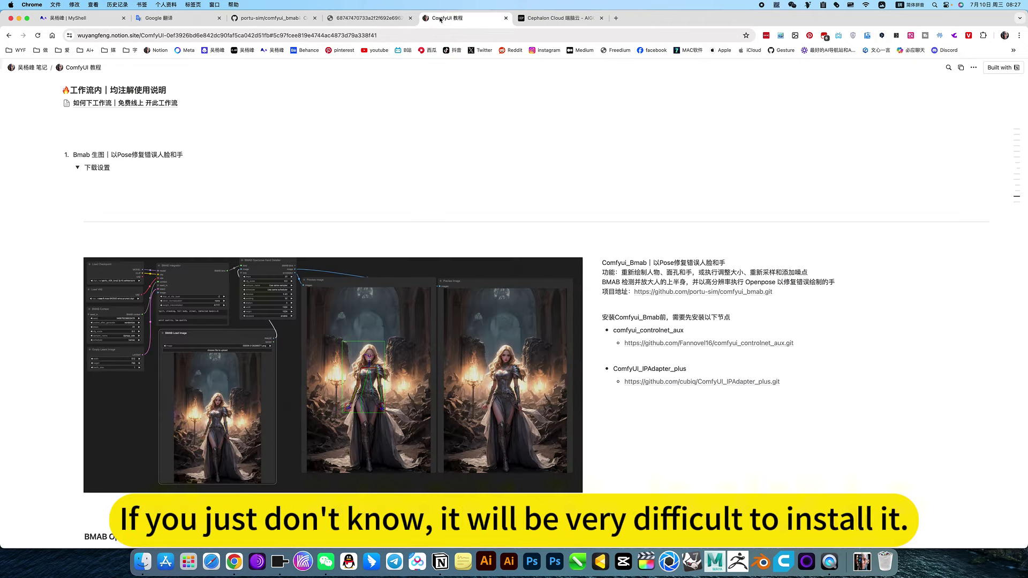
scroll(535, 338, "down", 5)
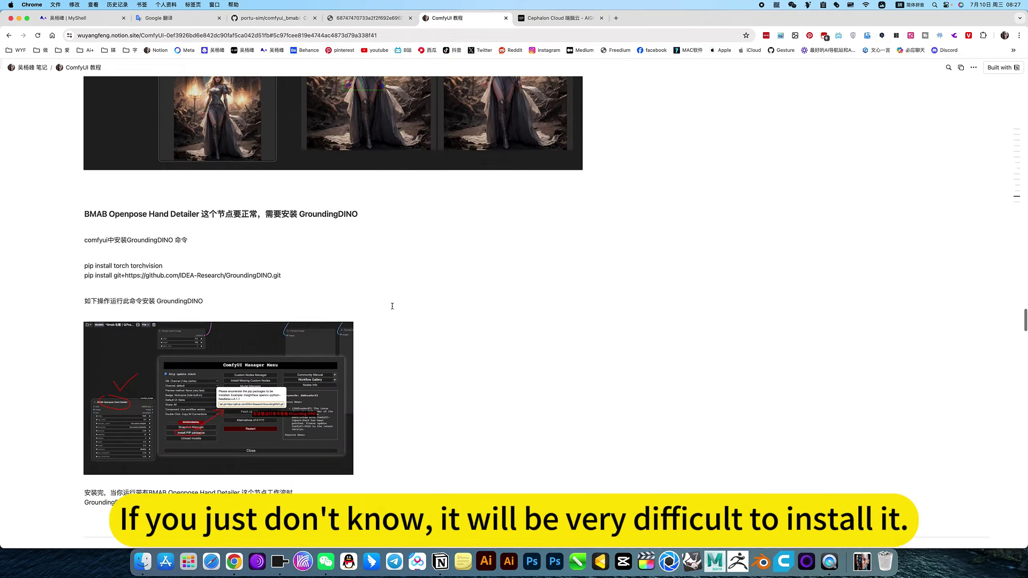
scroll(375, 303, "up", 1)
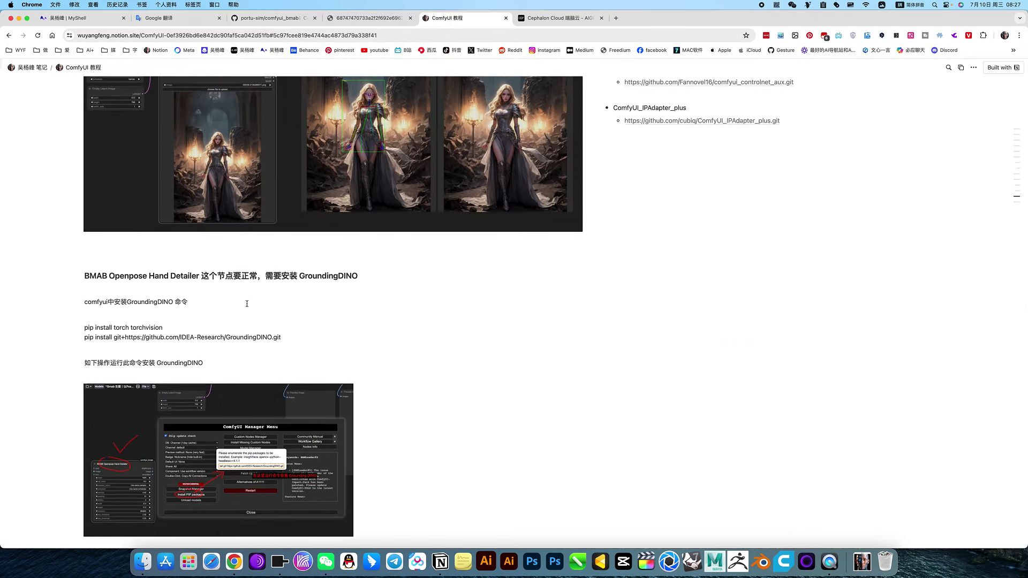
scroll(224, 286, "up", 6)
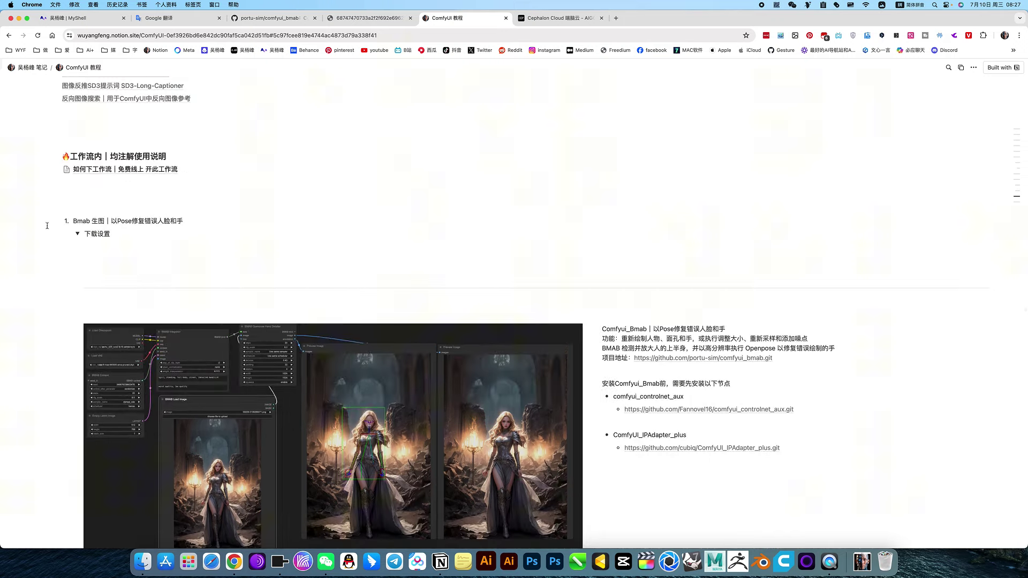
left_click(77, 234)
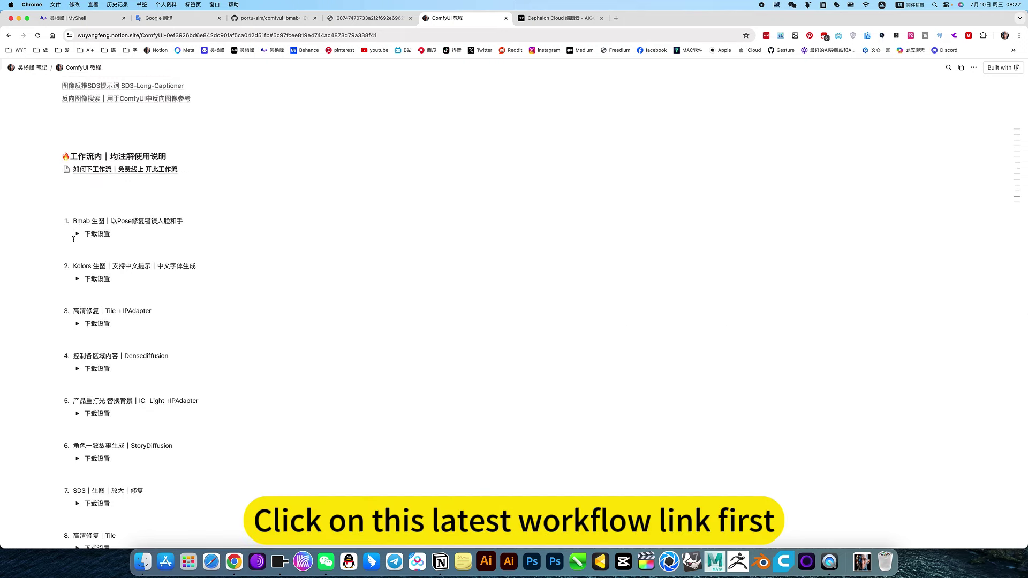
left_click(77, 234)
- Scroll to the GroundingDINO section and select the two pip install commands
scroll(144, 298, "down", 2)
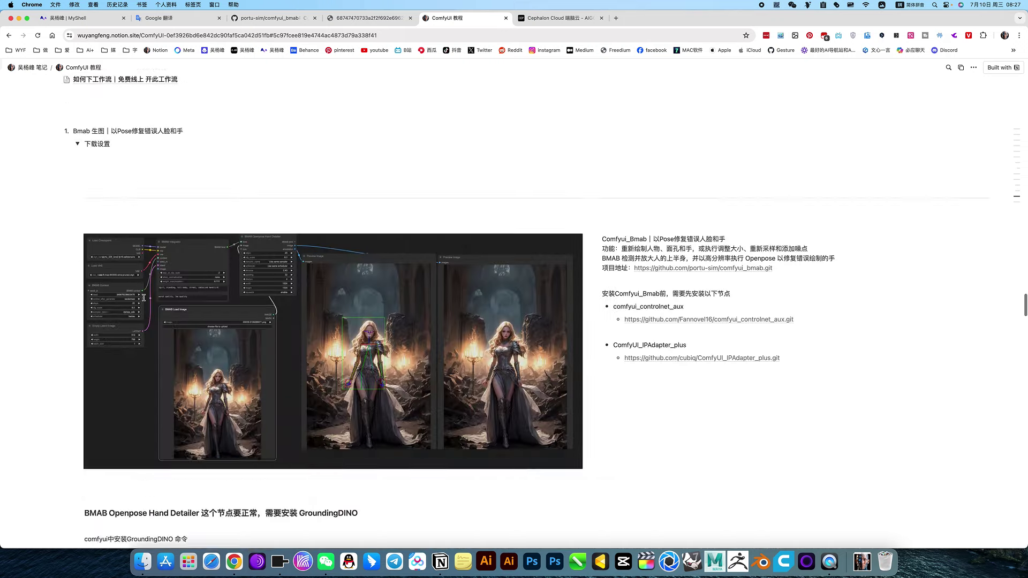
scroll(143, 297, "down", 7)
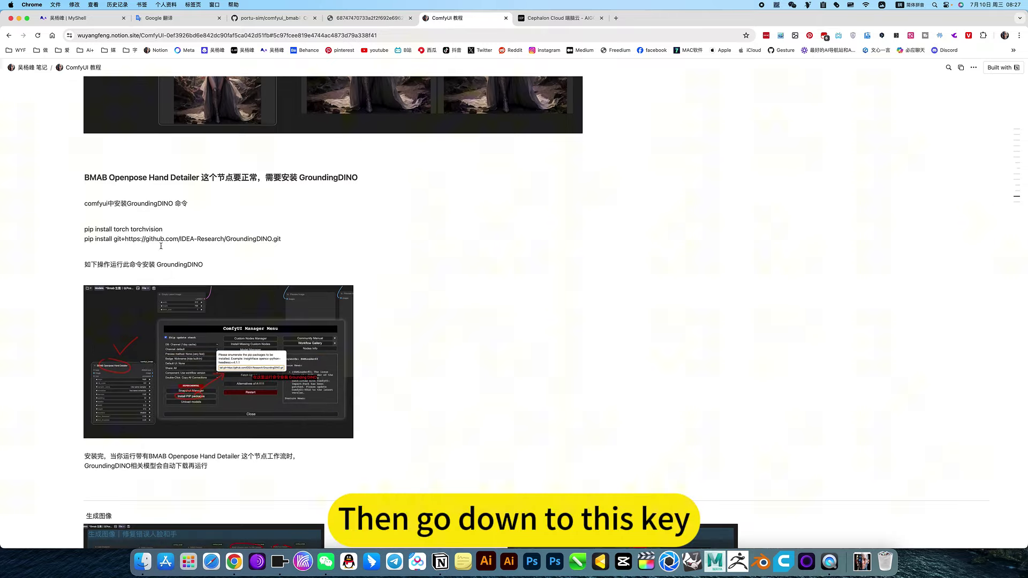
left_click(196, 271)
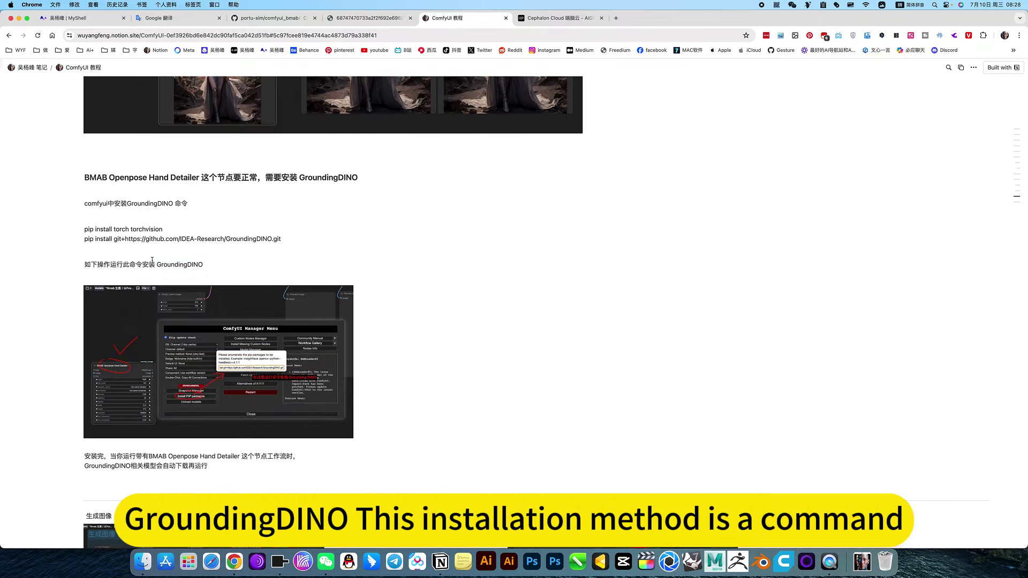
left_click_drag(84, 231, 281, 239)
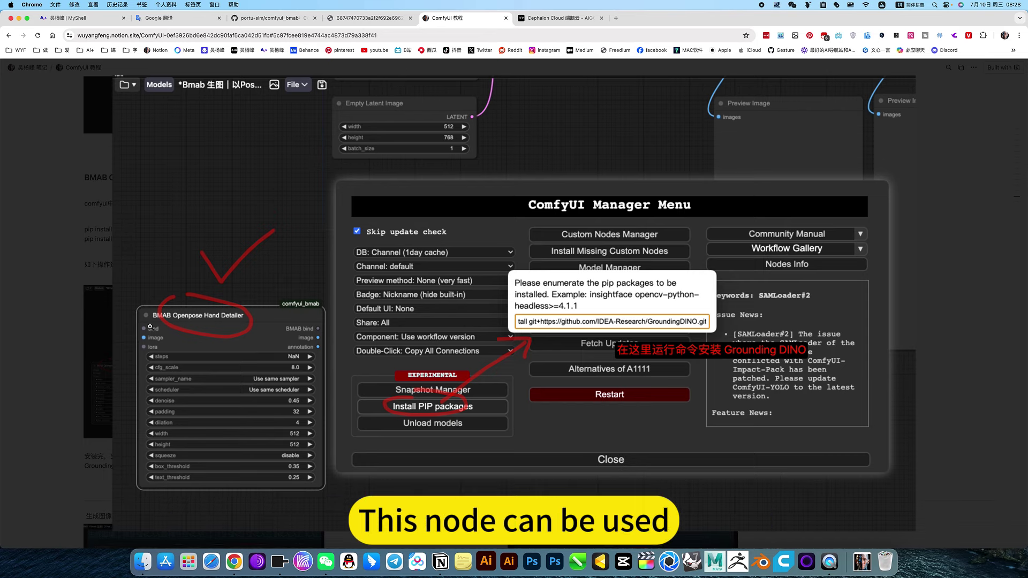
left_click(919, 449)
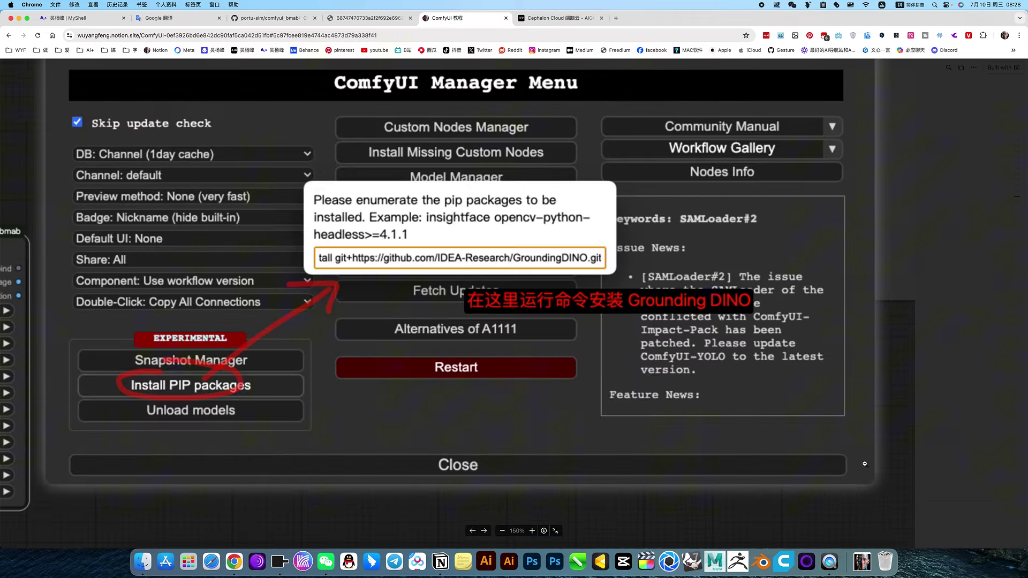
left_click(725, 517)
- Close the enlarged screenshot and highlight 'GroundingDINO' on the install line
key("Escape")
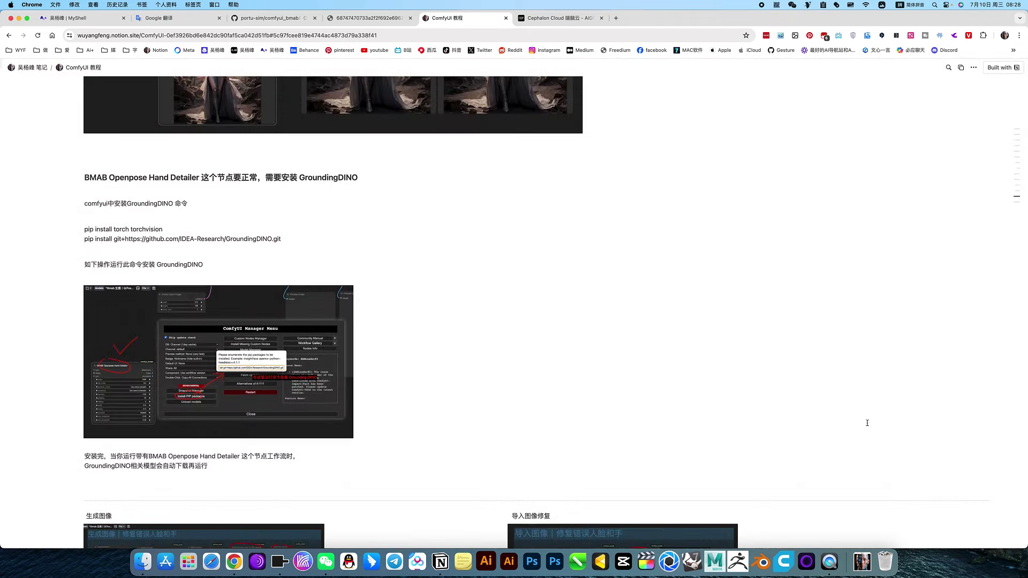
scroll(437, 324, "down", 1)
scroll(438, 323, "up", 6)
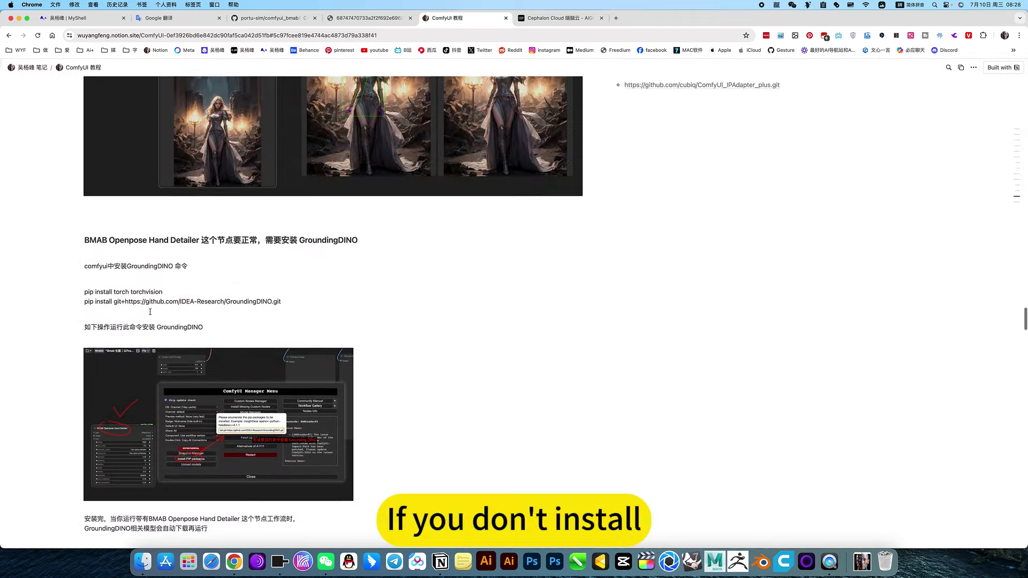
left_click_drag(205, 328, 149, 327)
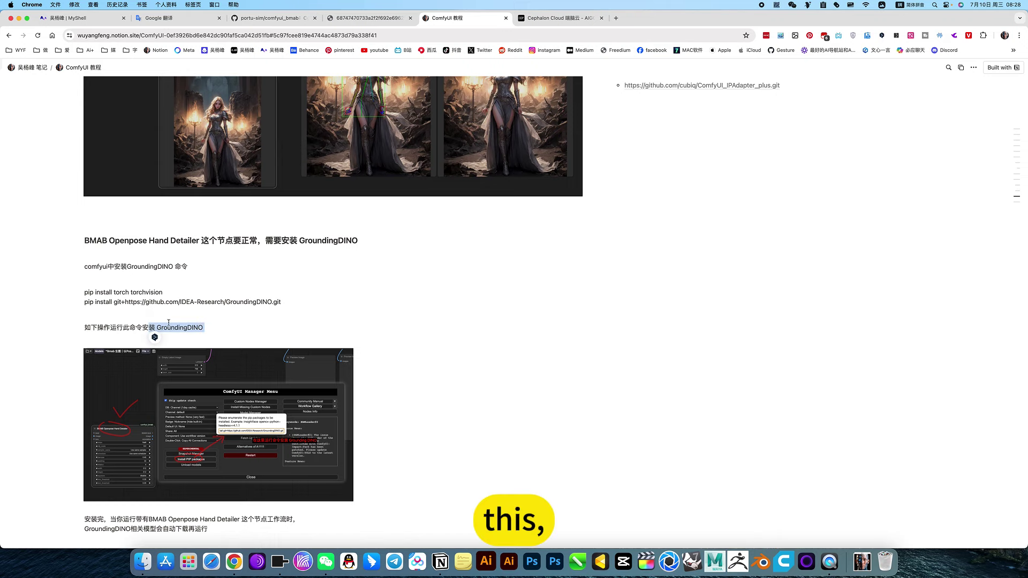
scroll(168, 321, "up", 1)
left_click(210, 364)
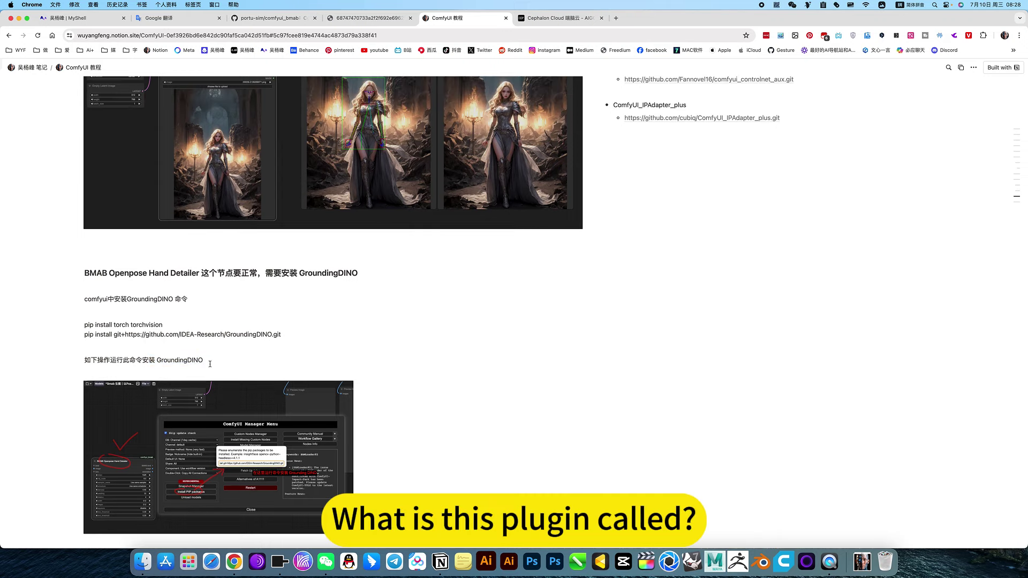
left_click_drag(210, 364, 154, 364)
- Scroll the notes back up and bring up Mission Control with all windows
scroll(207, 316, "up", 1)
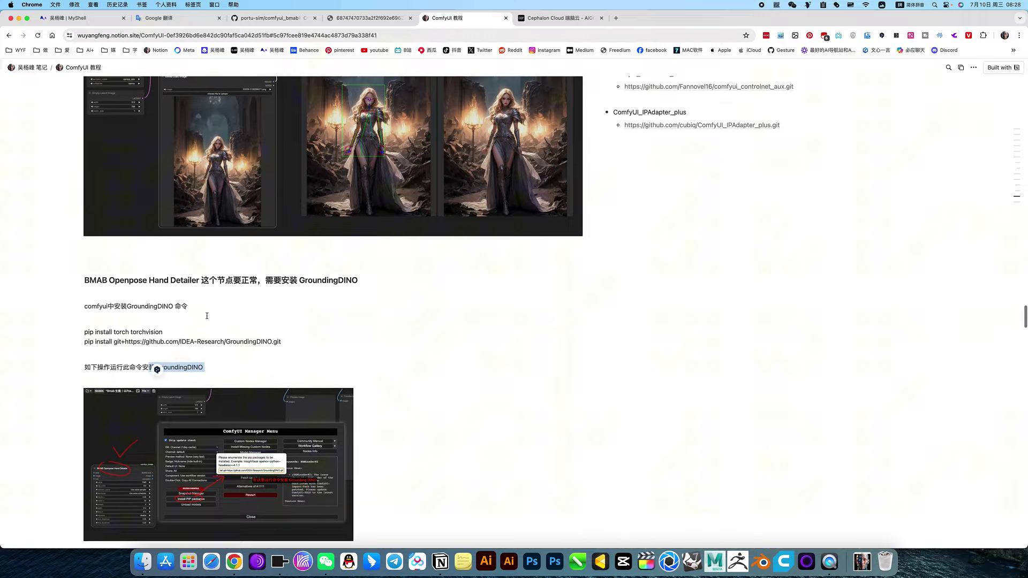
scroll(207, 316, "up", 1)
scroll(207, 316, "down", 2)
key("ctrl+Up")
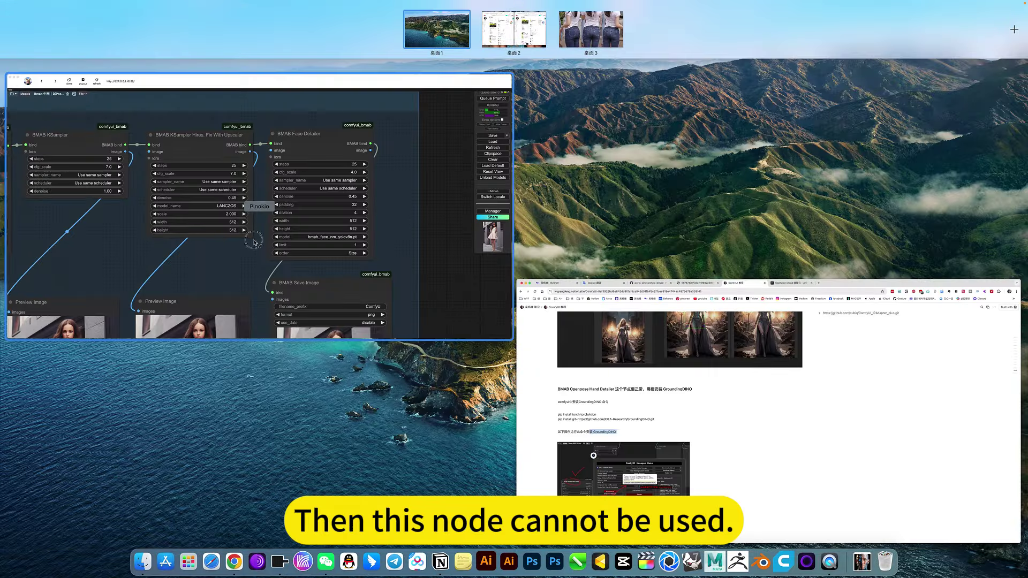
- Return to ComfyUI, pan to the 导入图像 group and select the Openpose Hand Detailer
left_click(255, 242)
scroll(367, 365, "down", 3)
left_click_drag(664, 416, 867, 163)
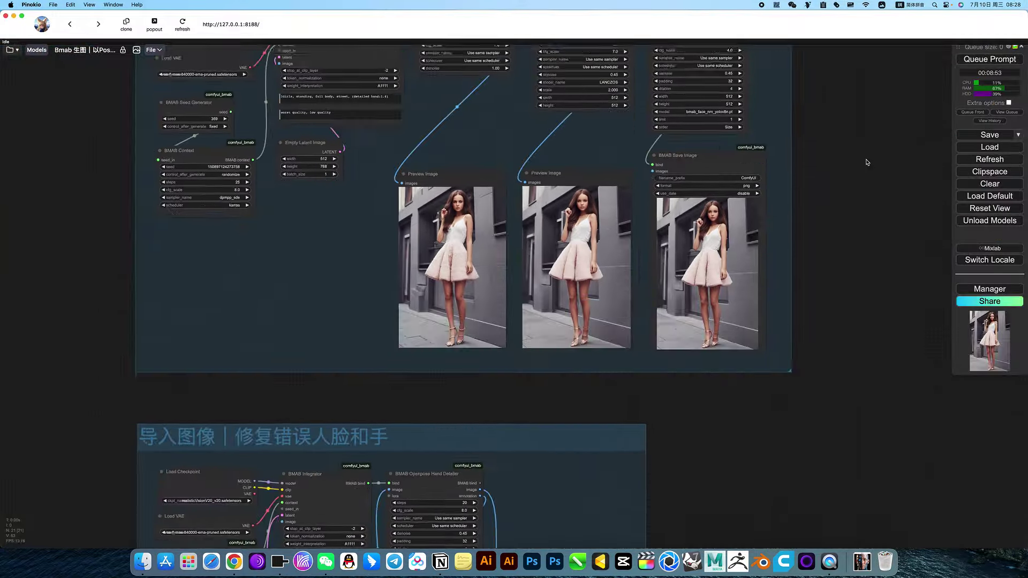
left_click_drag(707, 427, 768, 150)
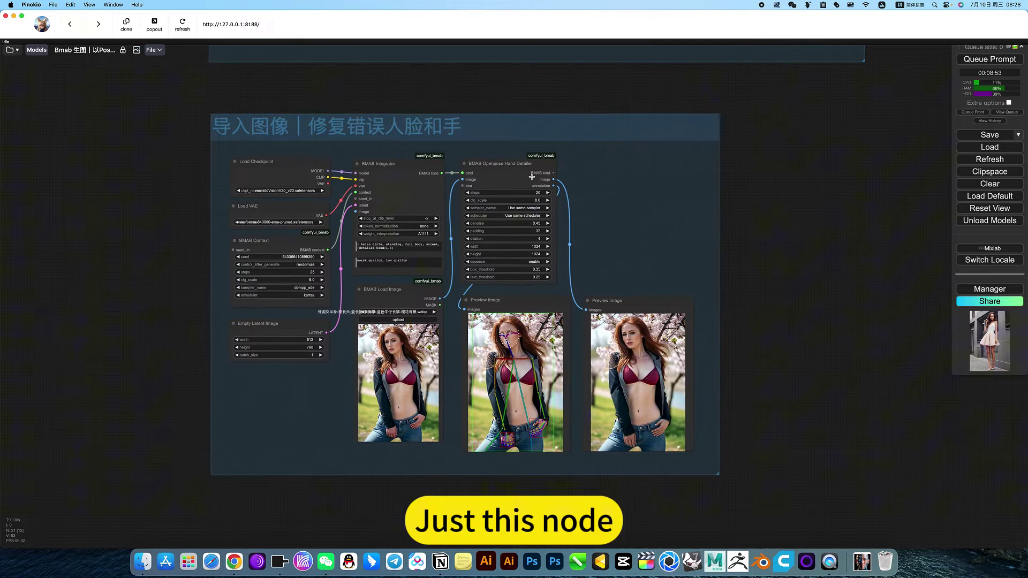
left_click(532, 177)
- Zoom the canvas to show the 生成图像 group above the 导入图像 group
scroll(532, 177, "up", 10)
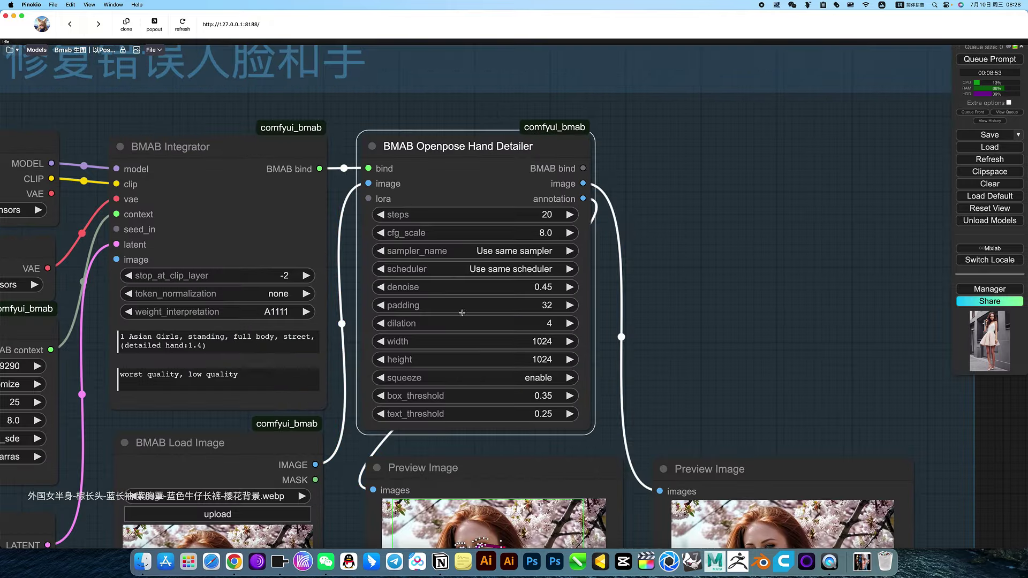
scroll(420, 224, "down", 7)
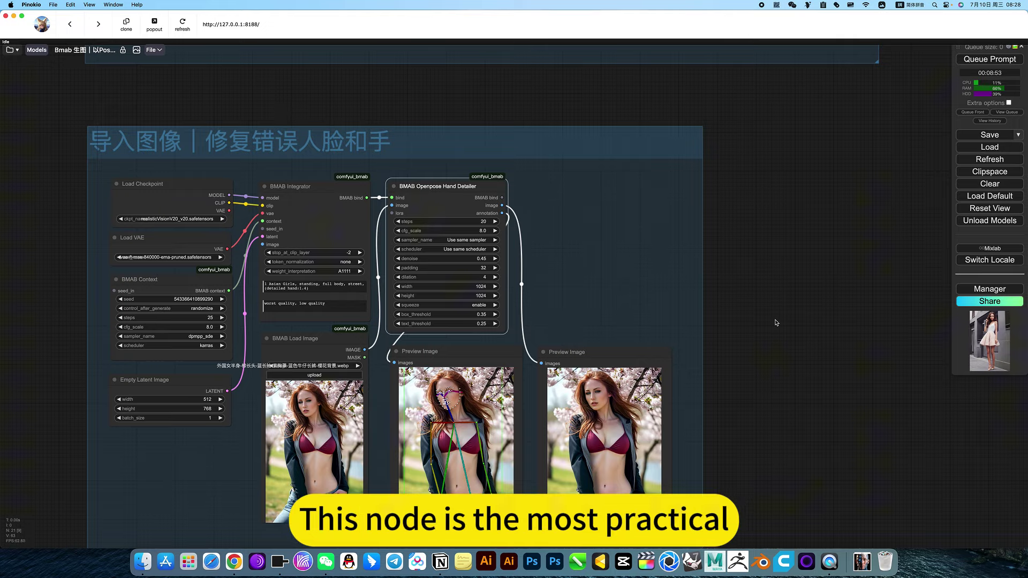
scroll(776, 320, "down", 5)
scroll(623, 270, "up", 5)
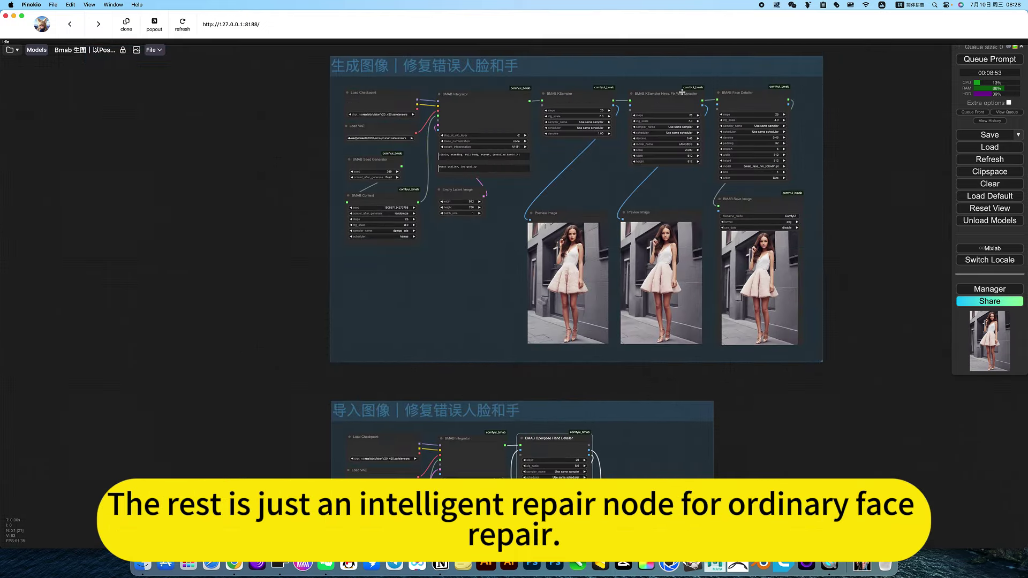
scroll(682, 91, "up", 7)
scroll(601, 140, "up", 6)
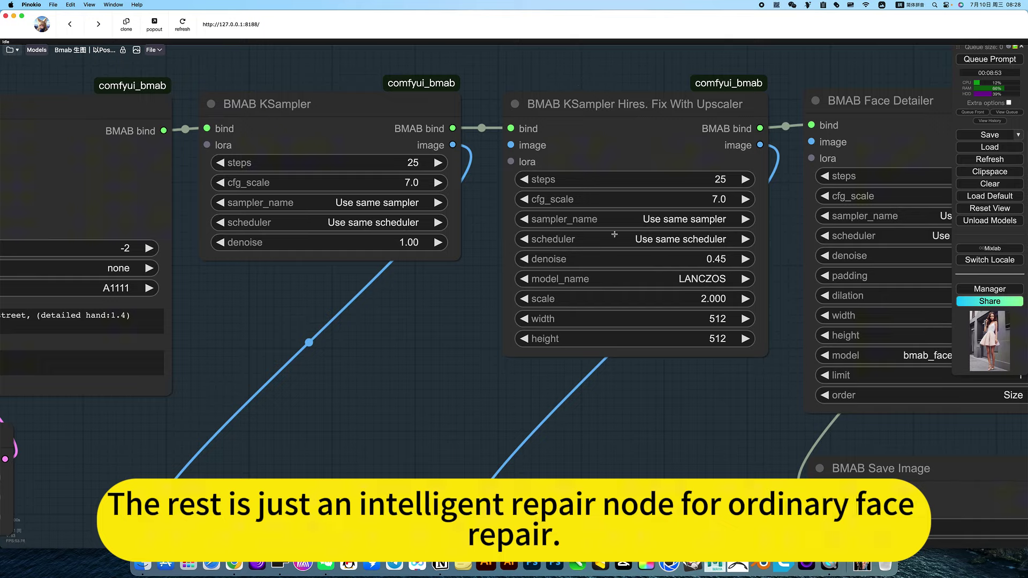
scroll(594, 390, "down", 12)
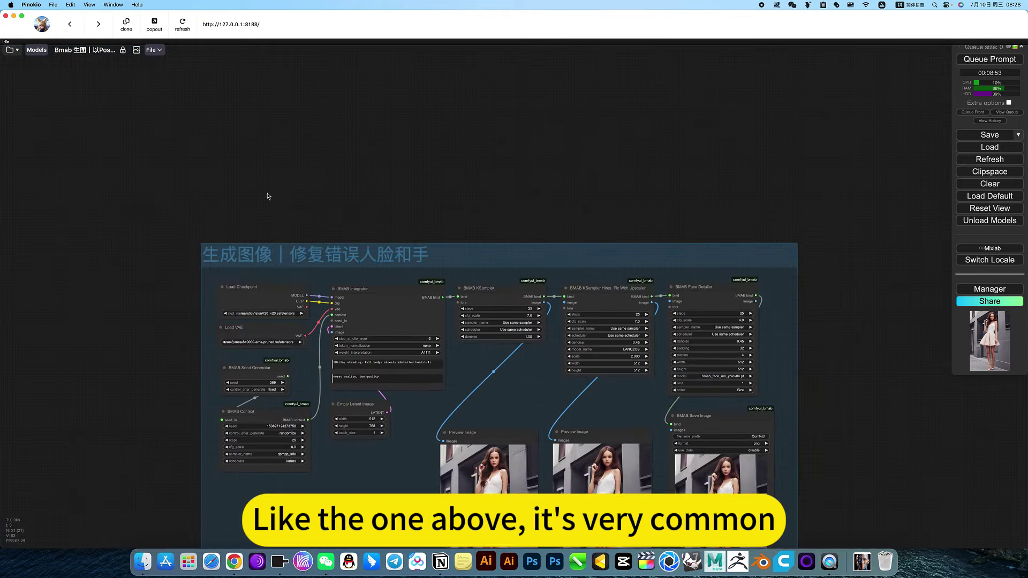
scroll(861, 457, "down", 10)
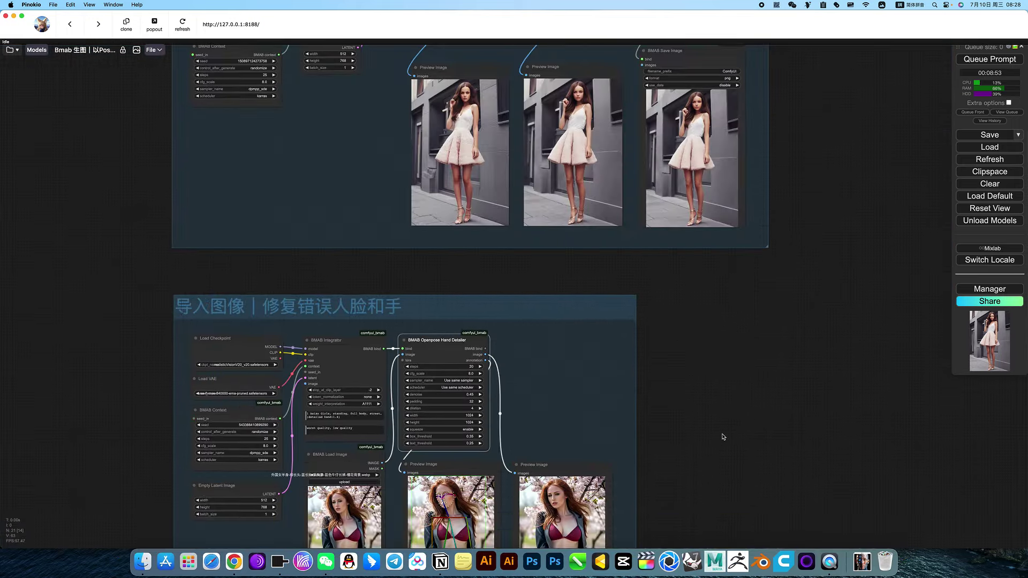
- Zoom in on the detected hand pose boxes in the middle Preview Image
scroll(723, 436, "left", 2)
scroll(526, 348, "up", 4)
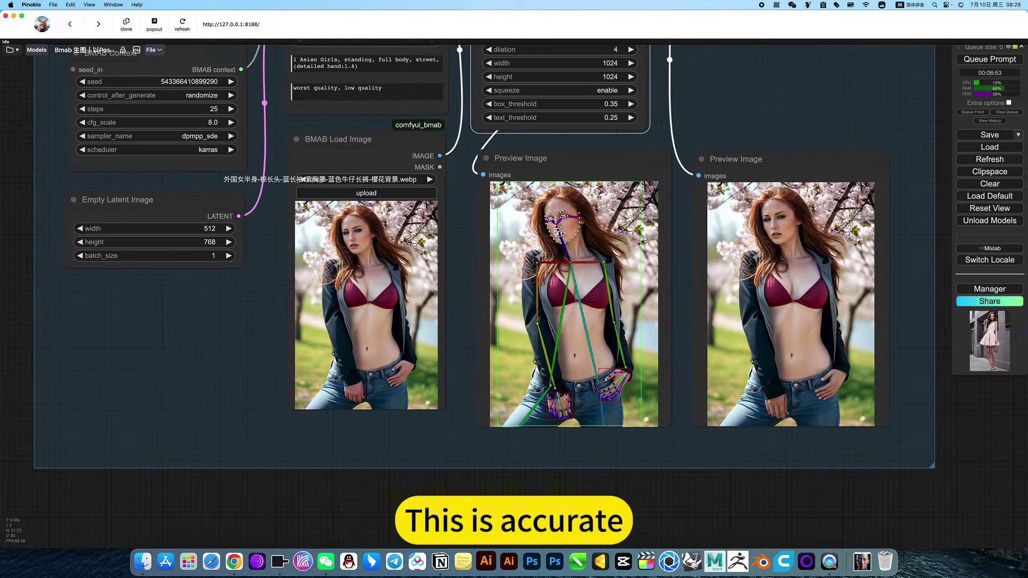
scroll(564, 398, "up", 15)
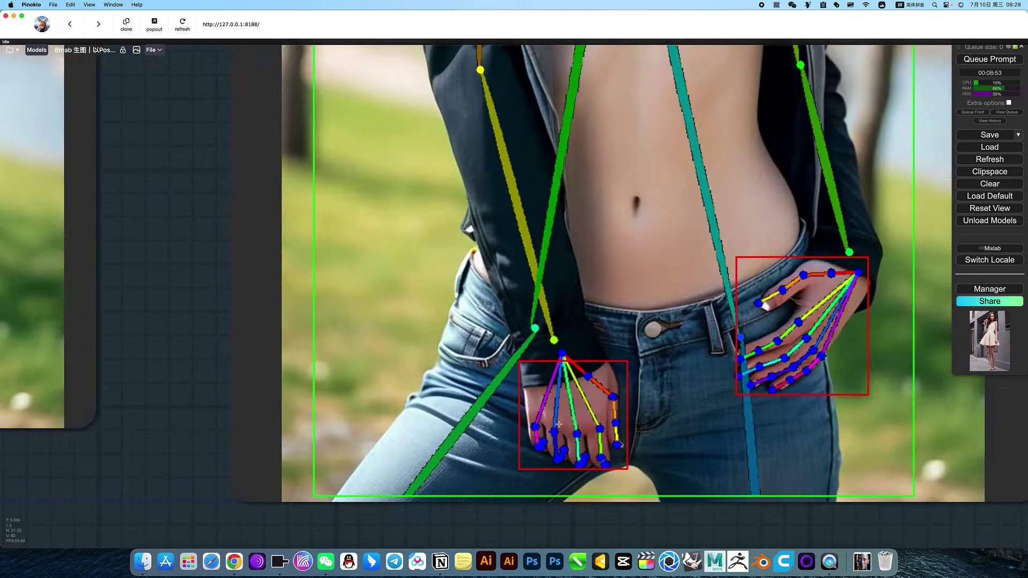
scroll(559, 425, "up", 5)
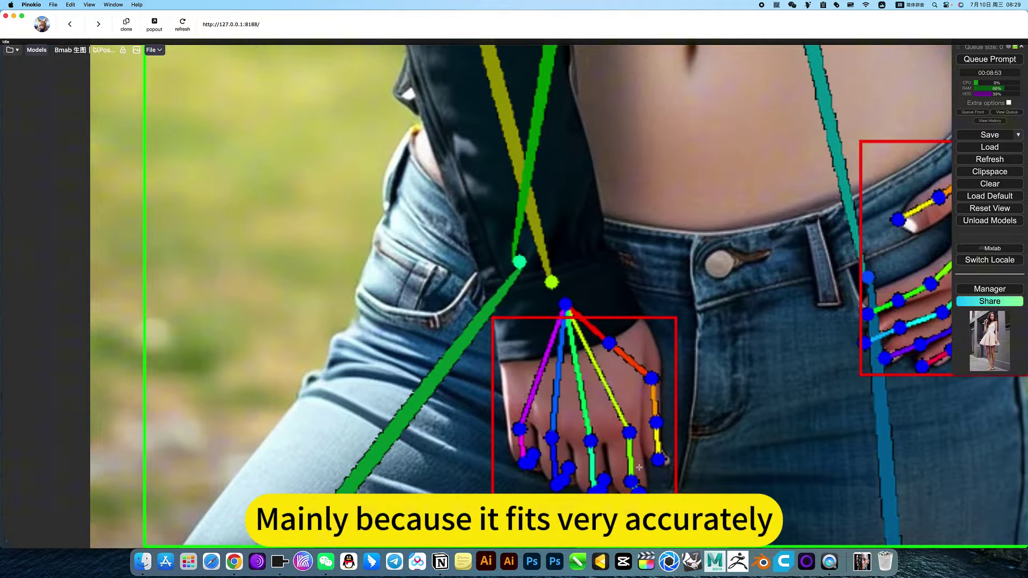
- Zoom back out to the whole hand-repair group and bring up Mission Control
scroll(632, 407, "down", 15)
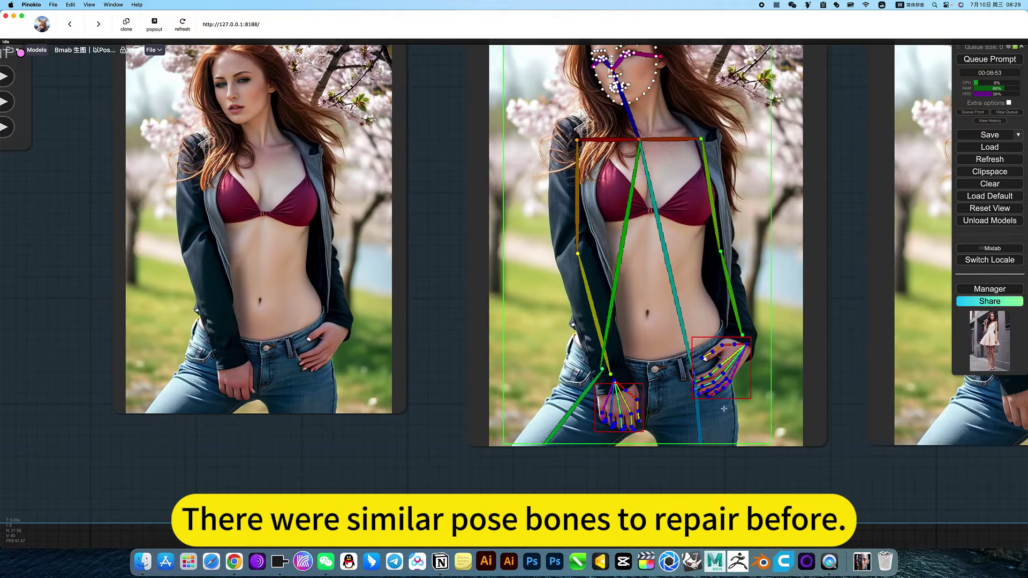
scroll(755, 343, "up", 10)
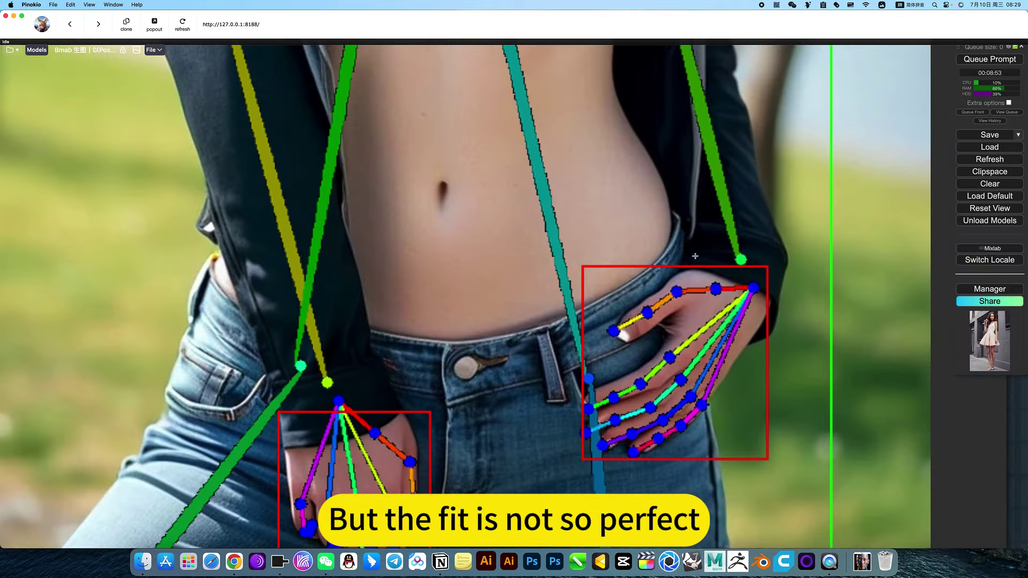
scroll(671, 412, "down", 10)
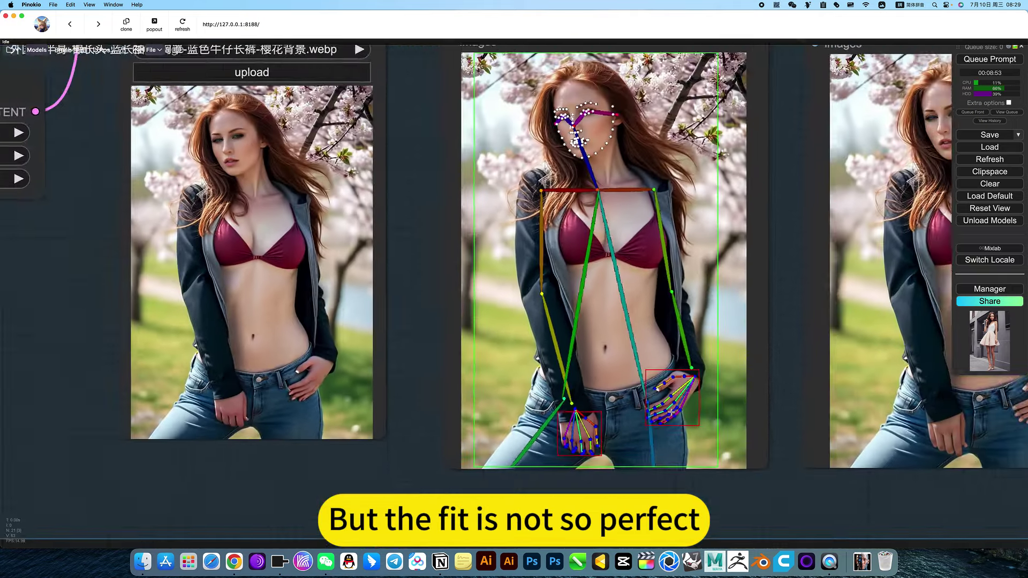
scroll(714, 407, "down", 10)
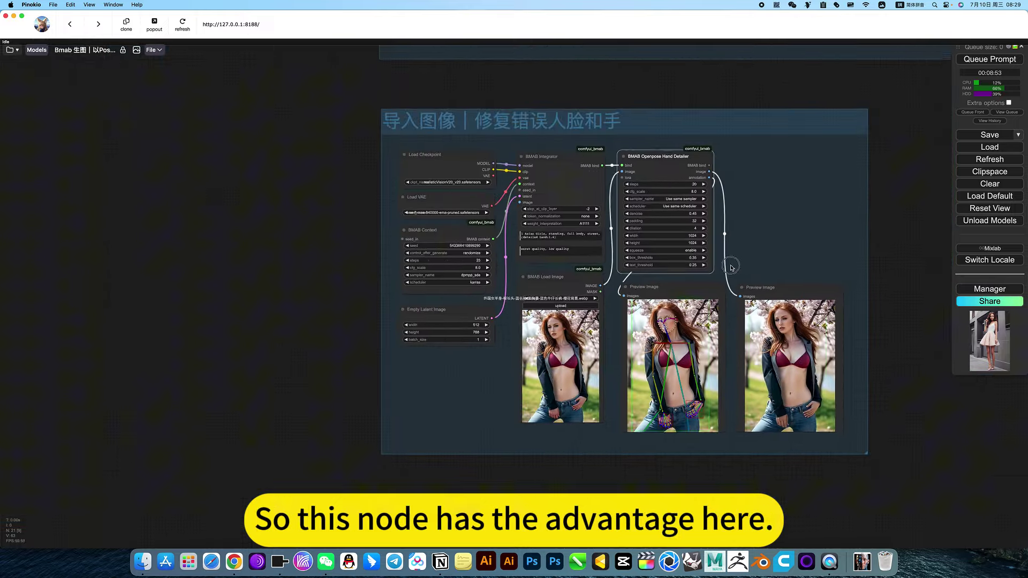
scroll(642, 298, "up", 3)
key("ctrl+Up")
- Scroll the comfyui_bmab README to Hand Detailing Sample and Installation, then deselect the ComfyUI node
left_click(328, 259)
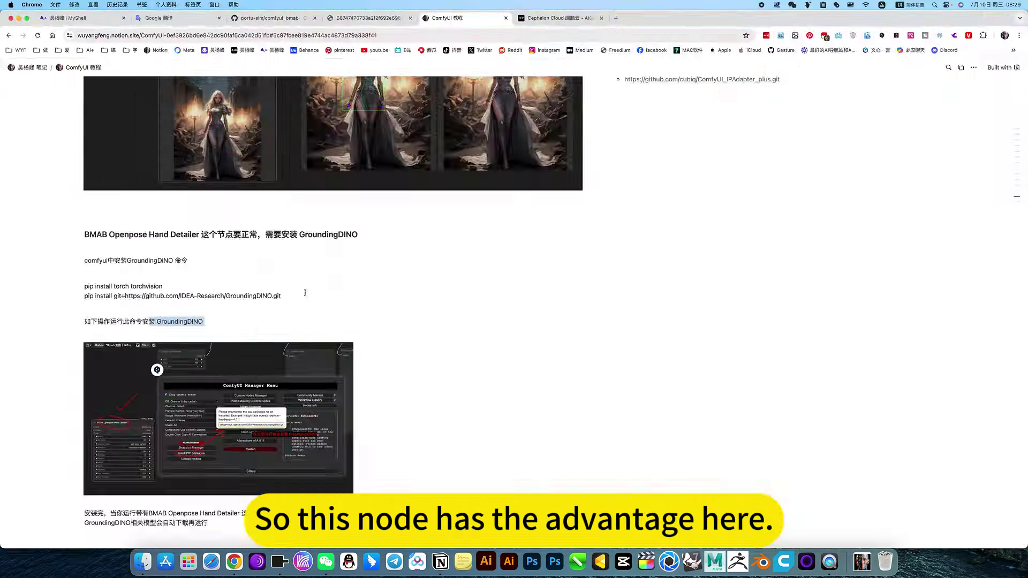
scroll(431, 320, "up", 6)
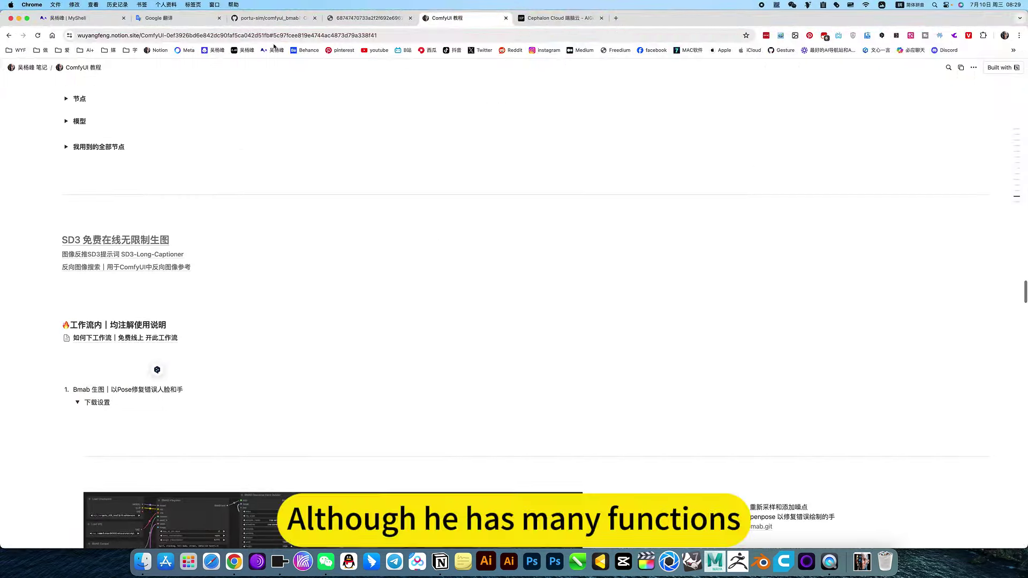
left_click(269, 18)
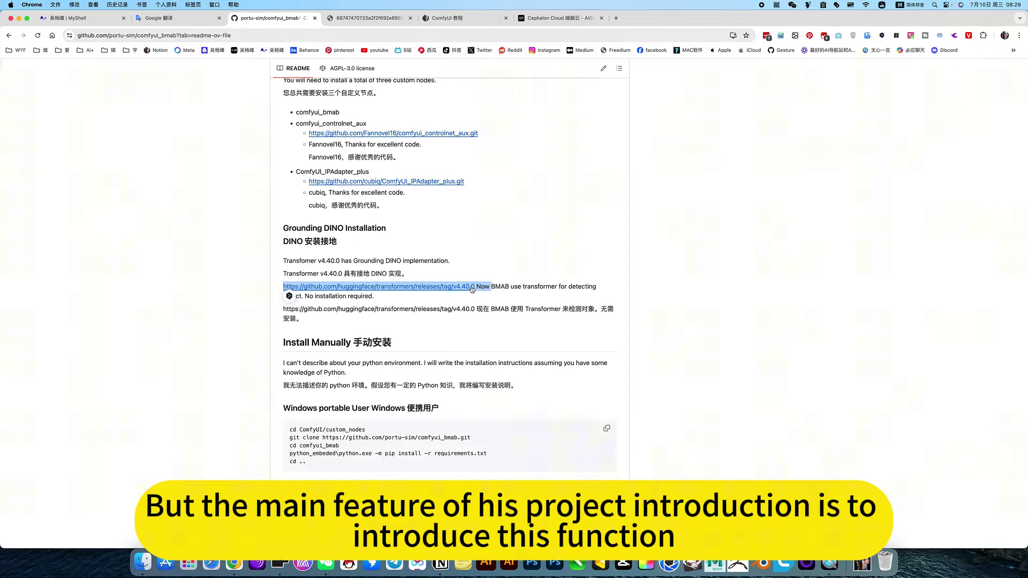
scroll(472, 290, "up", 15)
scroll(472, 289, "down", 10)
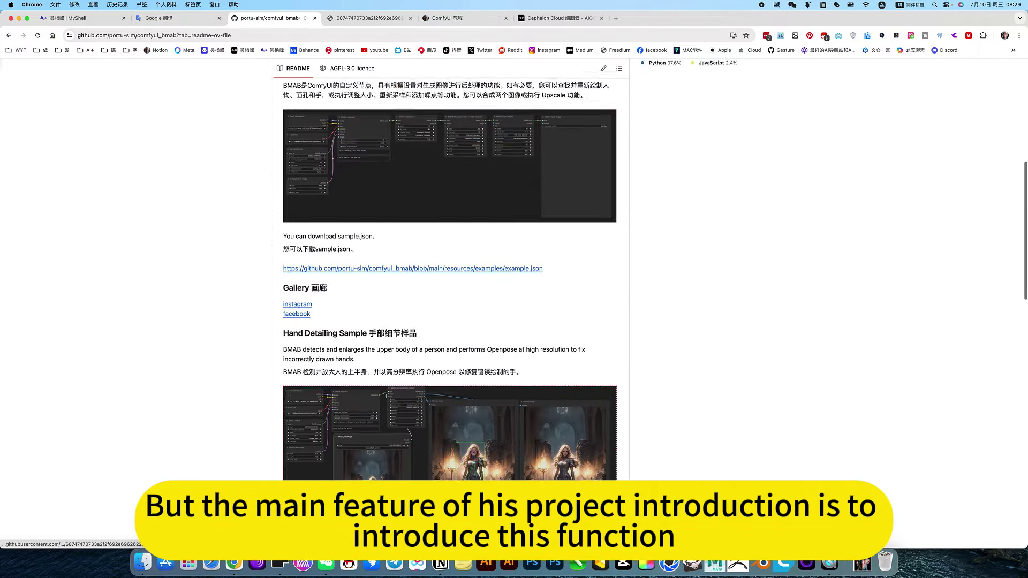
scroll(484, 262, "down", 5)
scroll(483, 261, "up", 2)
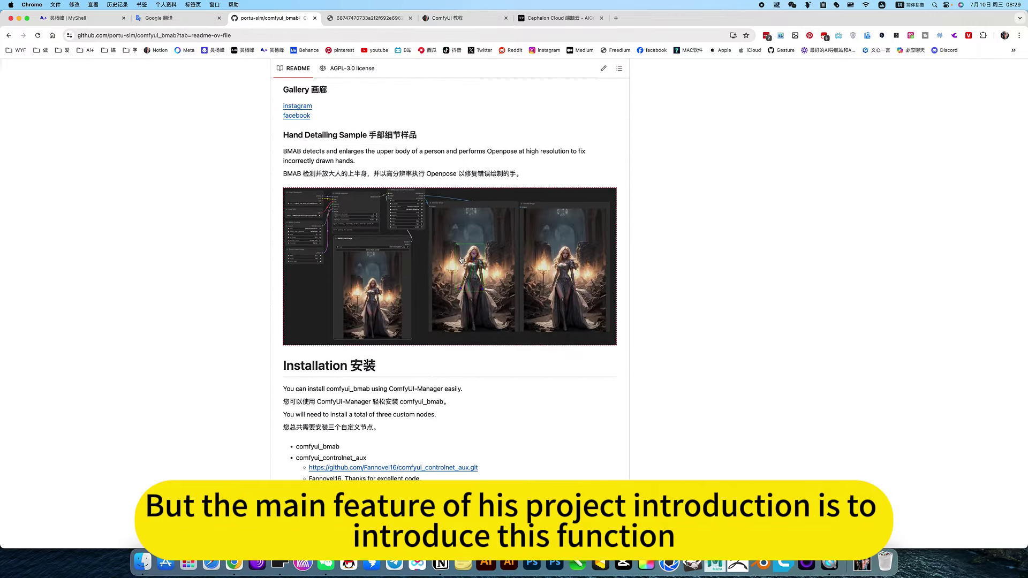
key("super+Tab")
left_click(627, 324)
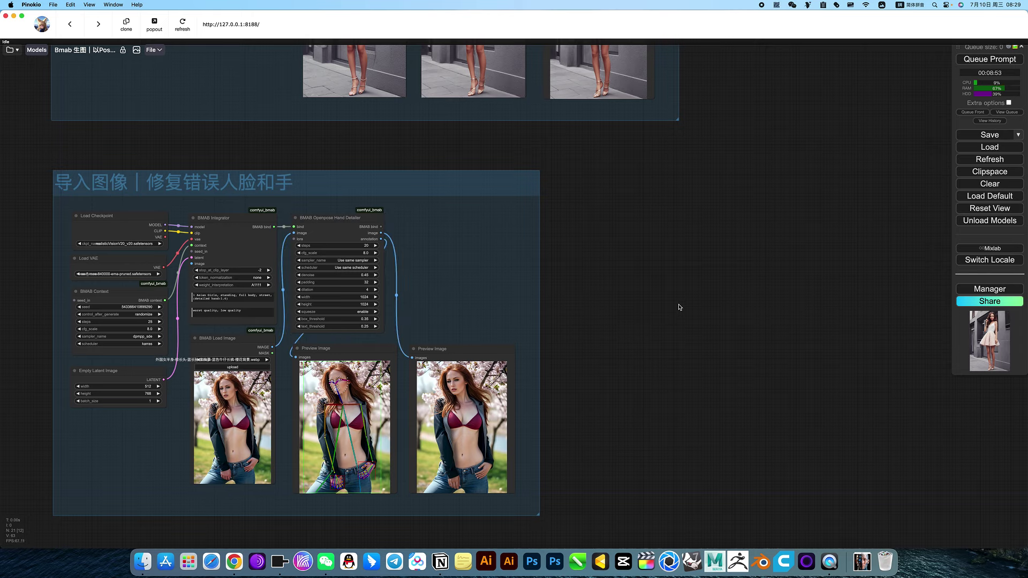
- Search the ComfyUI node library for 'bmab'
double_click(627, 195)
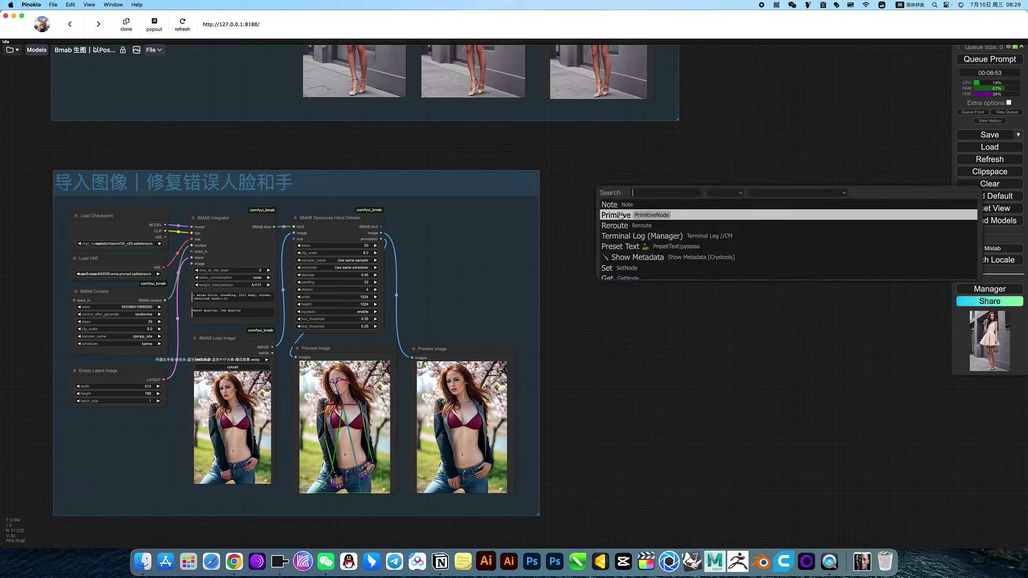
type("bma")
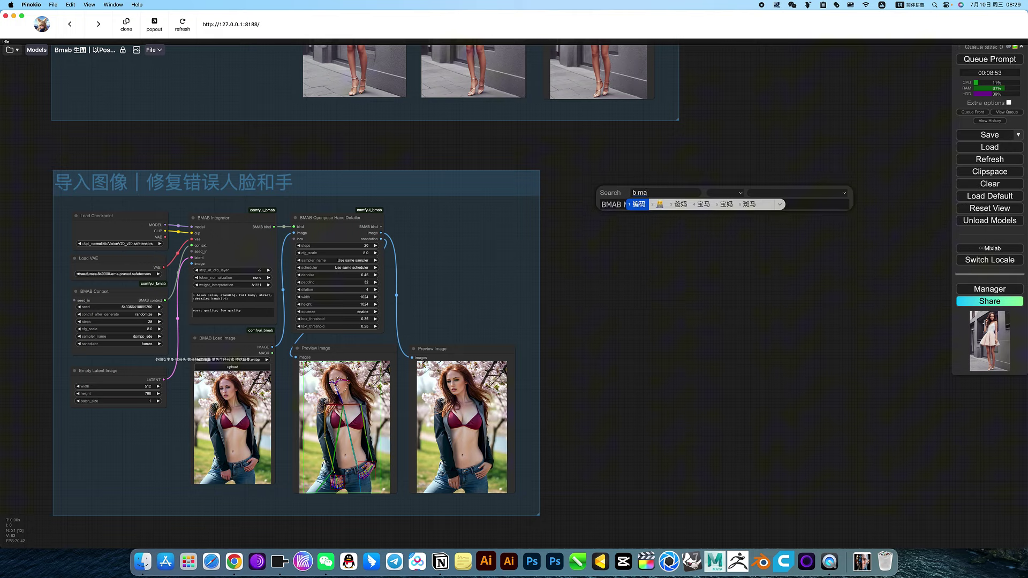
key("ctrl+space")
type("b")
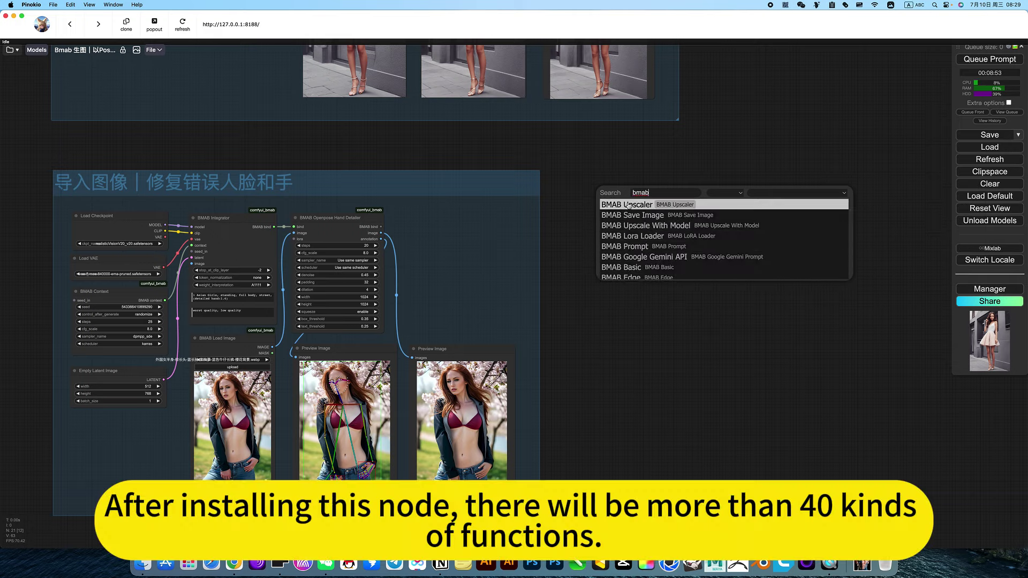
- Scroll the BMAB results, including ControlNet IPAdapter, Remove Background and Alpha Composit
scroll(647, 254, "down", 2)
scroll(646, 254, "down", 10)
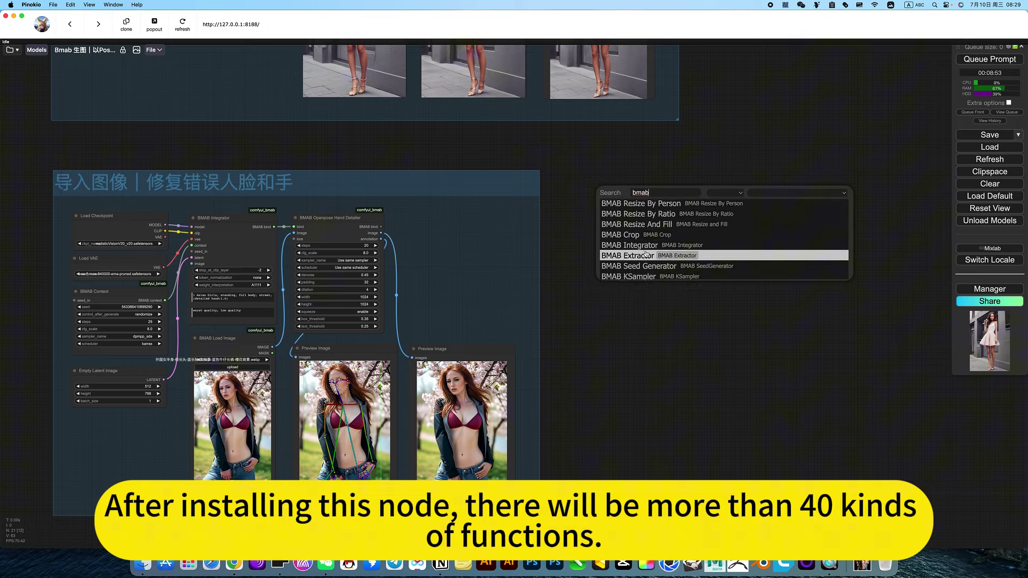
scroll(646, 253, "down", 2)
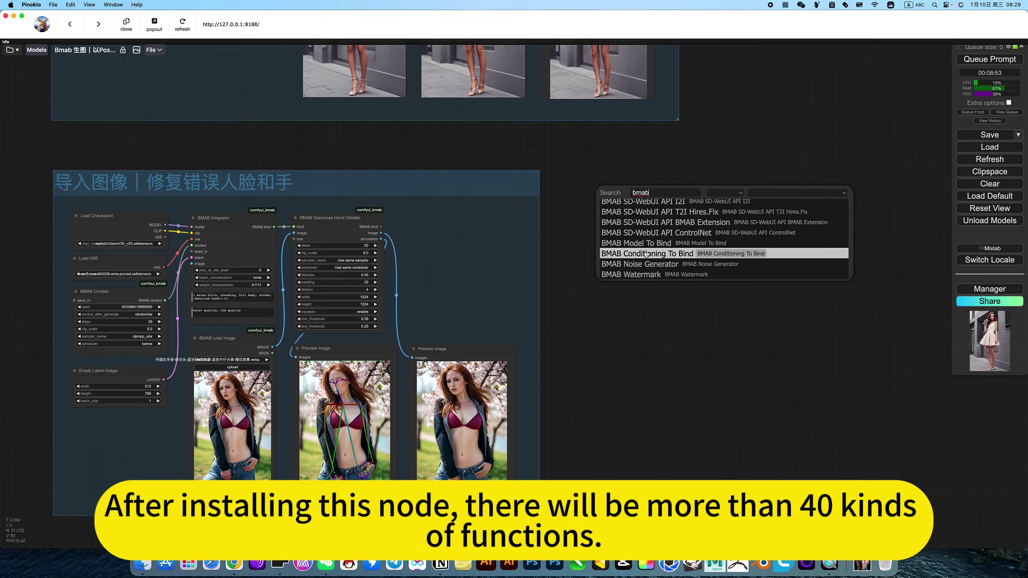
scroll(646, 254, "up", 10)
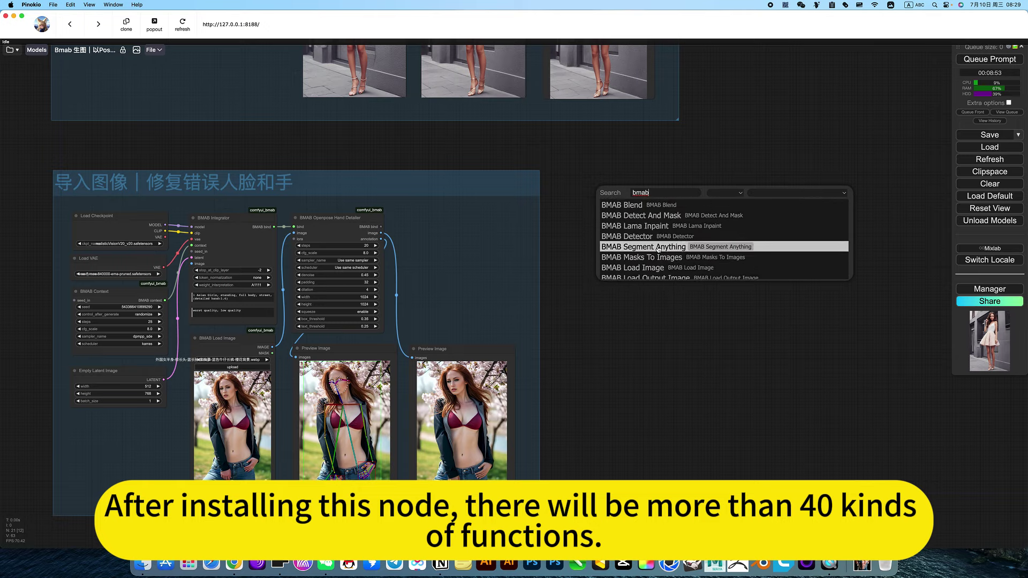
scroll(658, 246, "down", 2)
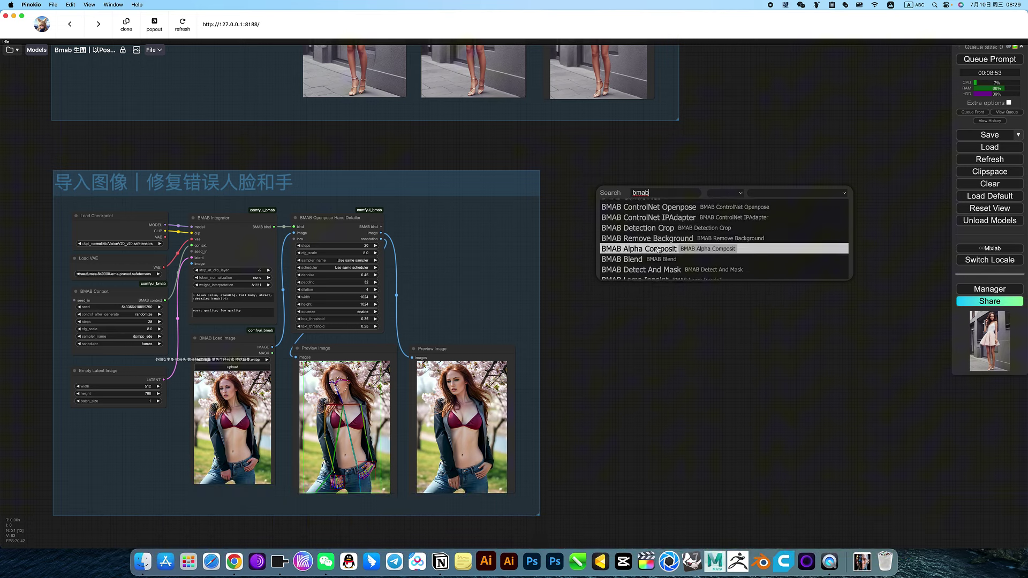
scroll(655, 254, "up", 3)
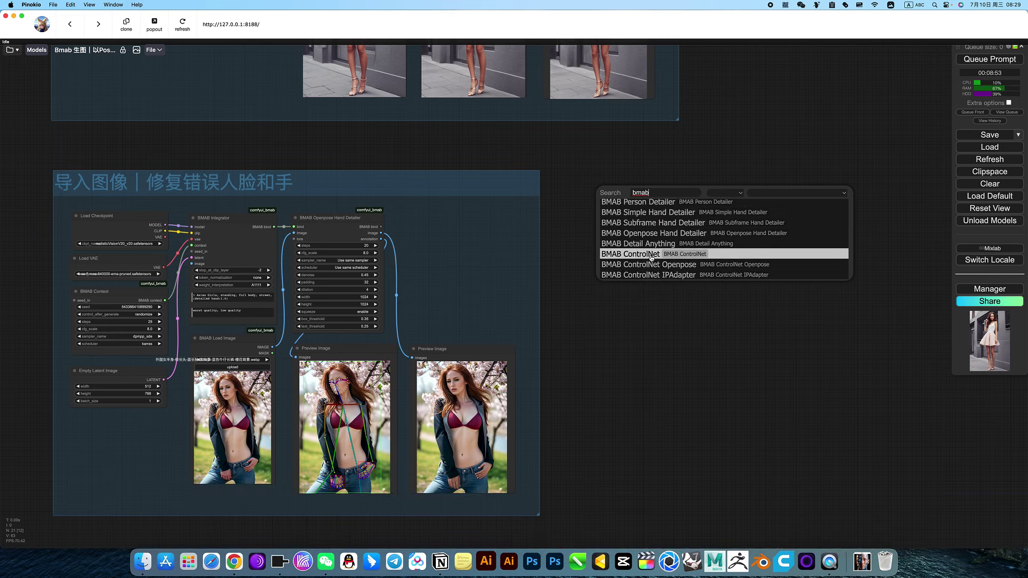
scroll(685, 236, "down", 3)
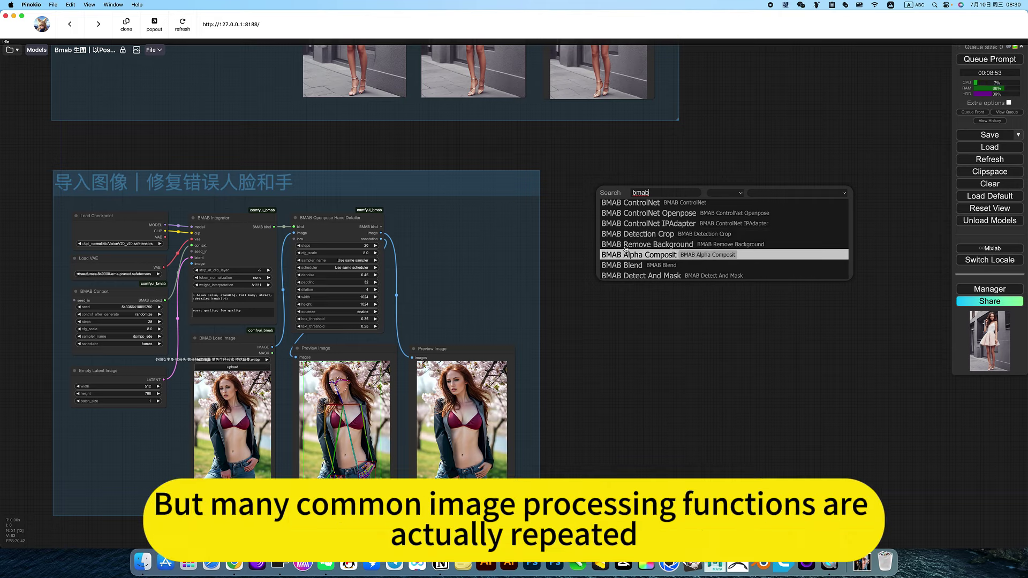
- Dismiss the node search, reposition over both groups and select the Openpose Hand Detailer
left_click(613, 322)
scroll(637, 321, "down", 5)
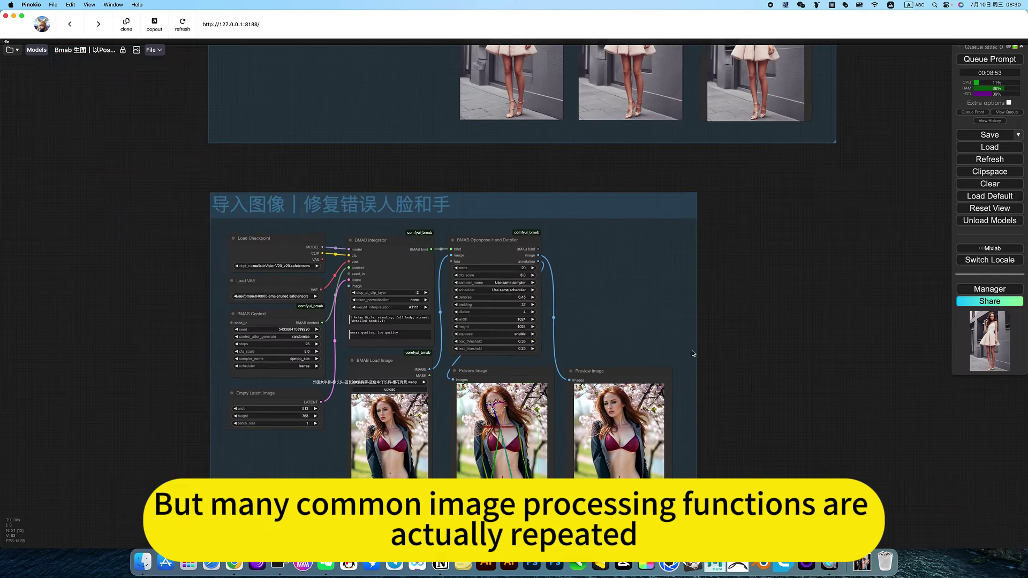
left_click_drag(750, 304, 751, 363)
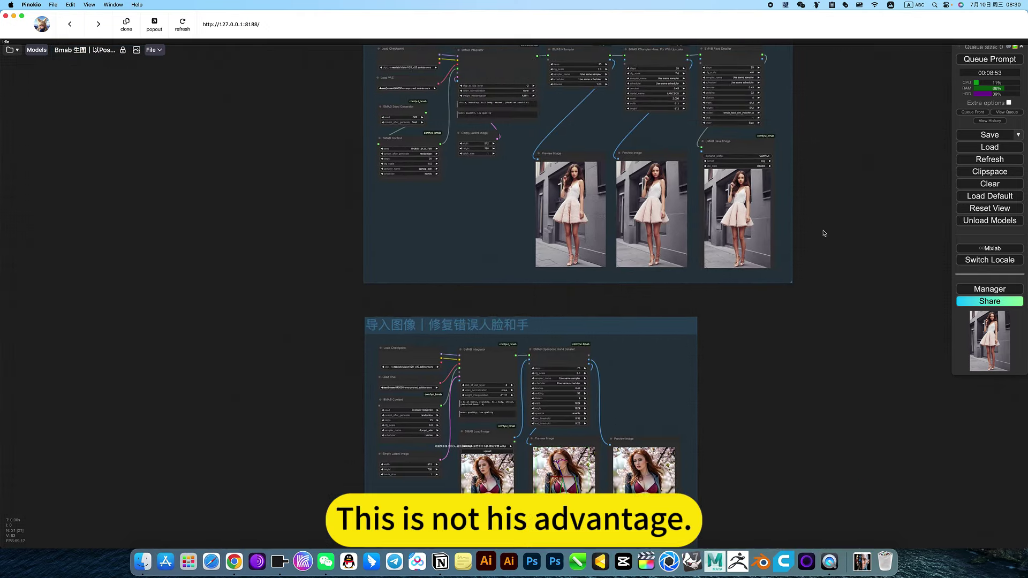
left_click_drag(739, 305, 751, 221)
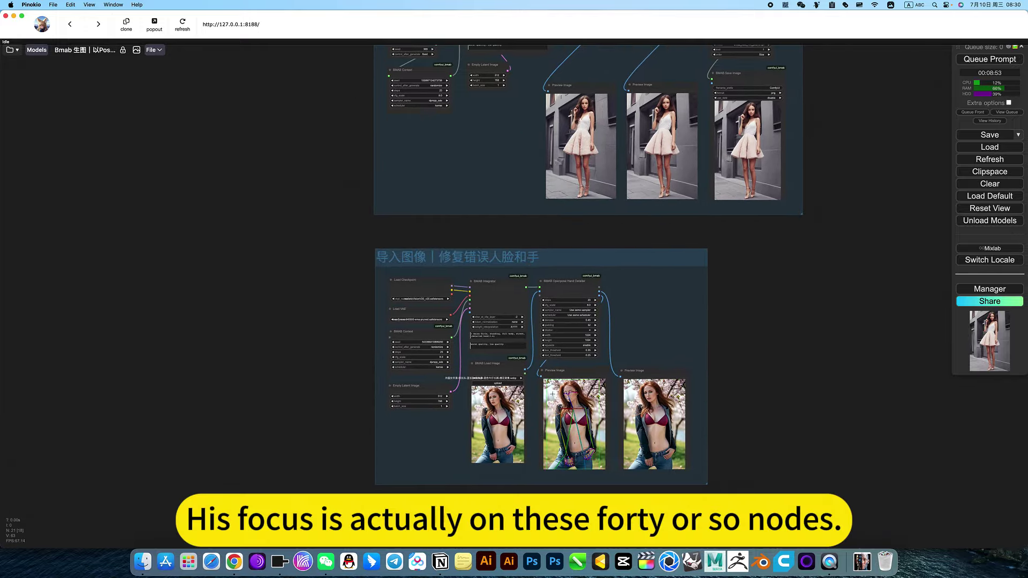
scroll(552, 394, "up", 8)
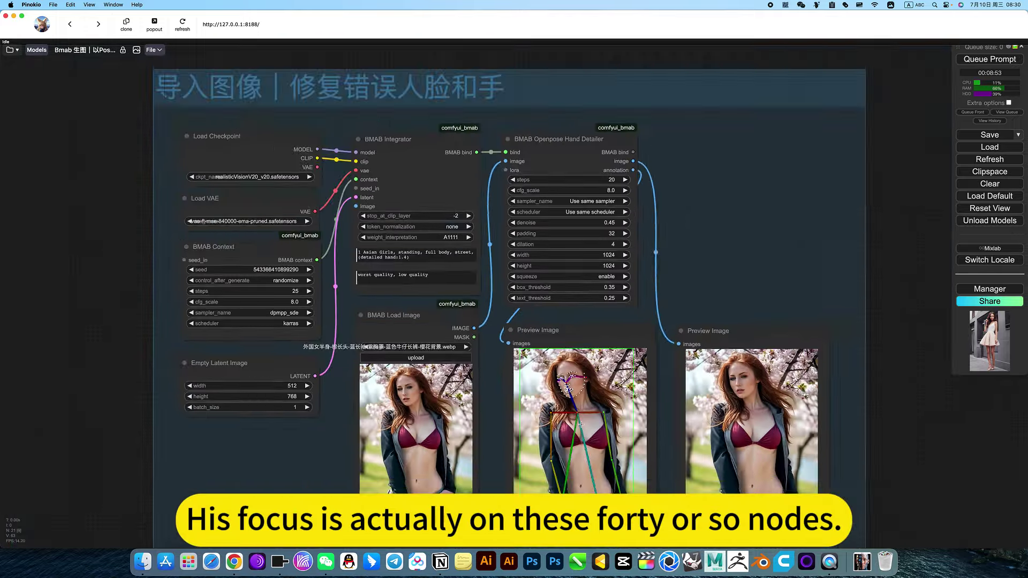
scroll(569, 265, "down", 5)
left_click(567, 224)
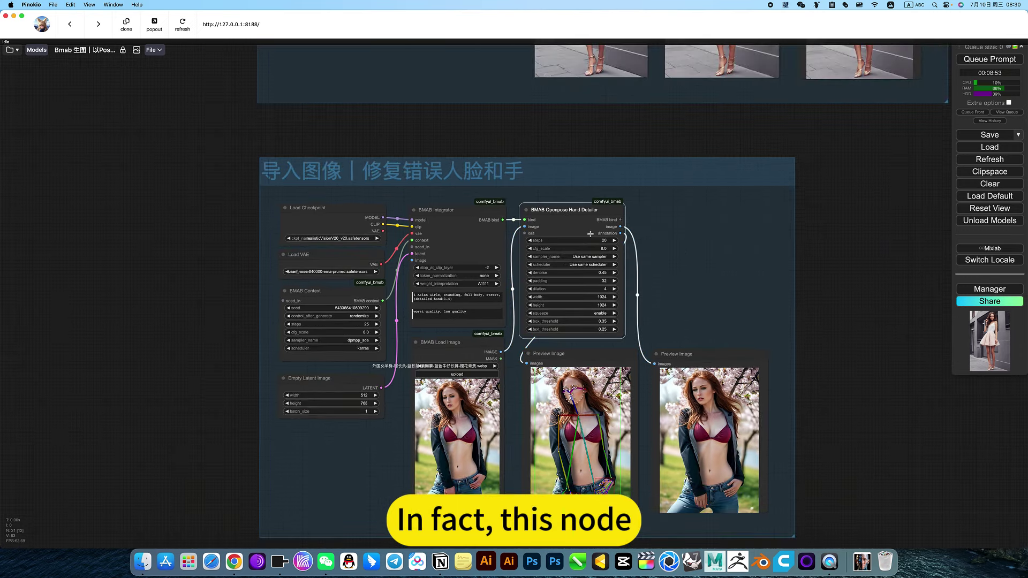
- Zoom and centre the view on the whole hand-repair group
scroll(587, 389, "up", 5)
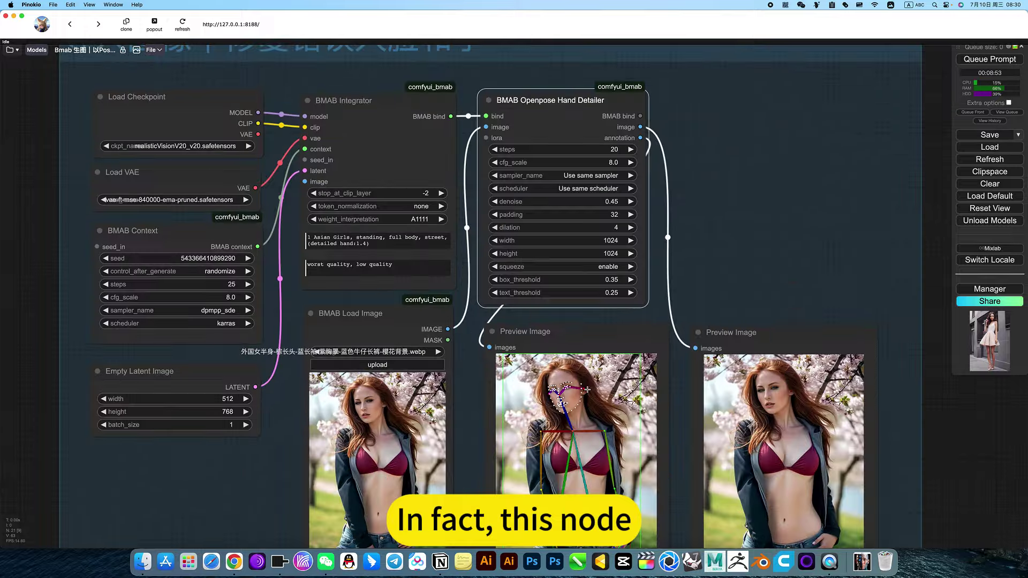
scroll(588, 389, "up", 2)
scroll(557, 396, "down", 5)
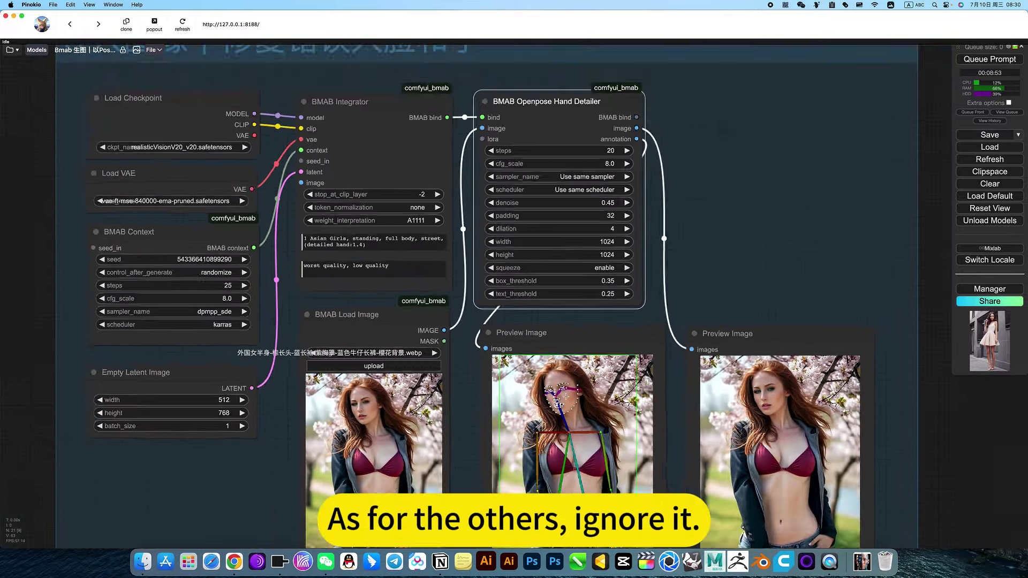
left_click_drag(853, 376, 832, 327)
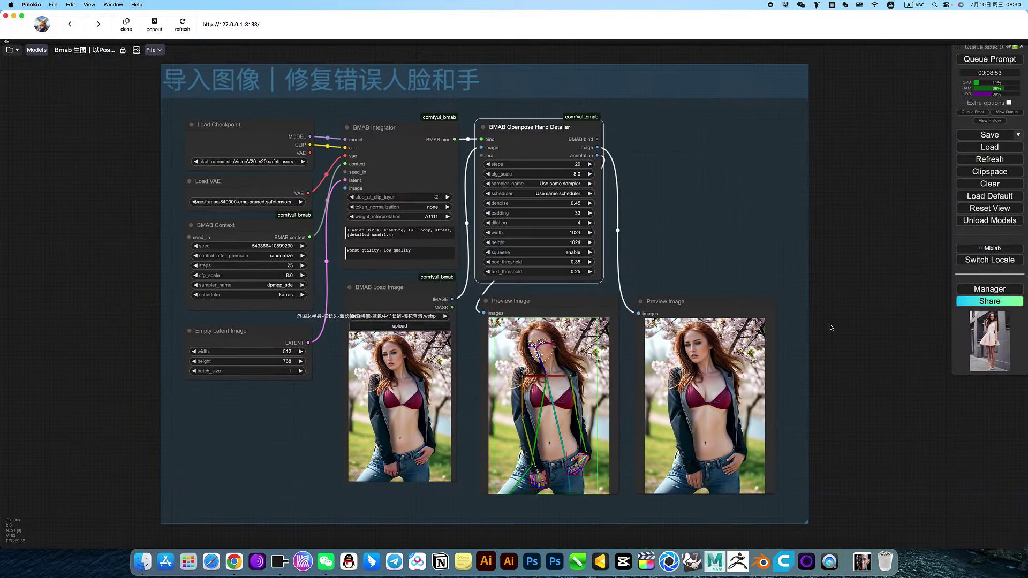
left_click_drag(247, 257, 374, 324)
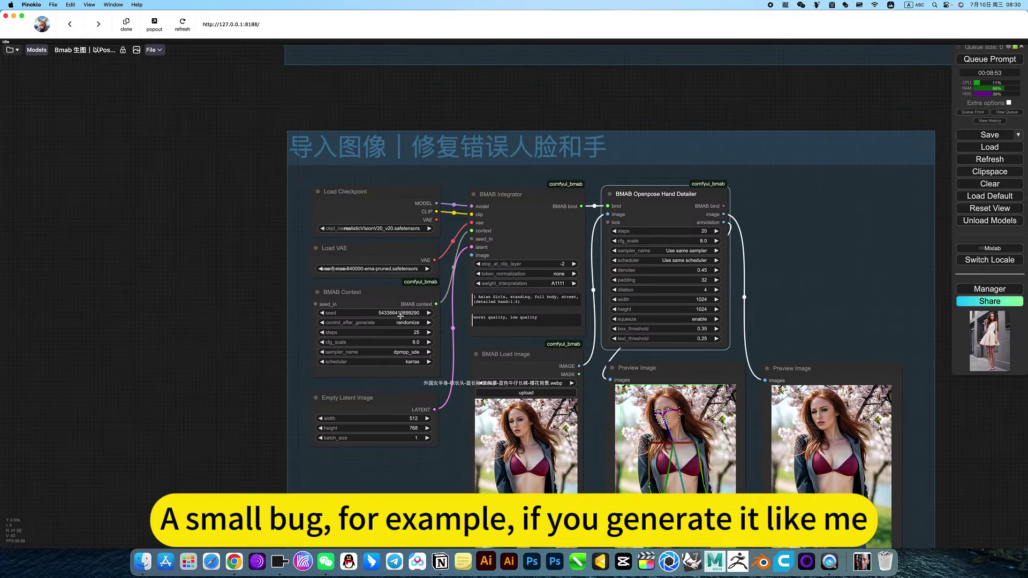
scroll(664, 428, "up", 4)
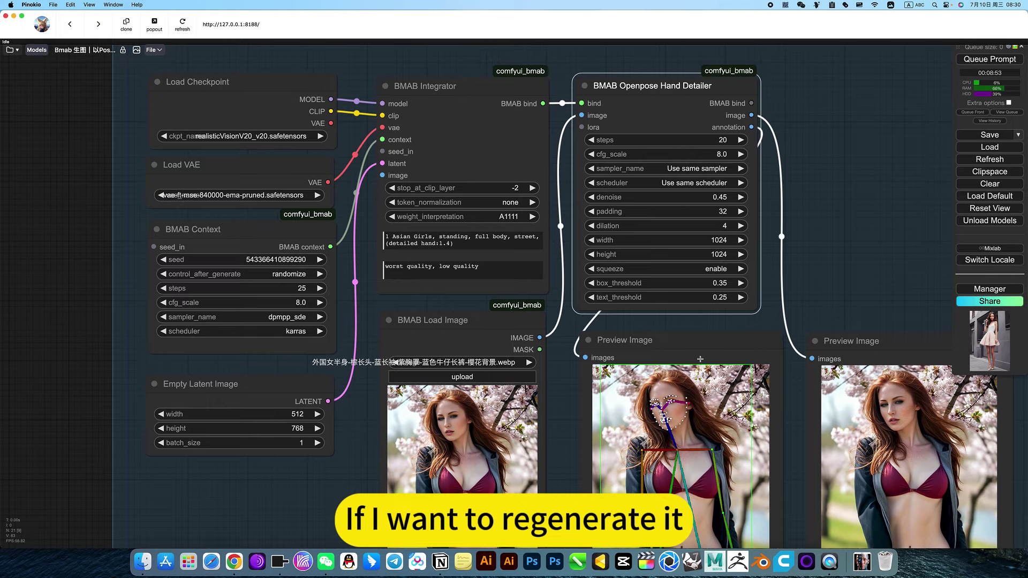
- Check BMAB Context's control_after_generate options unchanged, then pan to open empty canvas to its left
left_click(309, 278)
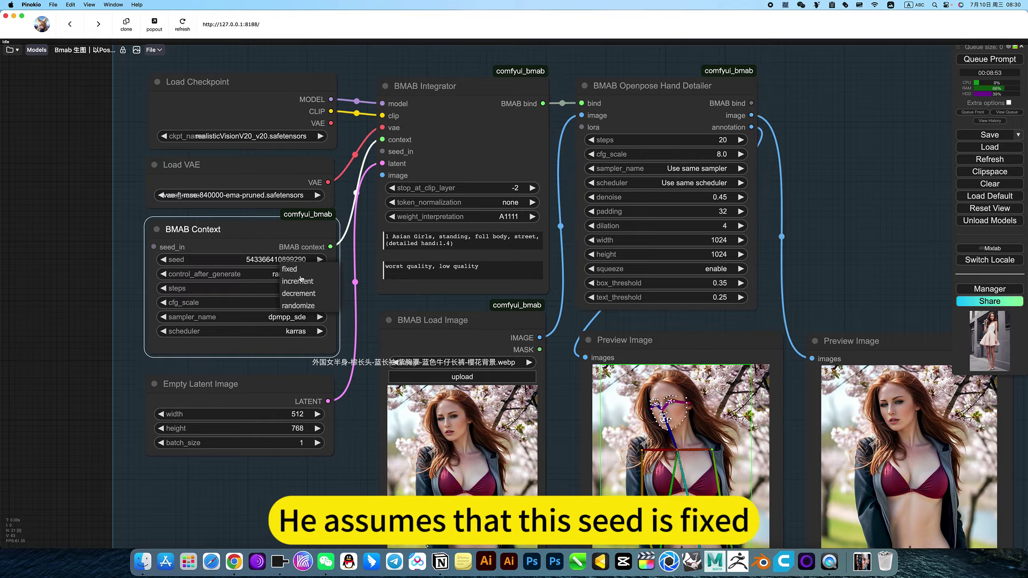
left_click(355, 418)
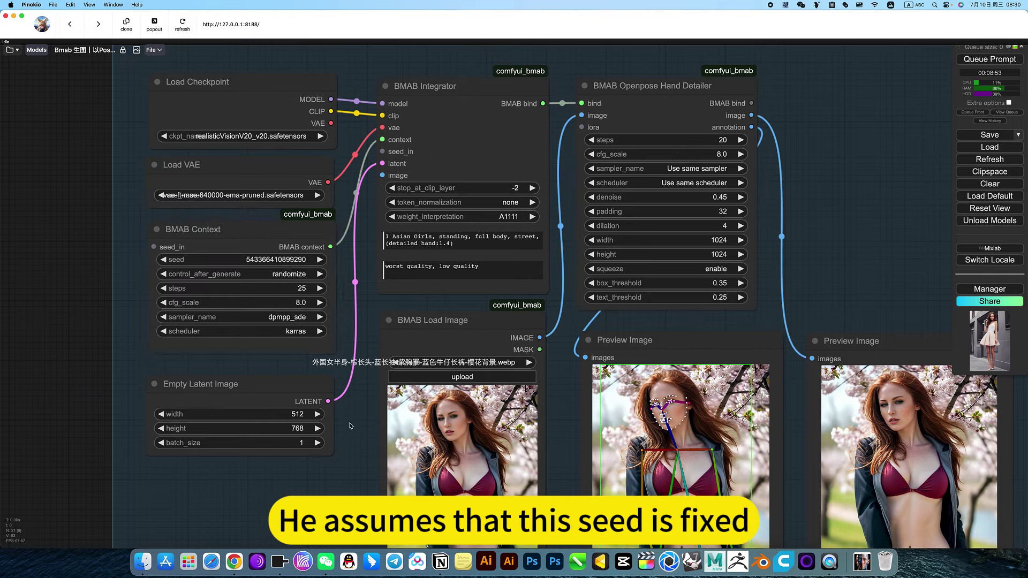
left_click_drag(183, 272, 413, 262)
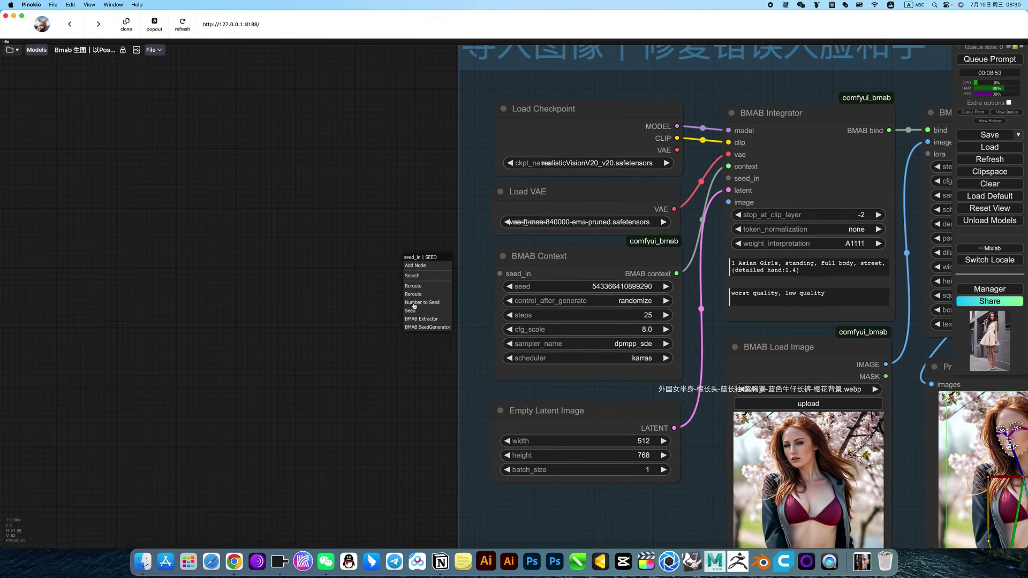
- Add a BMAB Seed Generator feeding BMAB Context's seed_in, placed left, with seed 4
left_click(437, 327)
left_click_drag(510, 261, 322, 264)
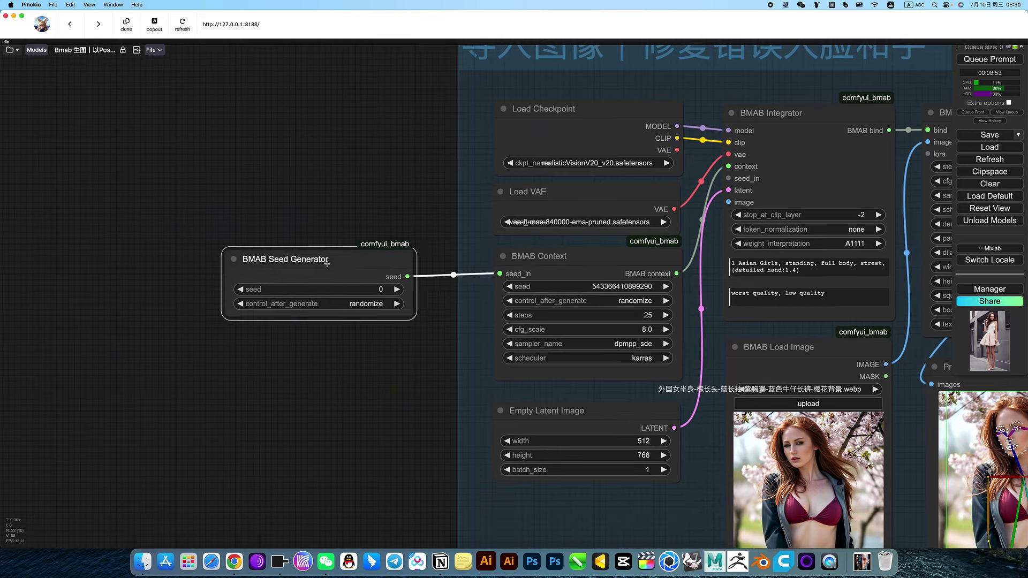
left_click(385, 304)
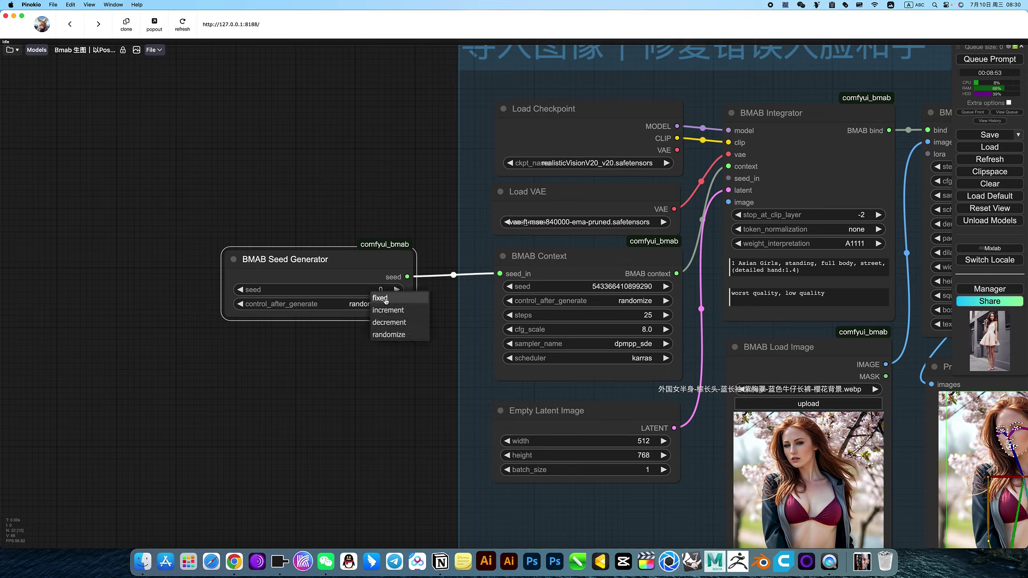
left_click(380, 298)
left_click(396, 290)
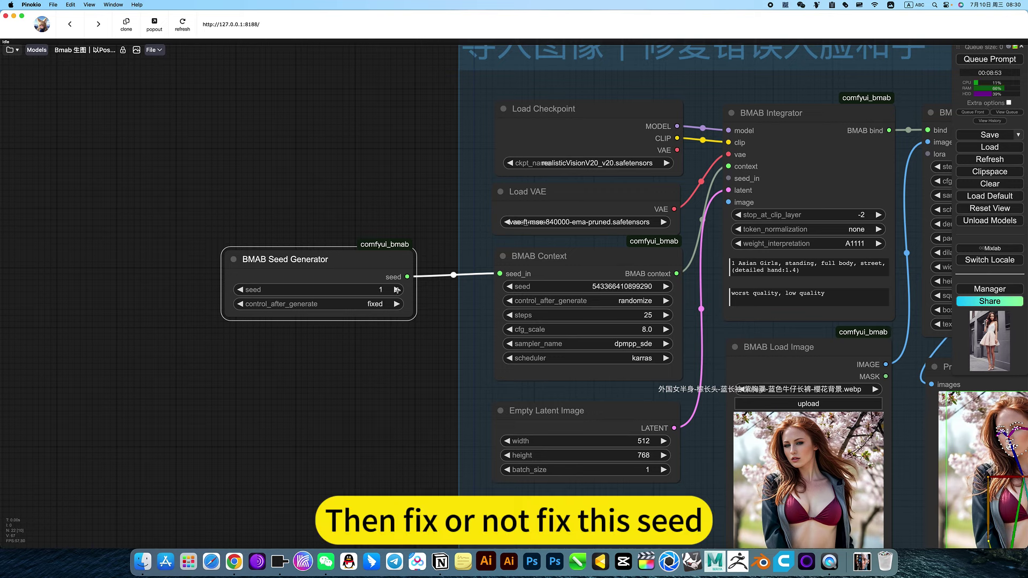
left_click(396, 289)
left_click(396, 289)
left_click(396, 290)
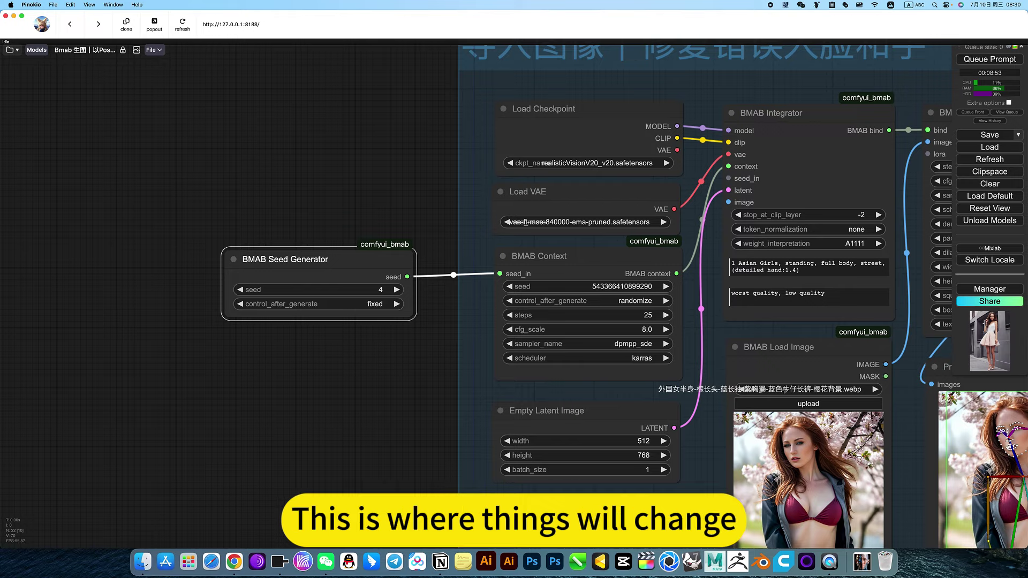
- Keep BMAB Context's control_after_generate on randomize and confirm its seed value
left_click(634, 298)
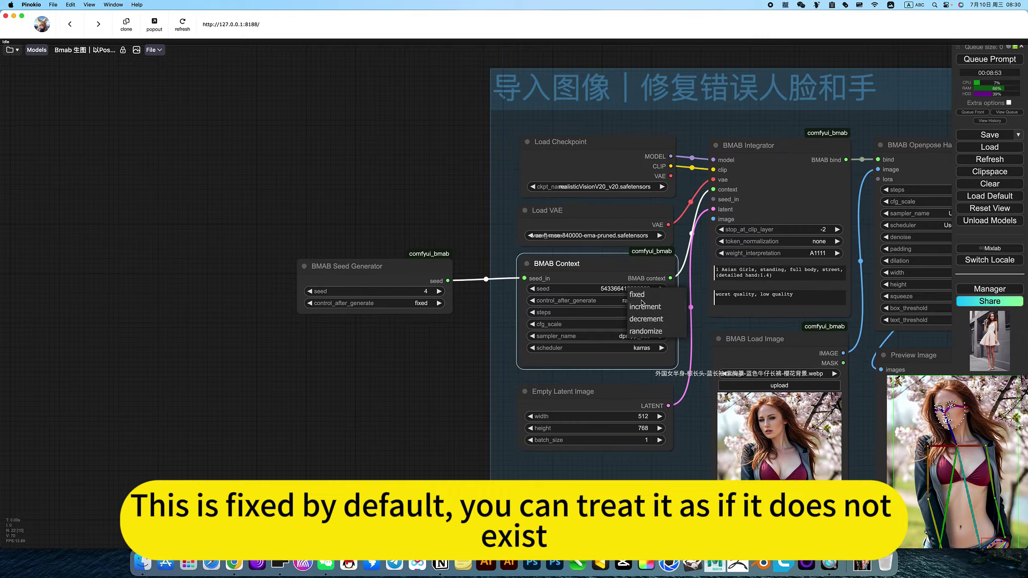
left_click(646, 331)
left_click(589, 289)
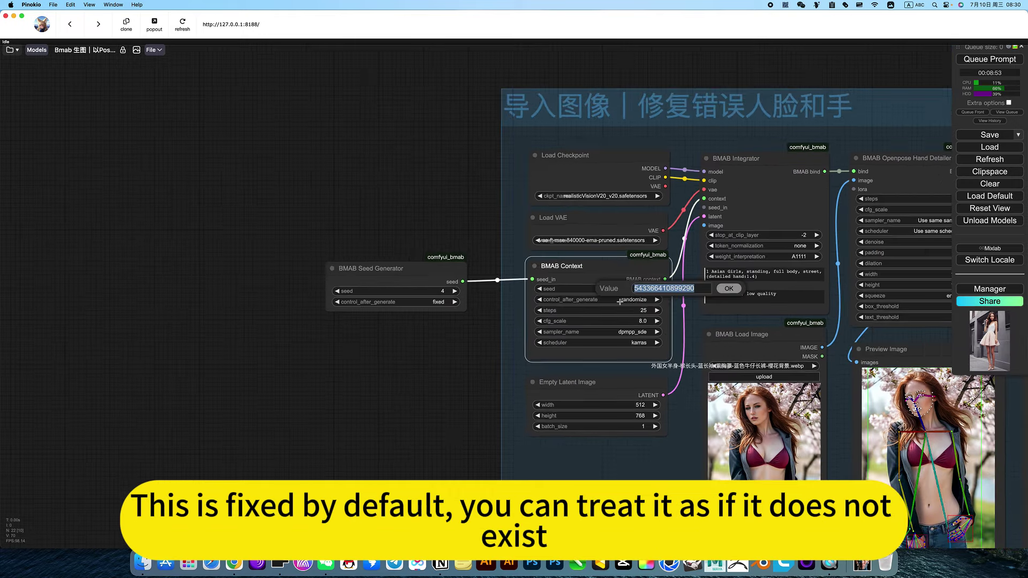
left_click(736, 289)
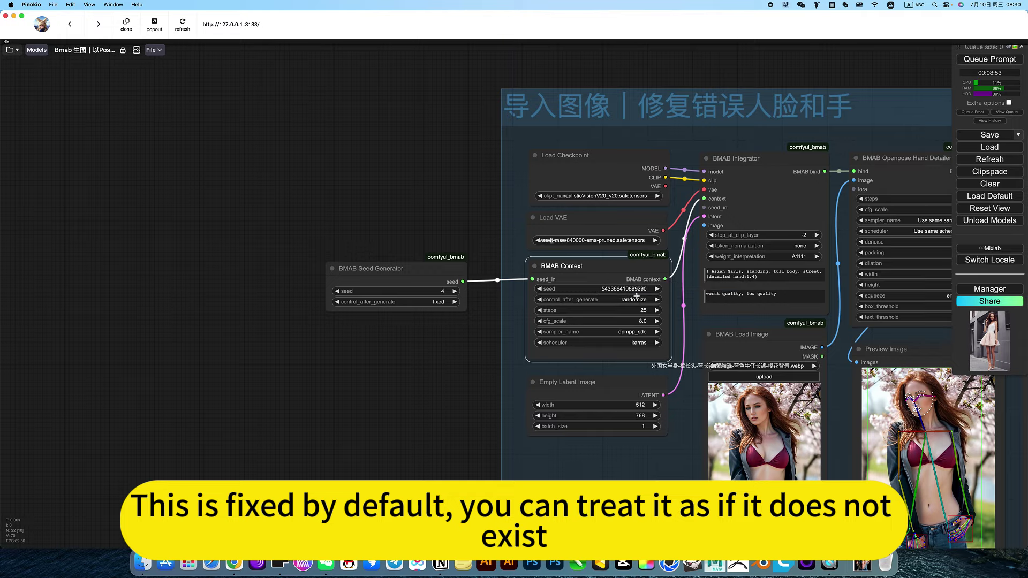
- Set the BMAB Seed Generator's control_after_generate to randomize
scroll(637, 296, "up", 10)
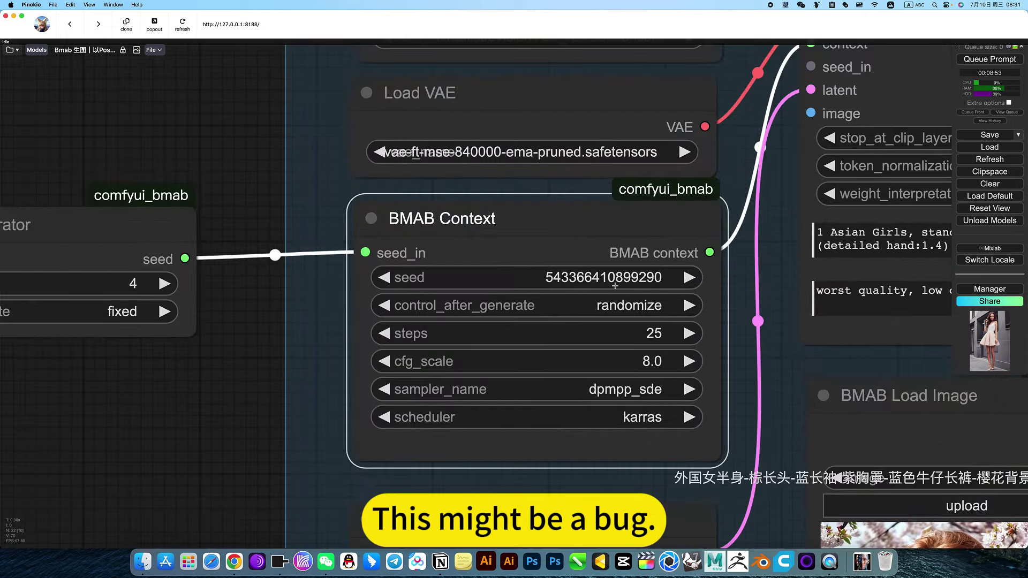
scroll(606, 297, "down", 5)
scroll(488, 281, "up", 5)
scroll(486, 270, "up", 1)
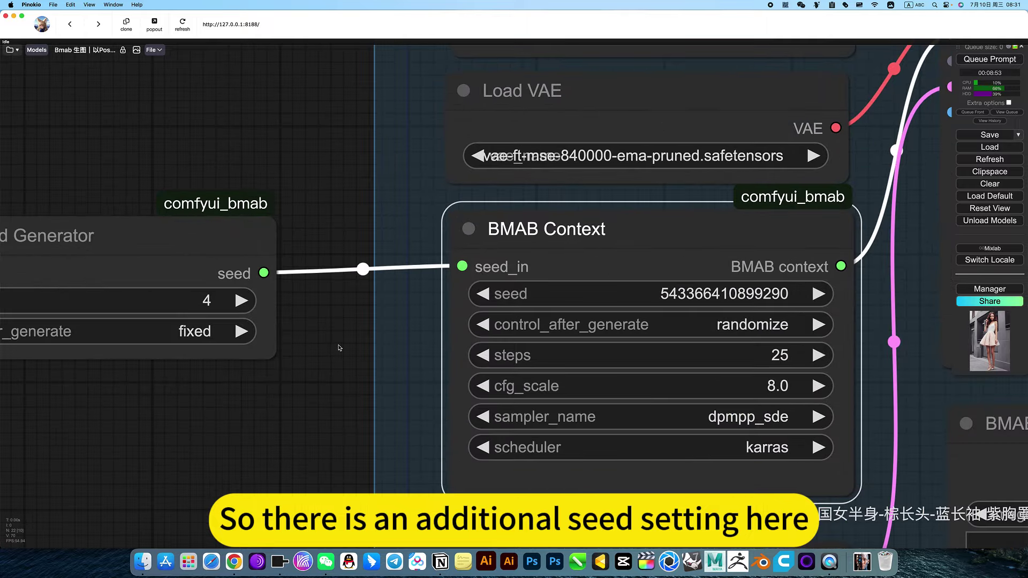
left_click_drag(339, 348, 680, 340)
scroll(679, 339, "down", 5)
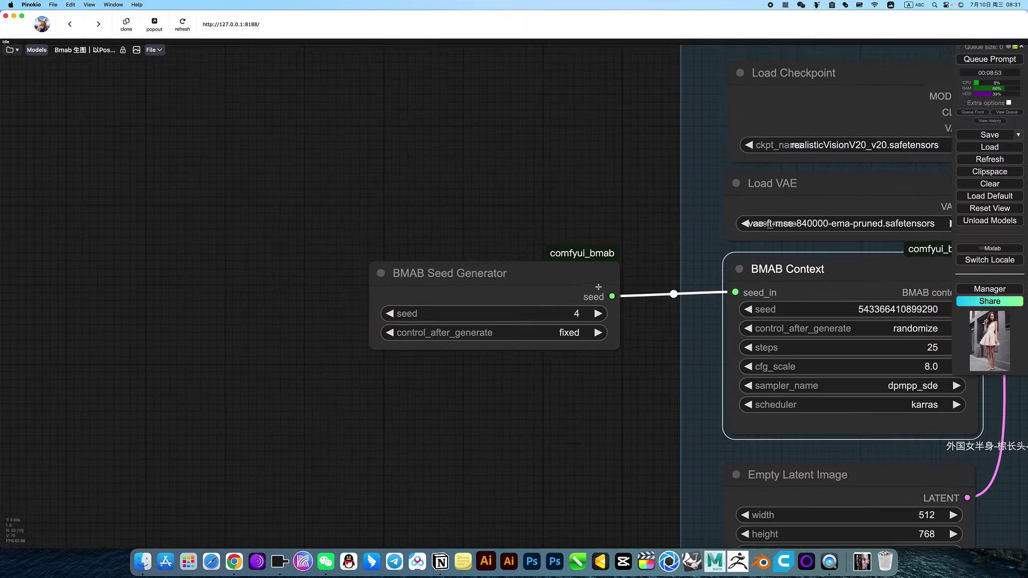
left_click(576, 334)
left_click(581, 370)
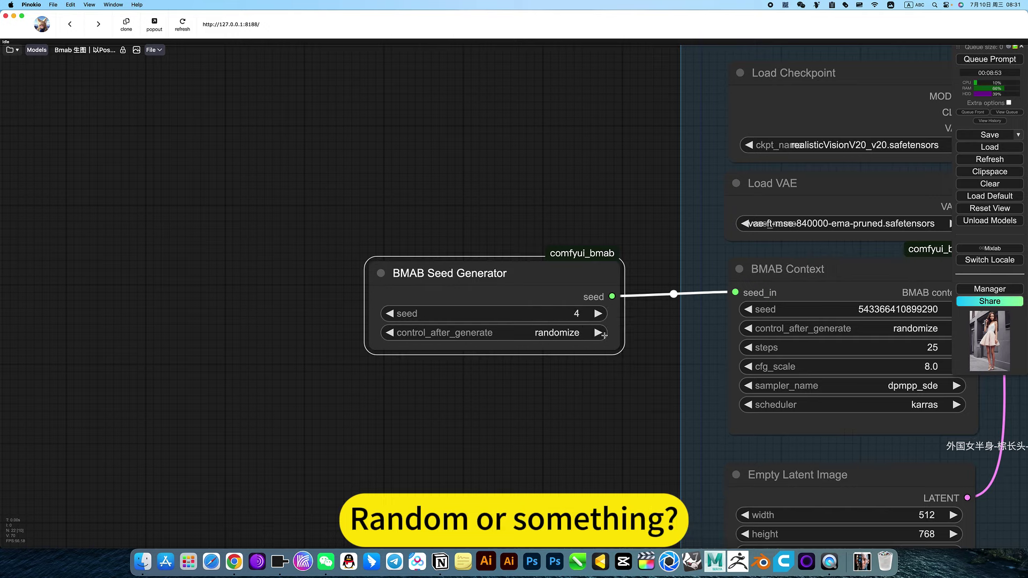
- Inspect BMAB Context's control_after_generate choices, leaving it on randomize
left_click_drag(601, 386, 493, 386)
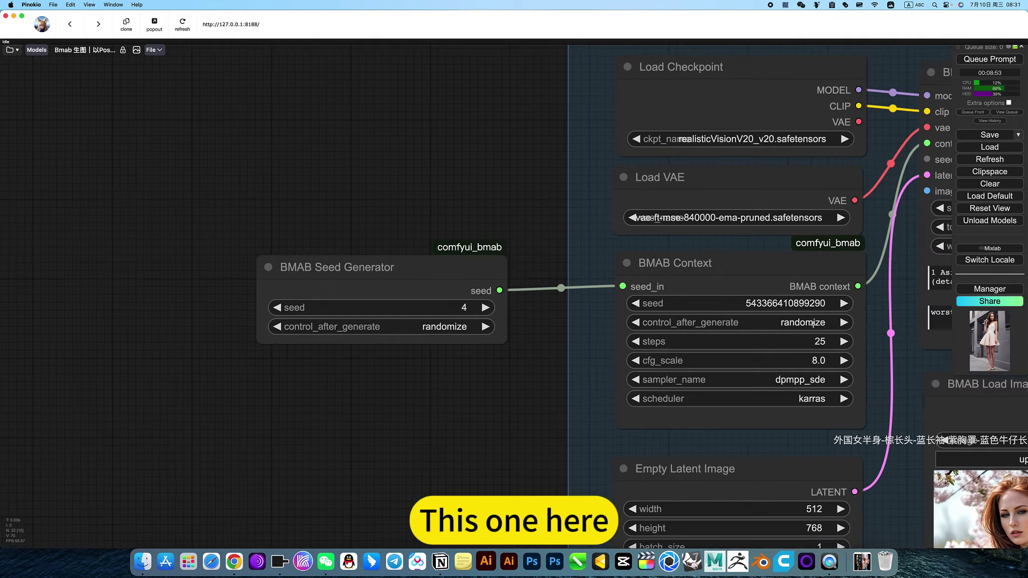
left_click(814, 324)
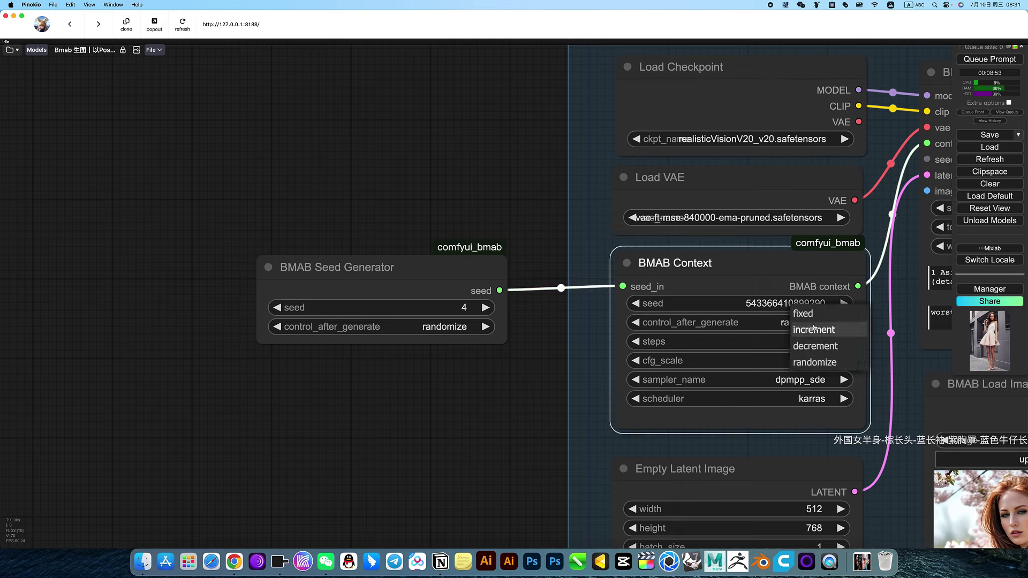
left_click(767, 303)
left_click(784, 323)
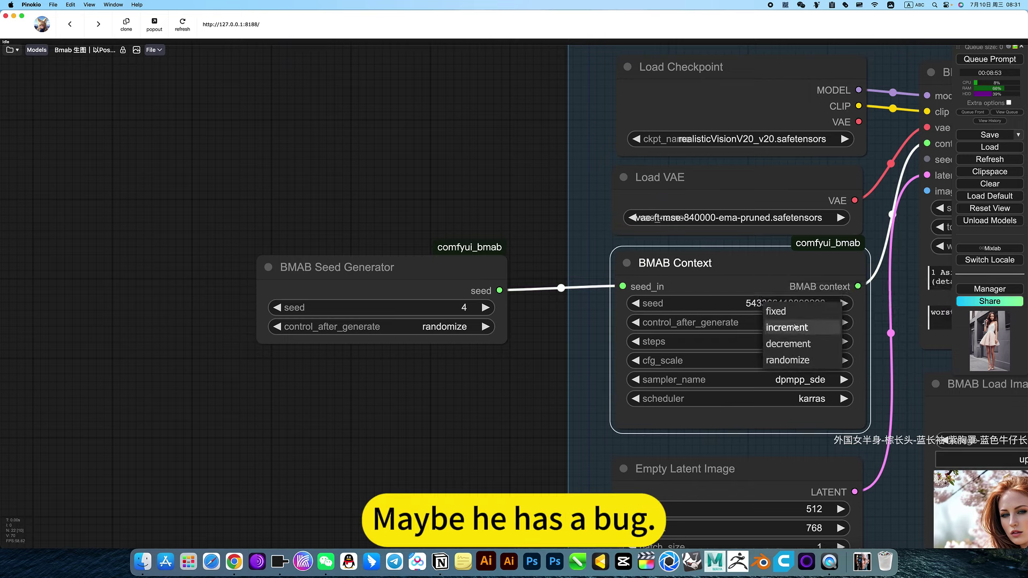
left_click(905, 313)
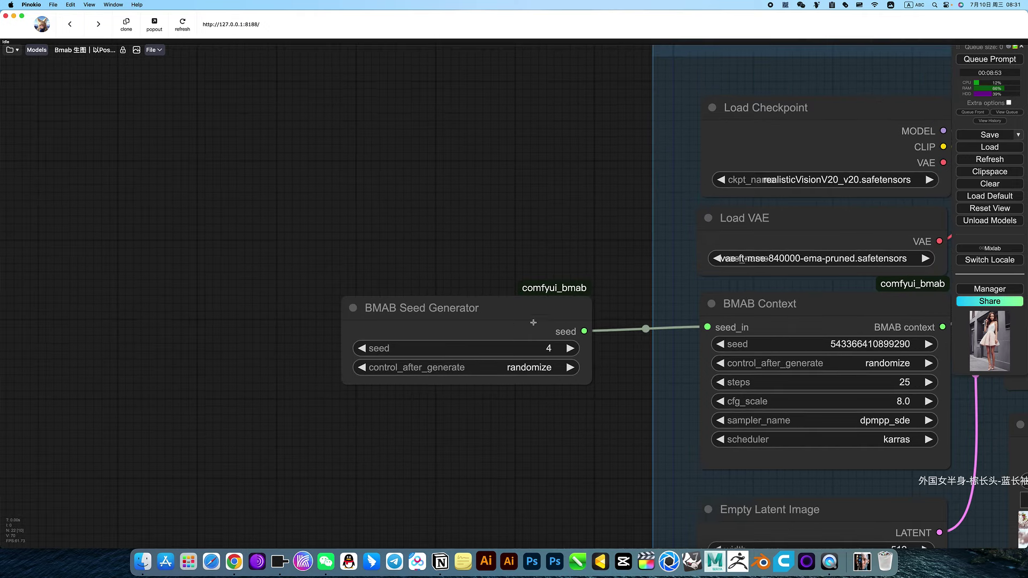
- Select the BMAB Seed Generator node and delete it
left_click(538, 316)
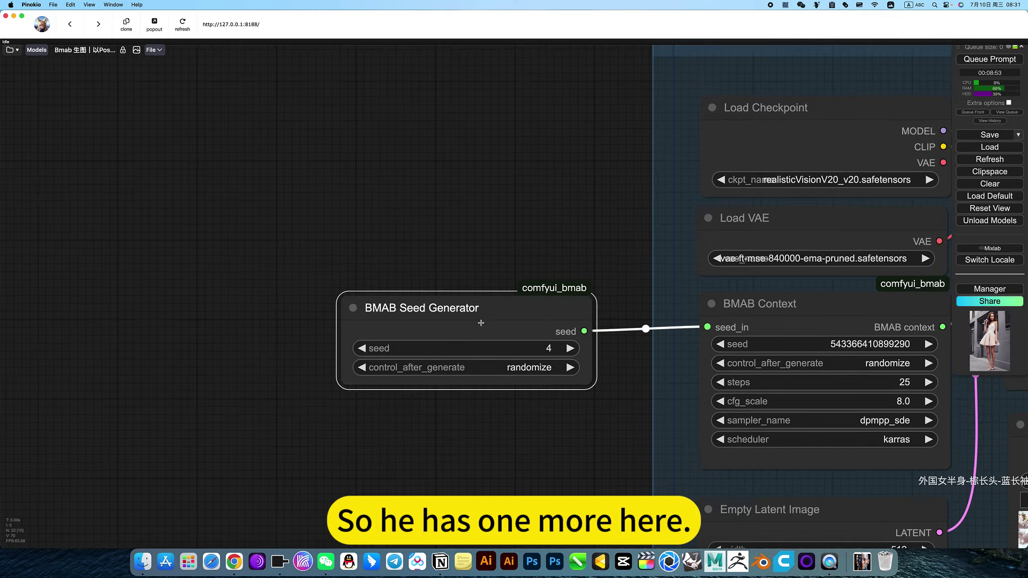
left_click_drag(513, 321, 557, 321)
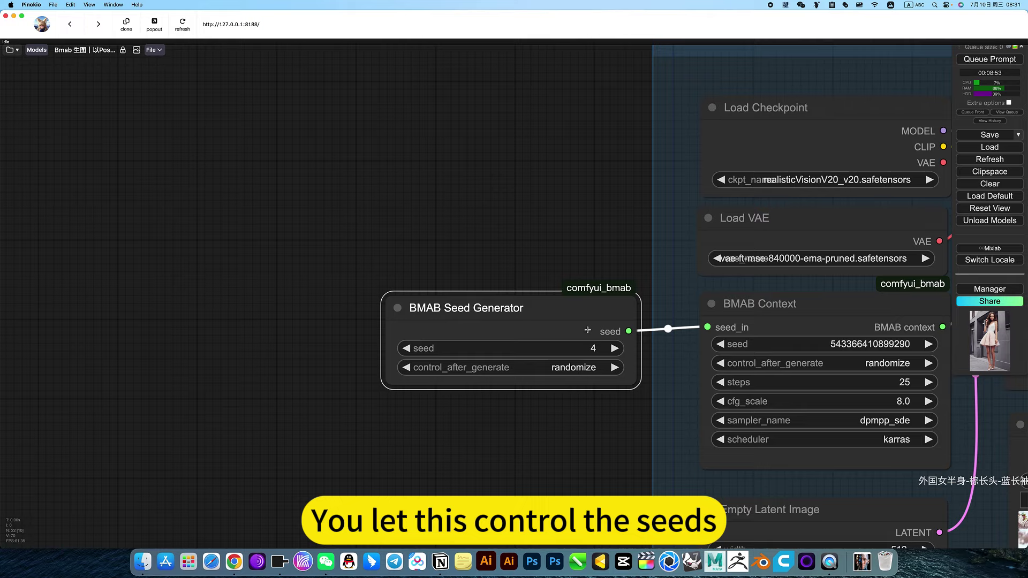
key("Delete")
scroll(588, 330, "down", 6)
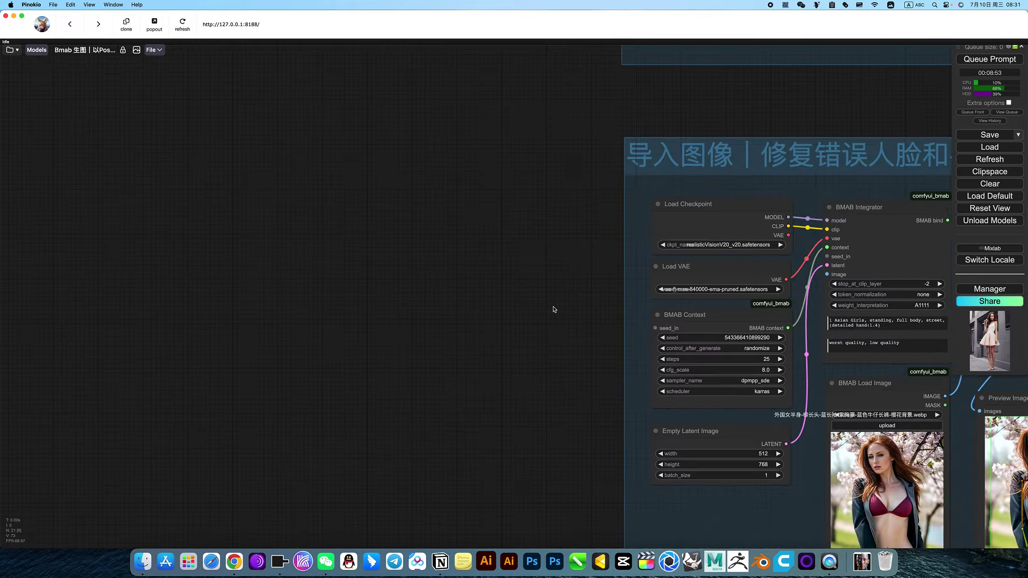
scroll(554, 310, "down", 5)
left_click_drag(448, 321, 306, 321)
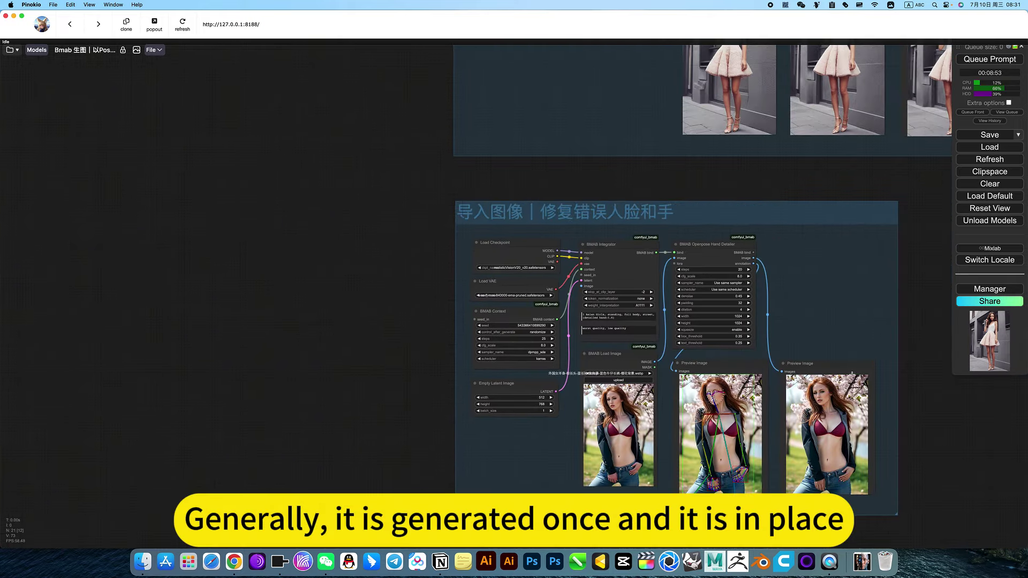
scroll(923, 320, "up", 10)
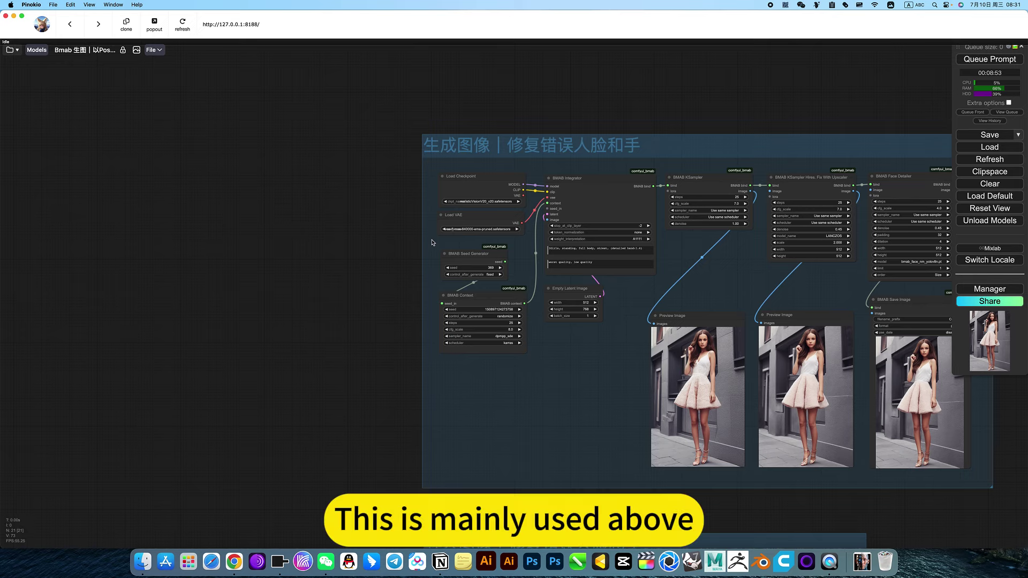
scroll(465, 251, "up", 6)
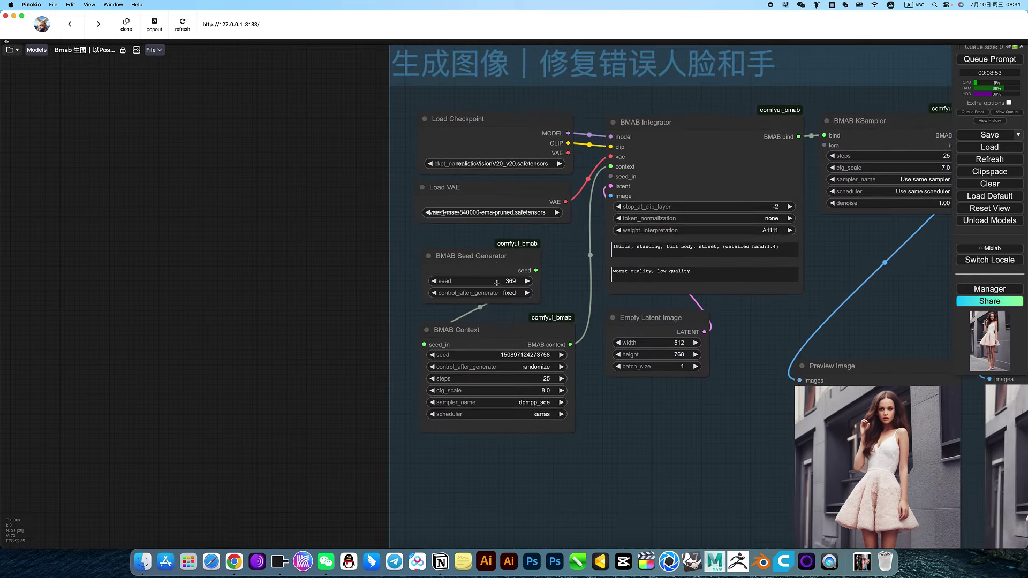
left_click(523, 279)
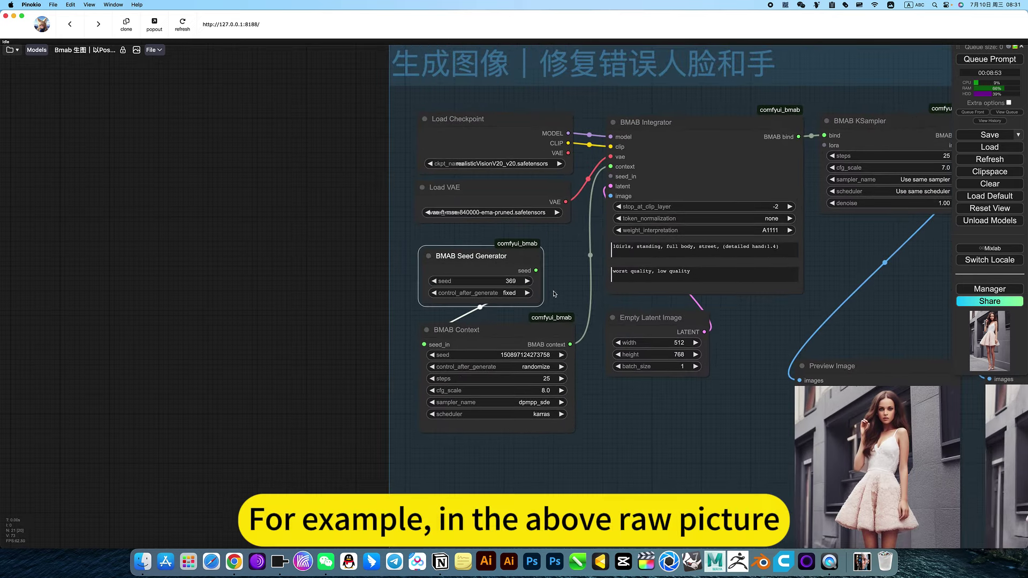
left_click_drag(747, 357, 646, 360)
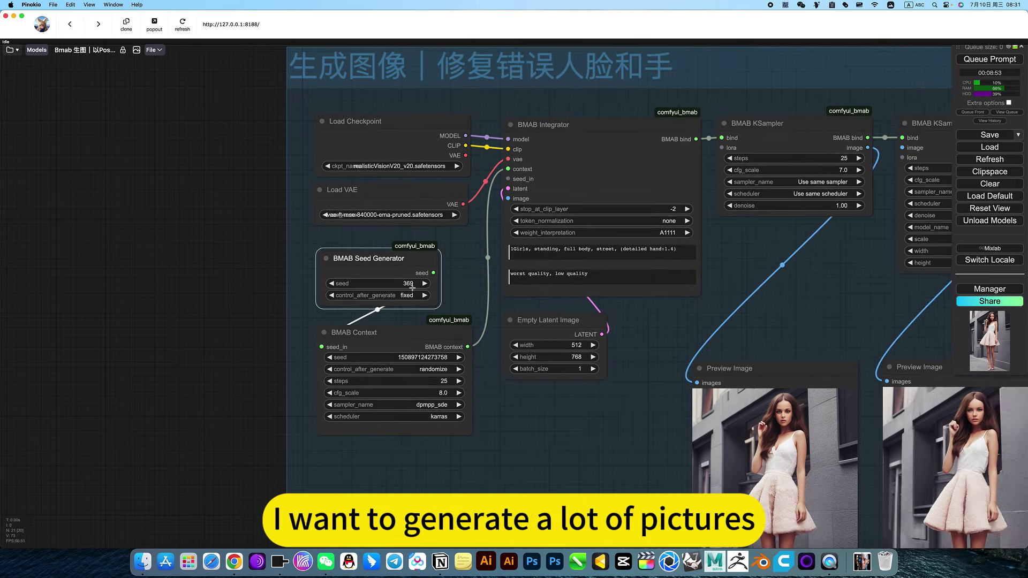
scroll(412, 288, "up", 6)
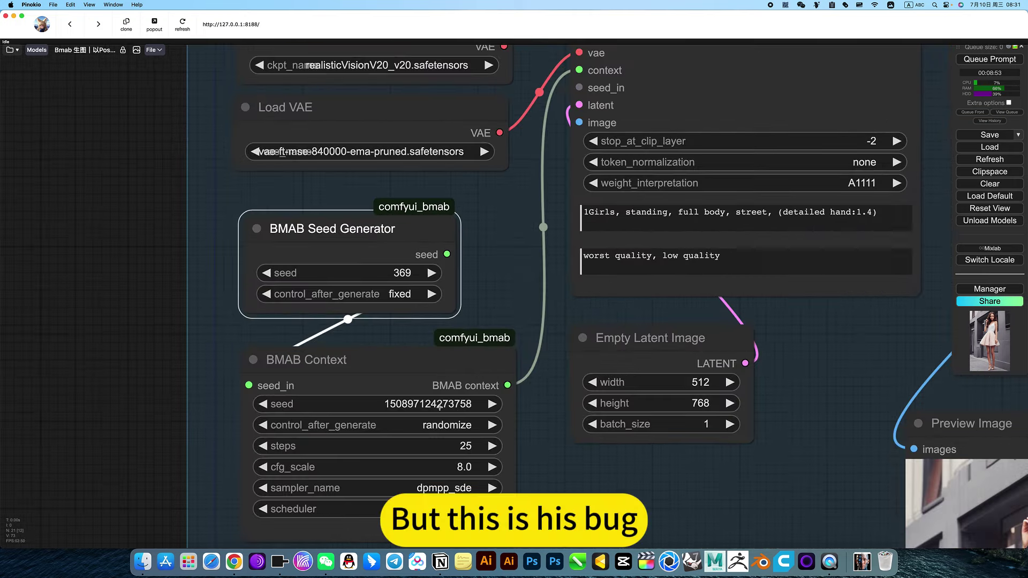
left_click(439, 407)
key("Return")
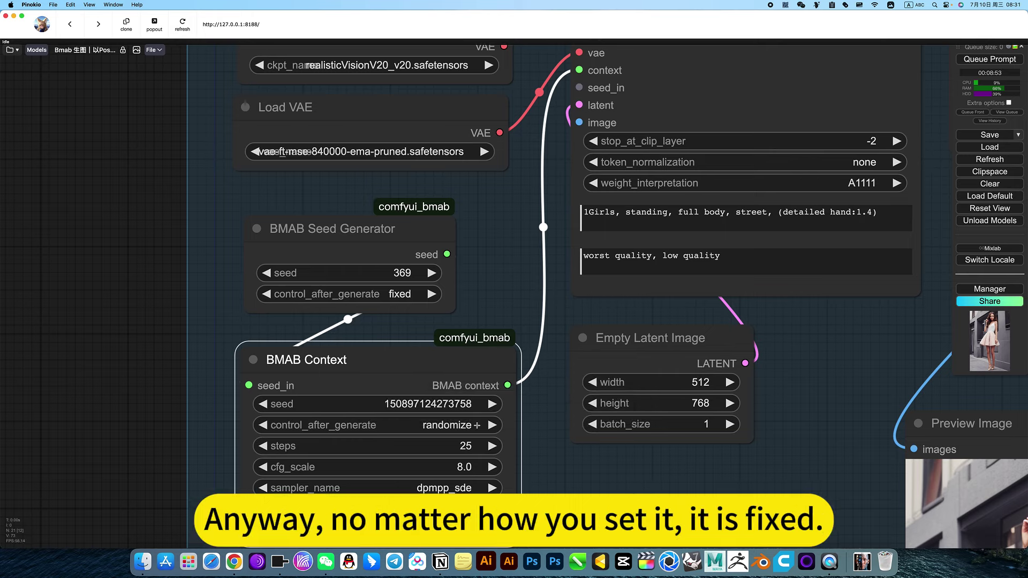
left_click(444, 428)
left_click(515, 433)
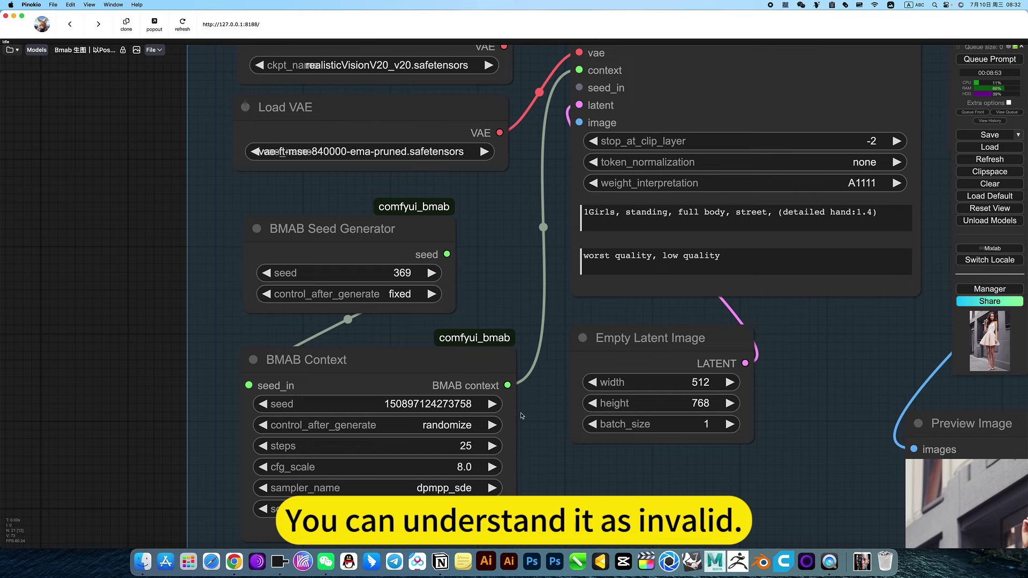
left_click_drag(250, 372, 287, 381)
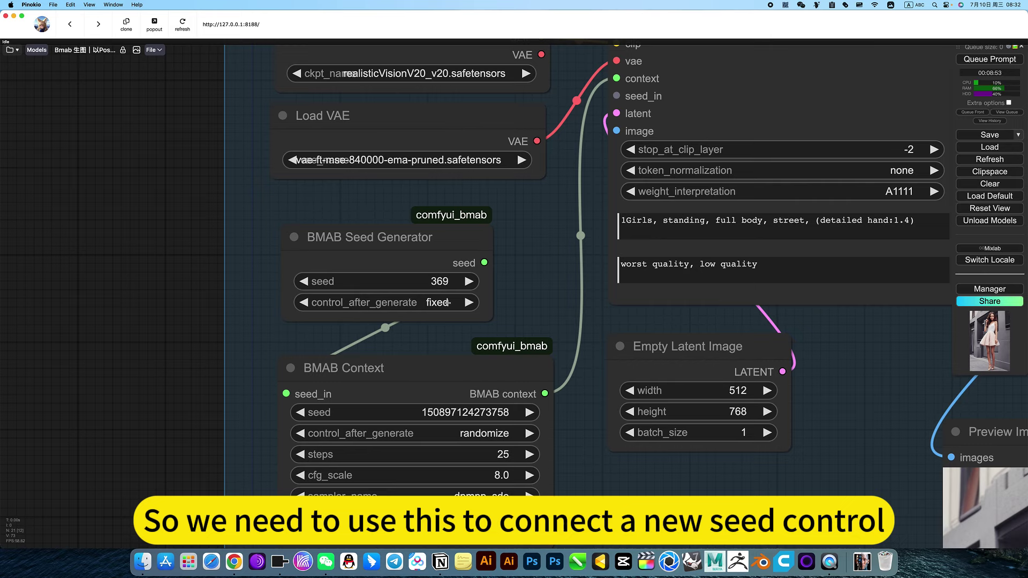
- Switch the BMAB Seed Generator's control_after_generate to randomize
left_click(450, 305)
left_click(450, 342)
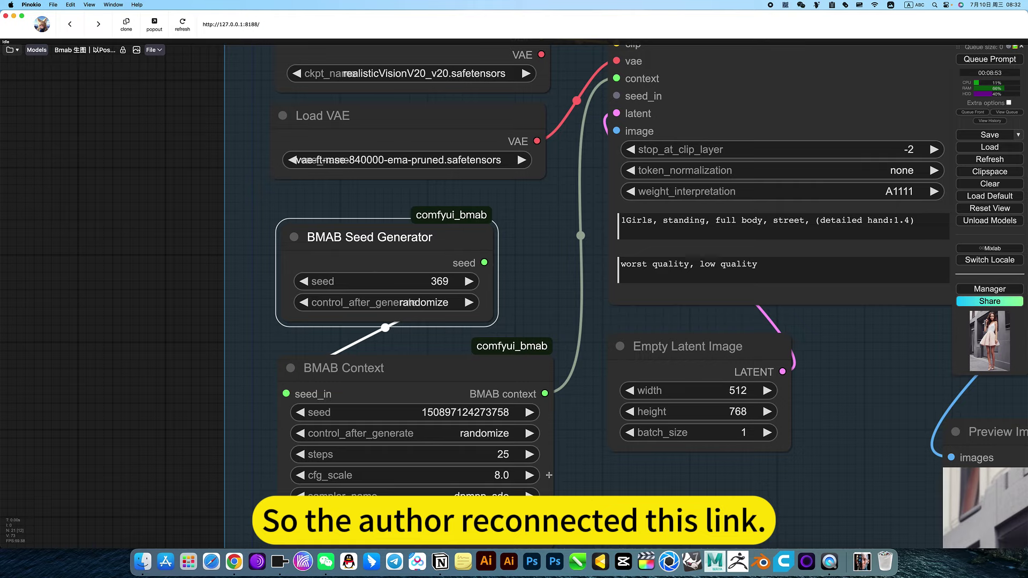
scroll(543, 455, "down", 4)
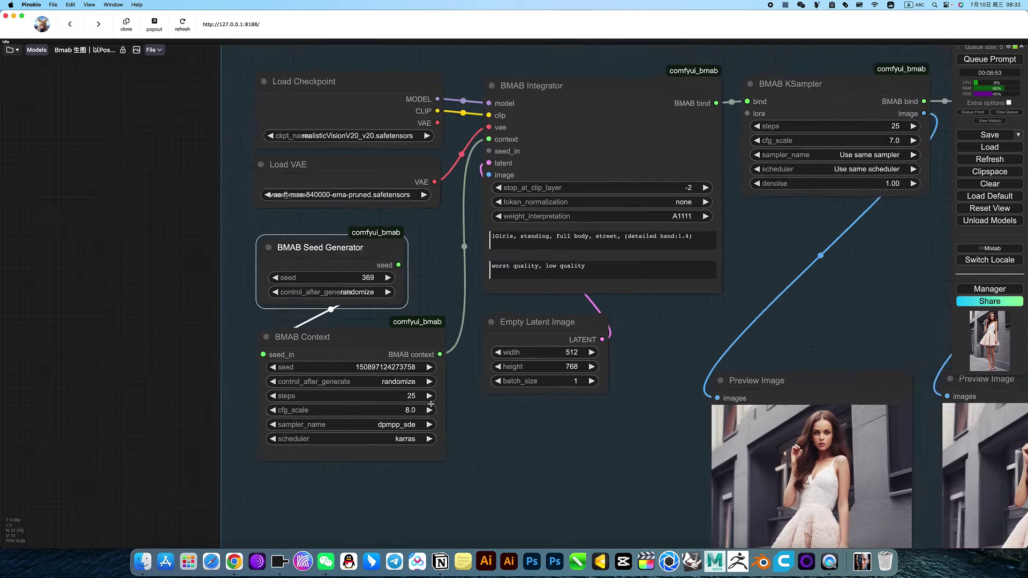
scroll(431, 404, "down", 2)
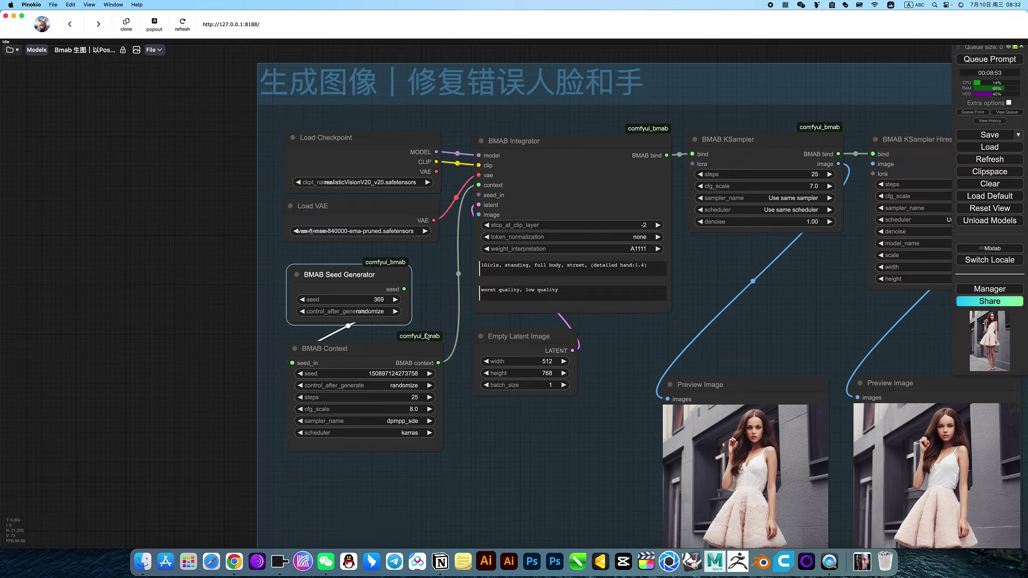
scroll(384, 337, "up", 1)
scroll(384, 337, "down", 1)
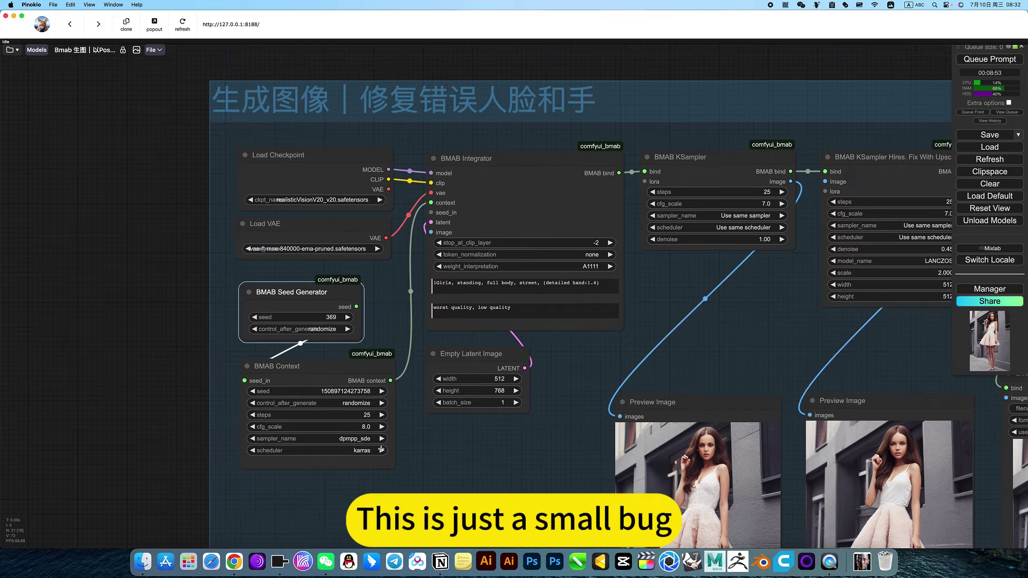
scroll(337, 429, "down", 3)
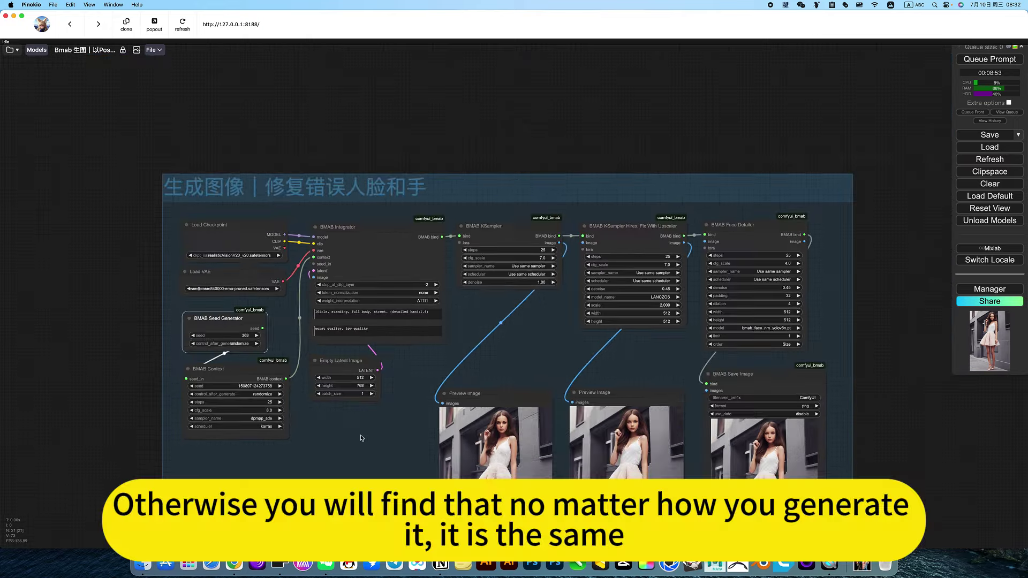
- Zoom and pan around to review the whole face-and-hand repair group, then bring up the window switcher
left_click_drag(300, 430, 231, 419)
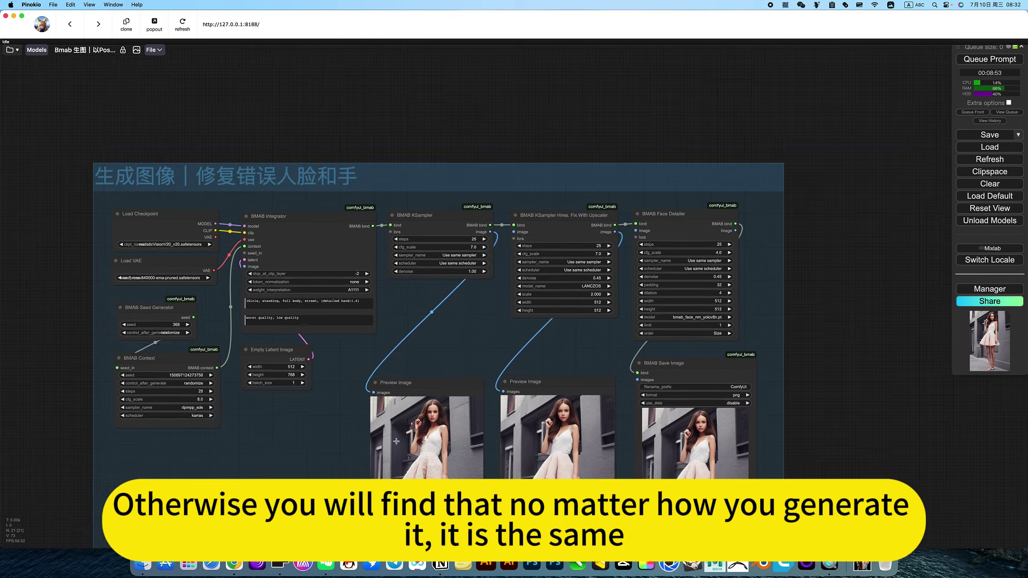
scroll(404, 423, "up", 5)
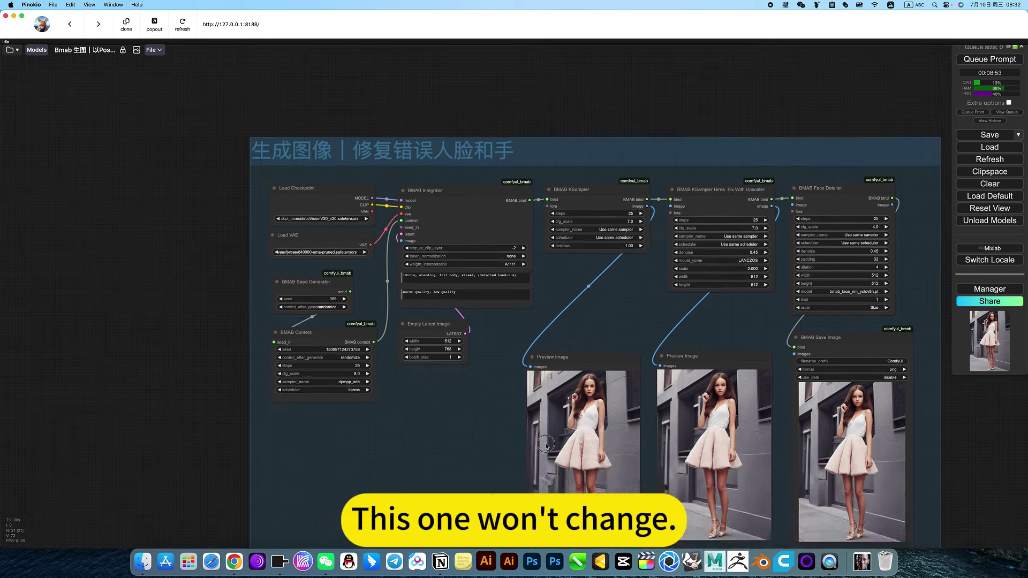
scroll(412, 436, "up", 10)
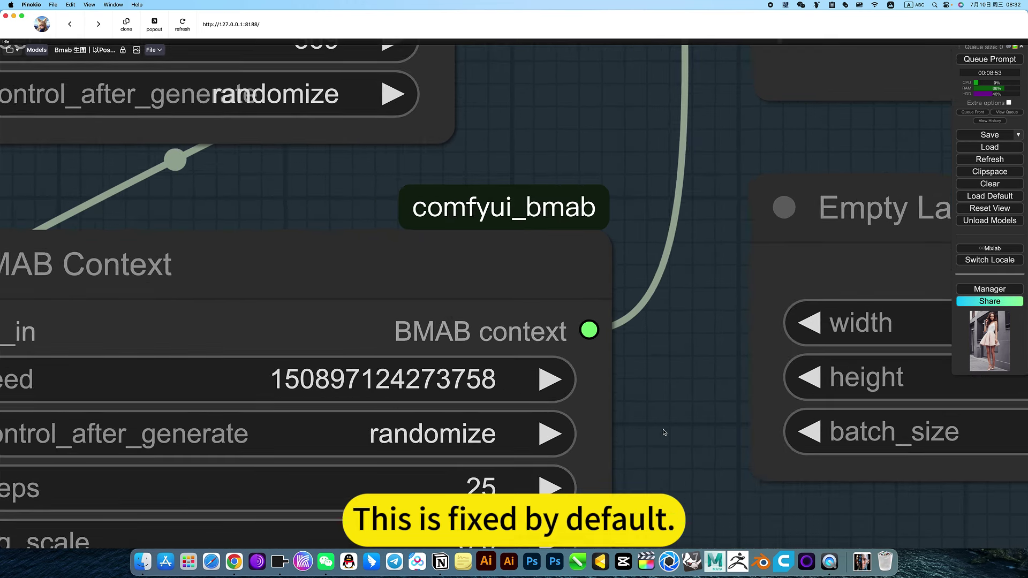
scroll(649, 420, "down", 5)
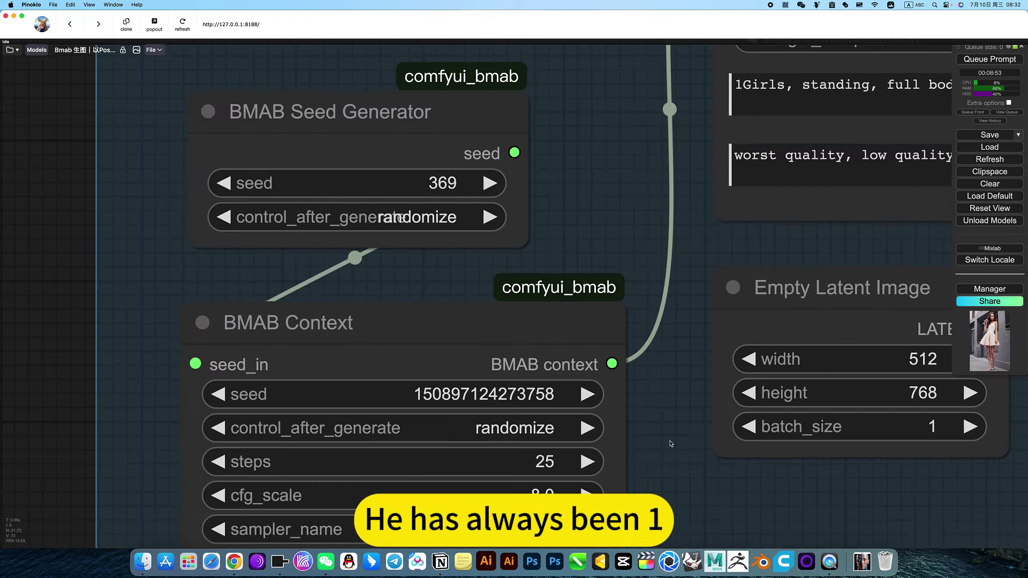
left_click_drag(249, 266, 201, 334)
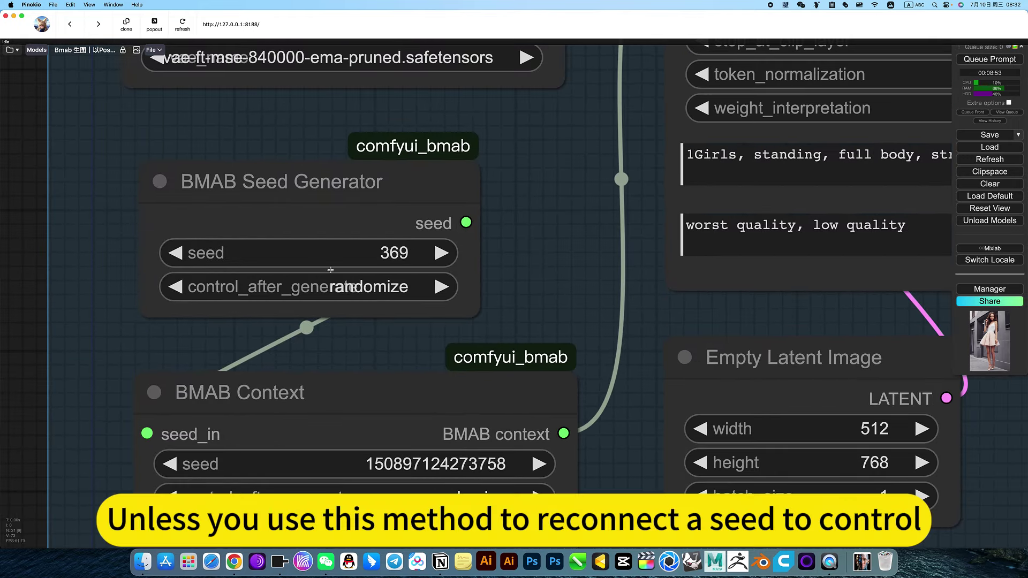
scroll(542, 316, "down", 5)
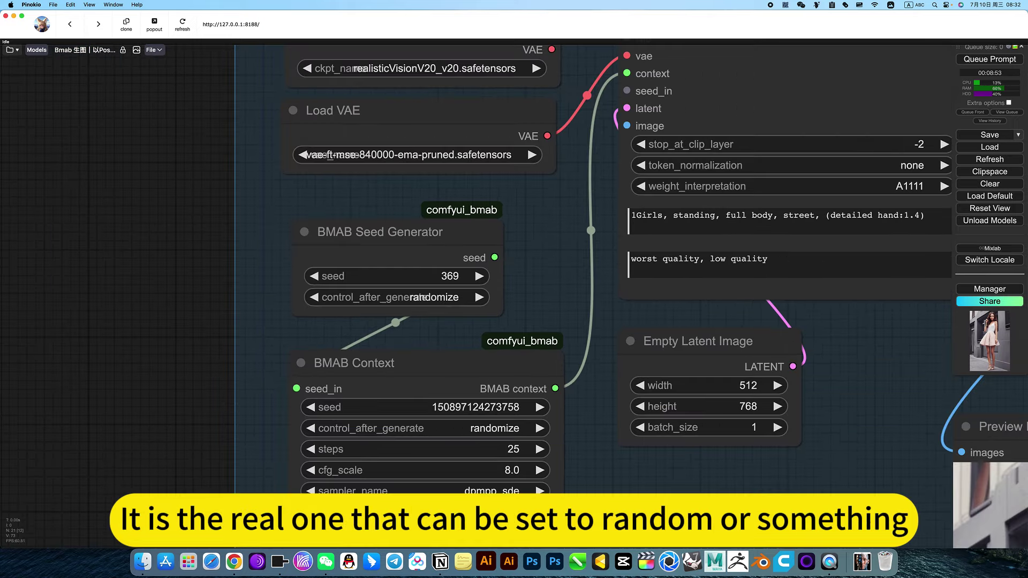
scroll(506, 379, "down", 10)
left_click_drag(782, 477, 471, 348)
scroll(507, 379, "down", 3)
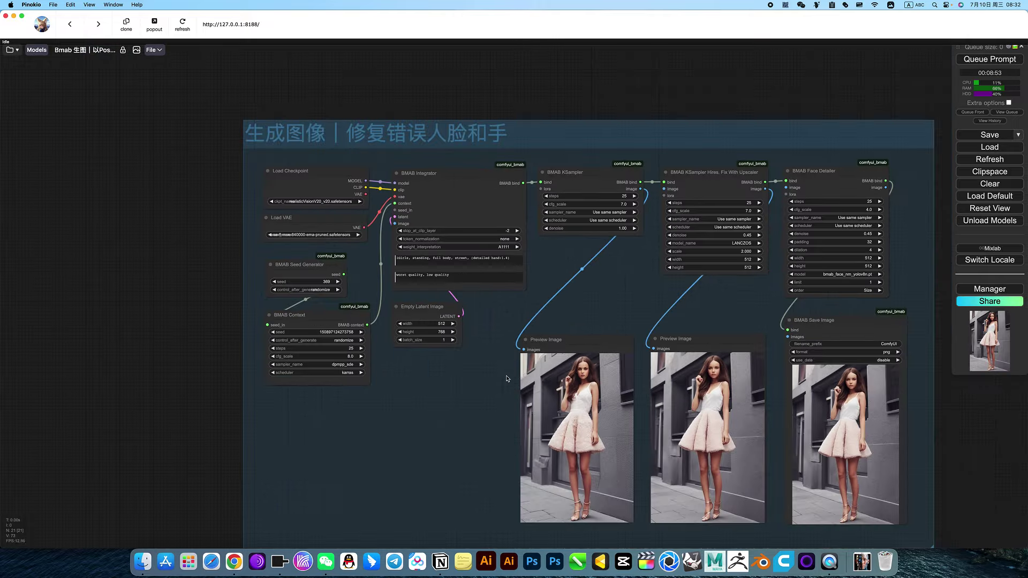
key("ctrl+Up")
- In the ComfyUI 教程 Notion tab, collapse the 下载设置 toggle and jump to the numbered workflow list
left_click(411, 264)
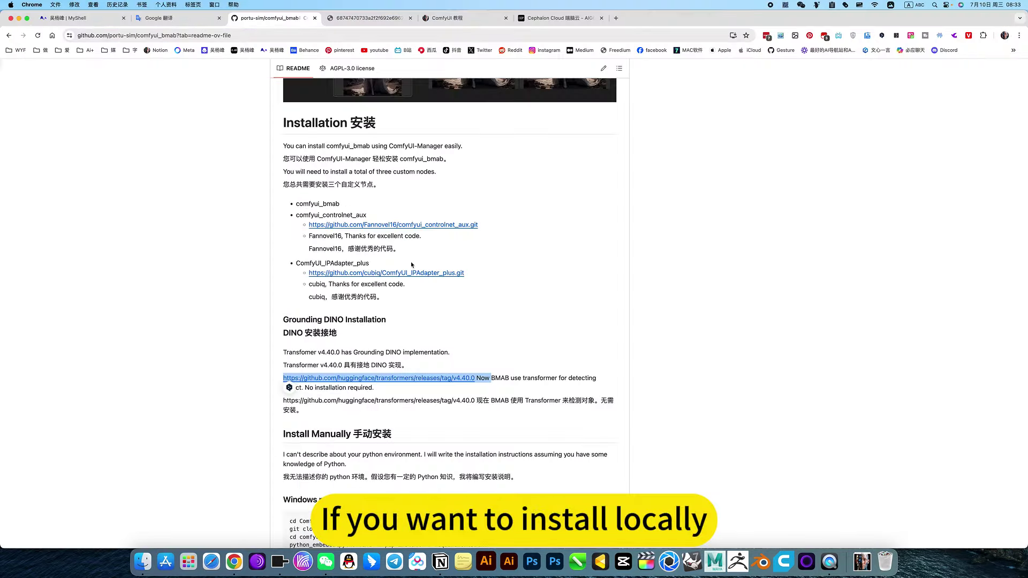
left_click(450, 19)
left_click(78, 404)
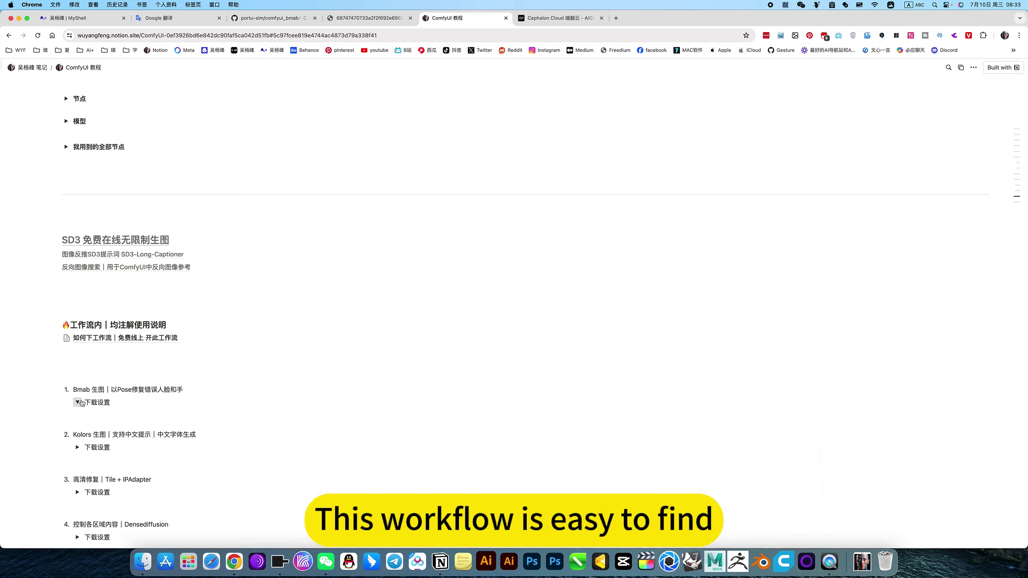
scroll(10, 298, "up", 15)
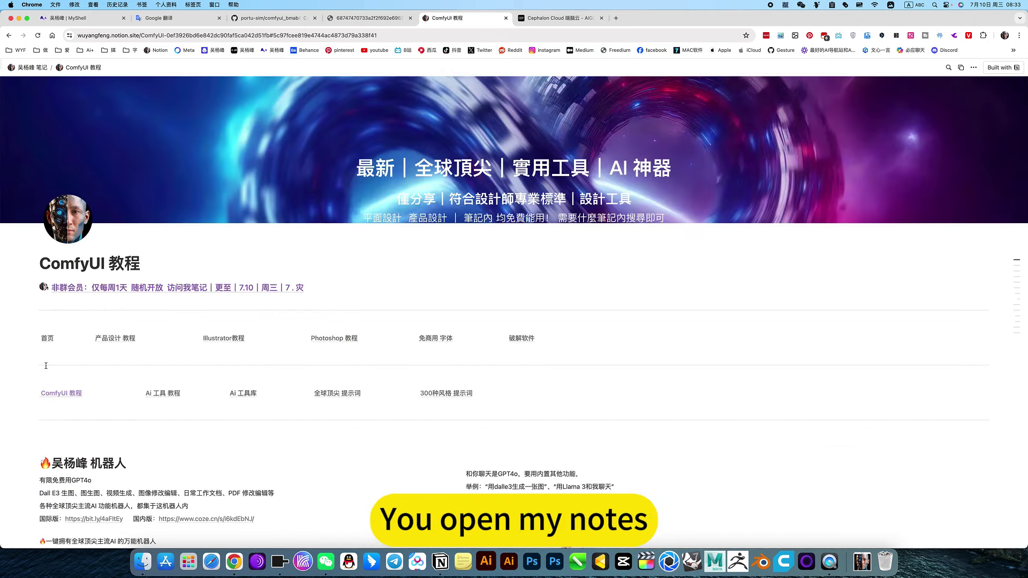
left_click(60, 396)
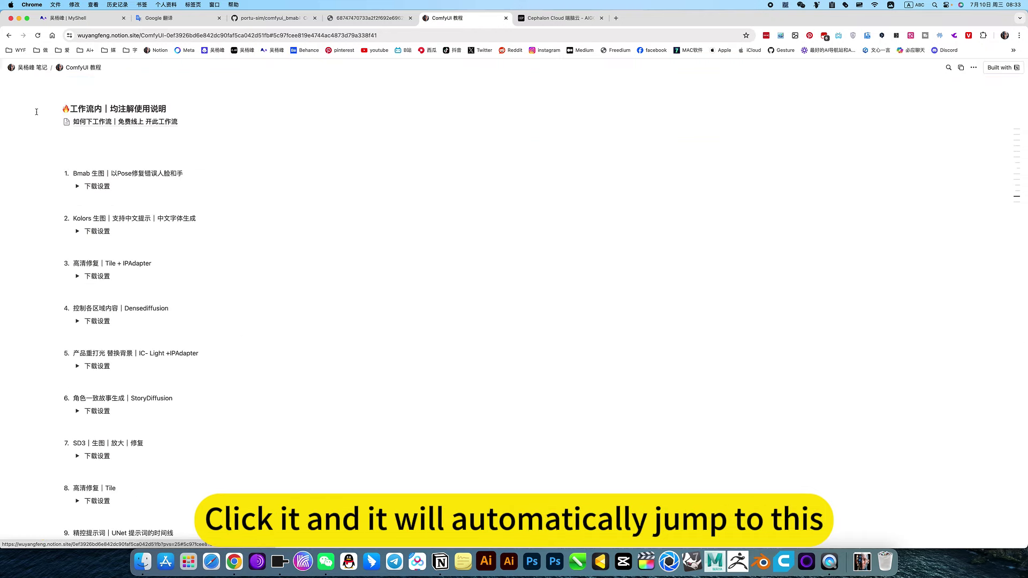
scroll(75, 182, "up", 5)
scroll(86, 176, "down", 3)
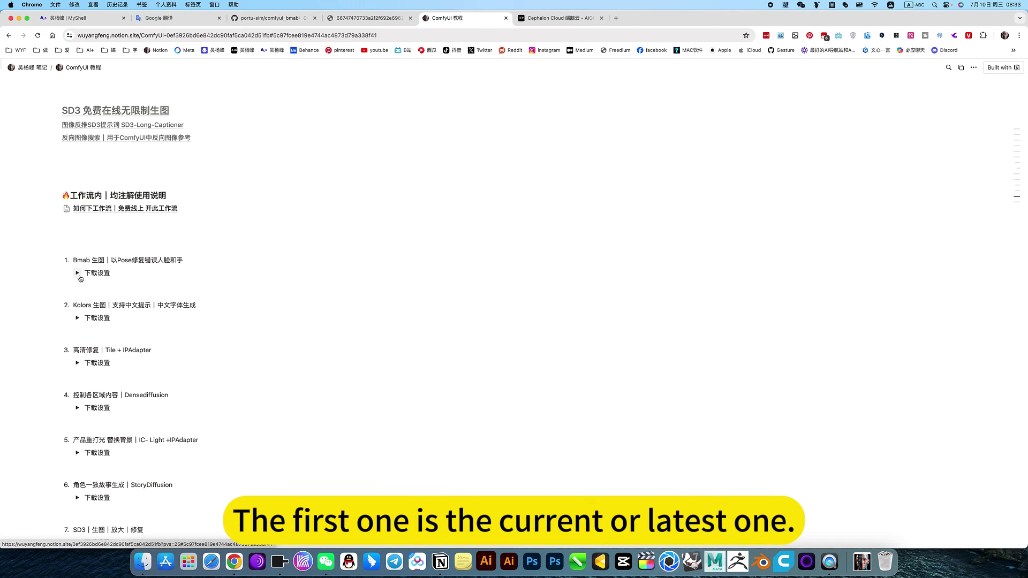
left_click(78, 273)
scroll(736, 150, "down", 5)
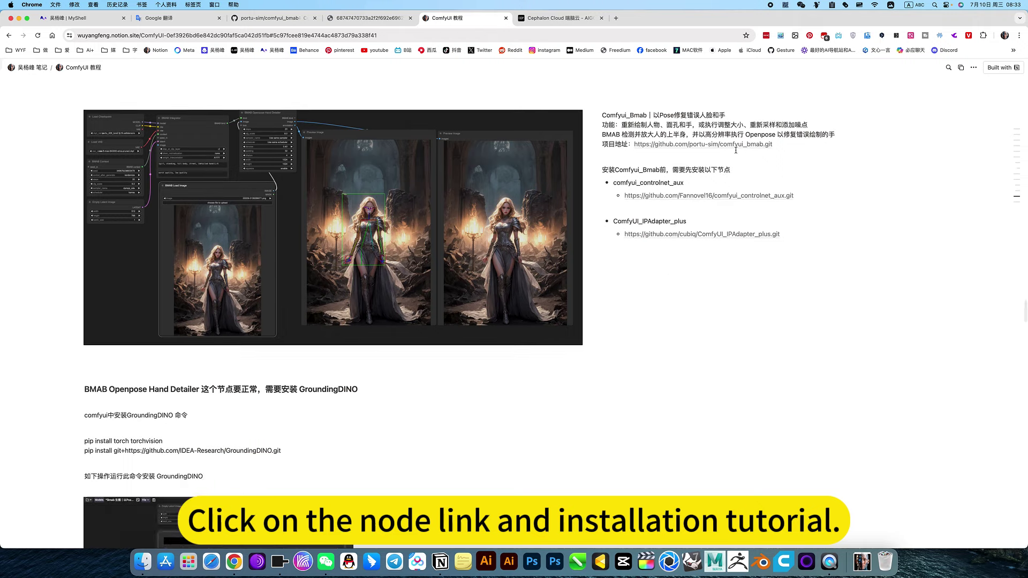
scroll(610, 280, "down", 5)
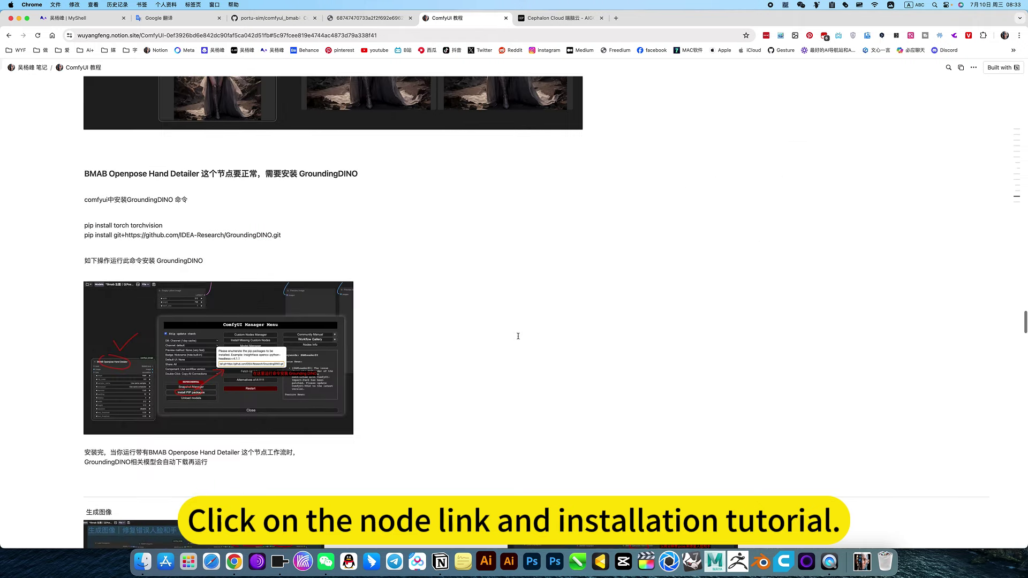
scroll(518, 336, "down", 5)
scroll(392, 344, "down", 3)
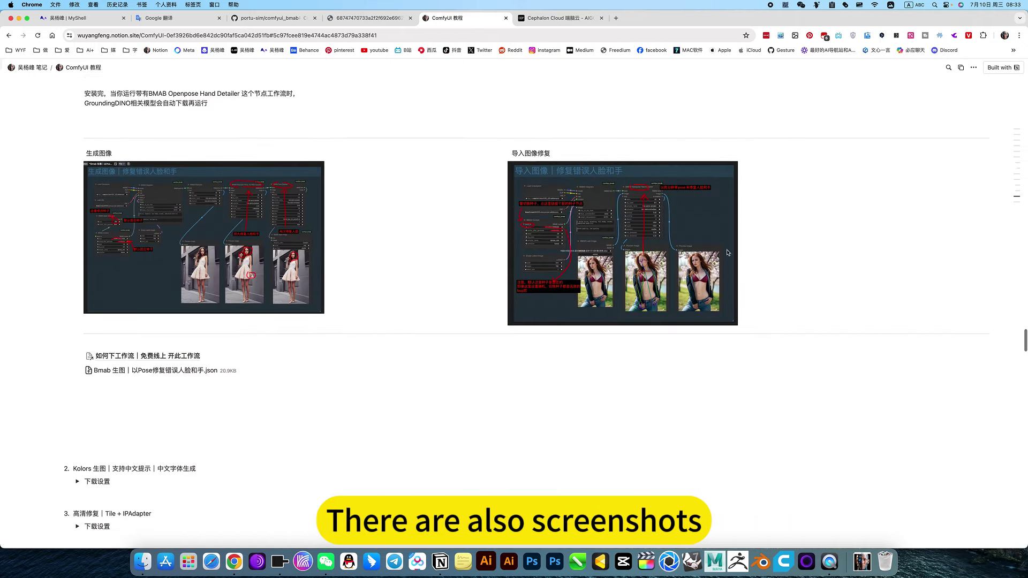
scroll(224, 342, "up", 20)
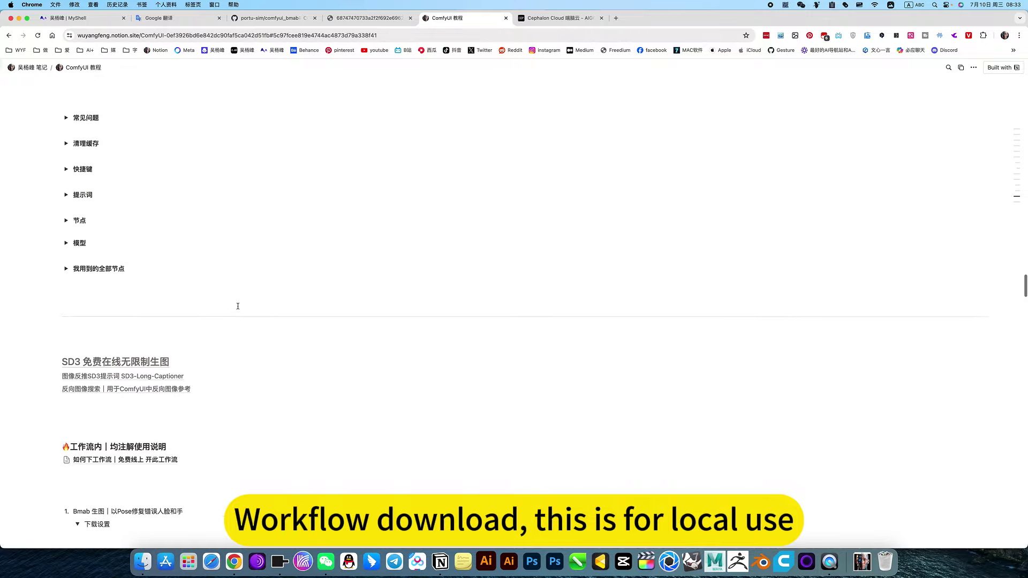
scroll(236, 302, "down", 3)
left_click(78, 417)
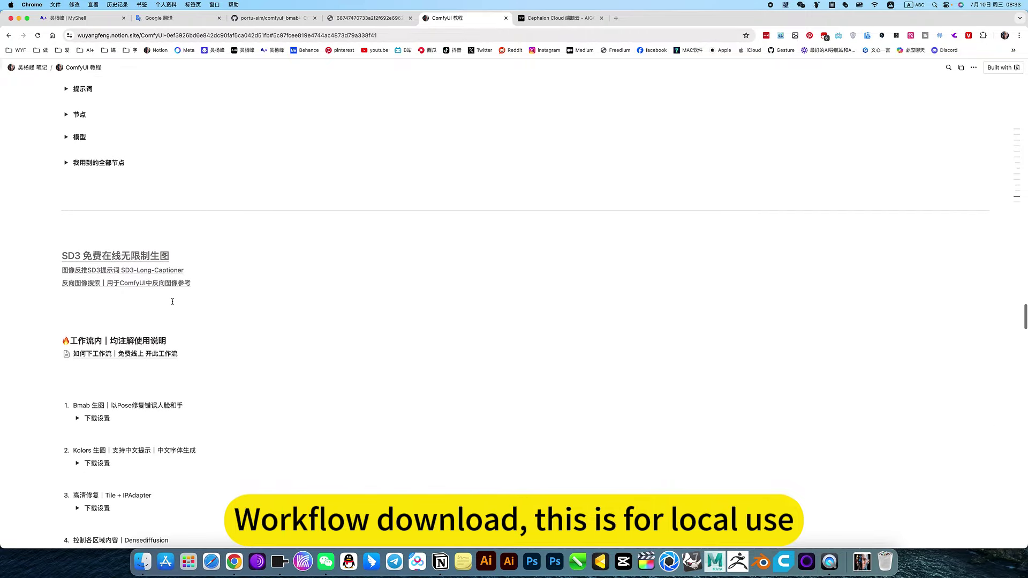
scroll(171, 298, "up", 3)
left_click(66, 260)
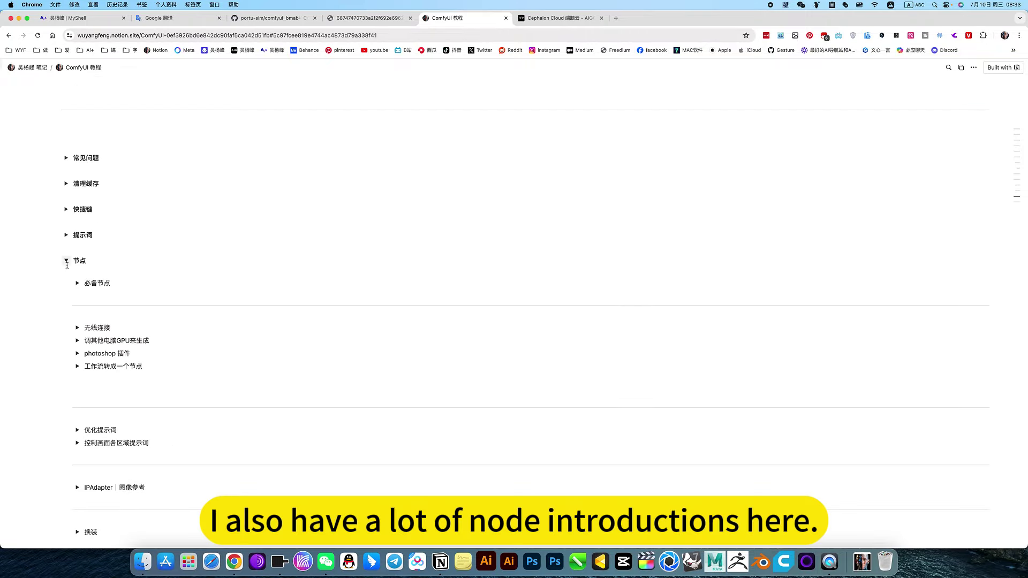
scroll(89, 369, "down", 3)
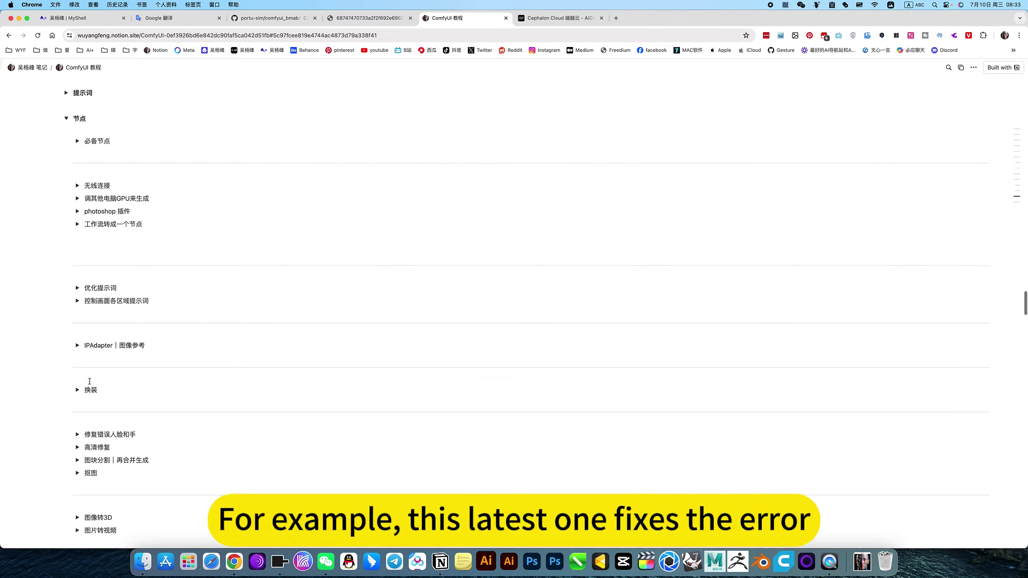
scroll(107, 370, "down", 1)
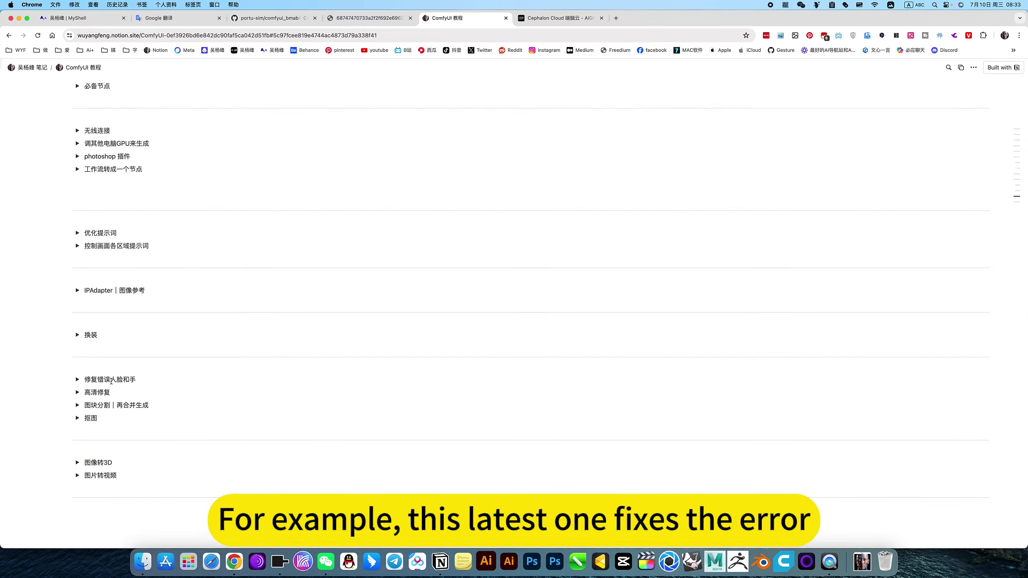
left_click(77, 380)
scroll(114, 328, "down", 2)
left_click(99, 328)
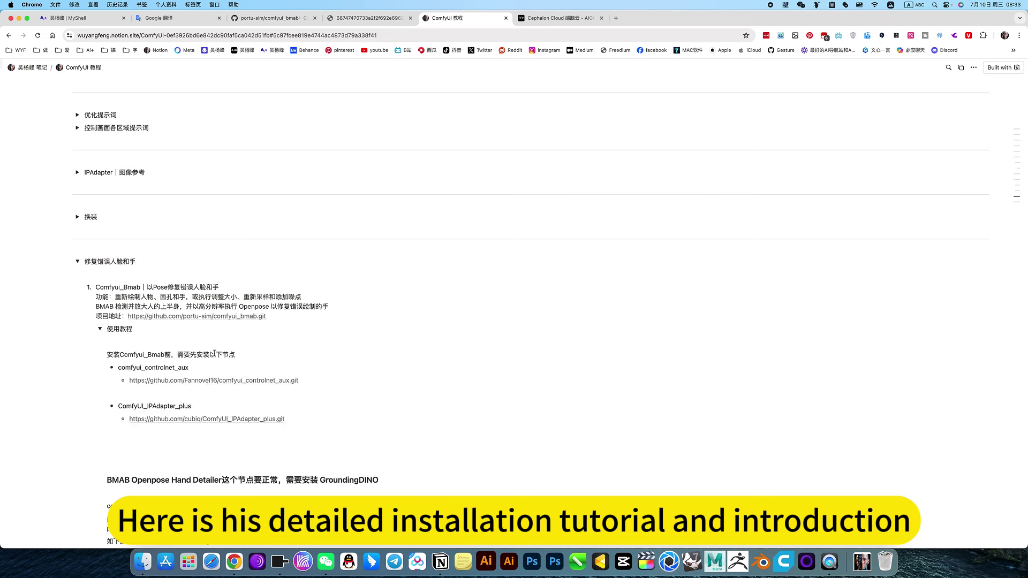
scroll(100, 329, "down", 5)
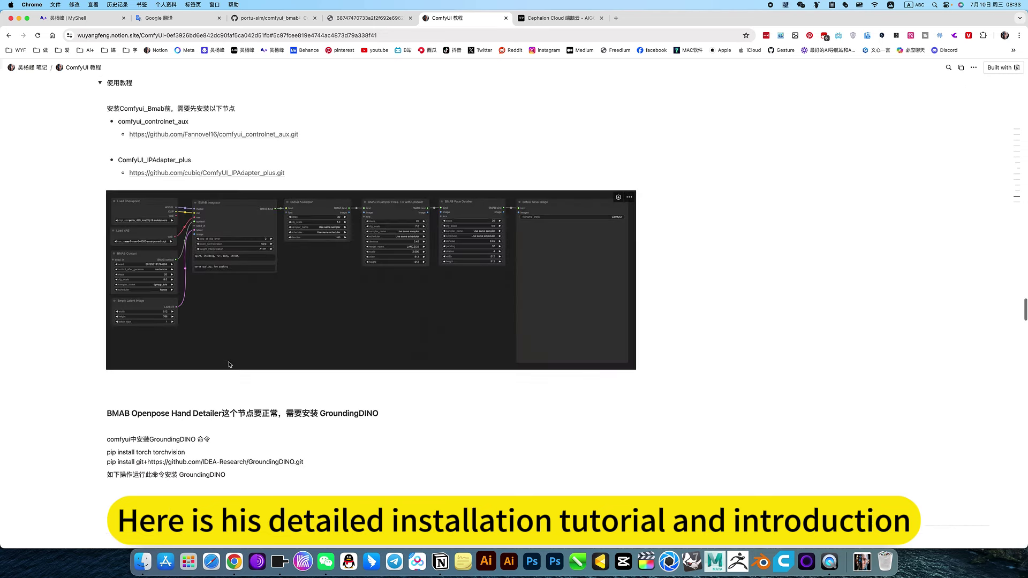
scroll(220, 257, "down", 5)
scroll(186, 241, "up", 2)
scroll(186, 241, "up", 15)
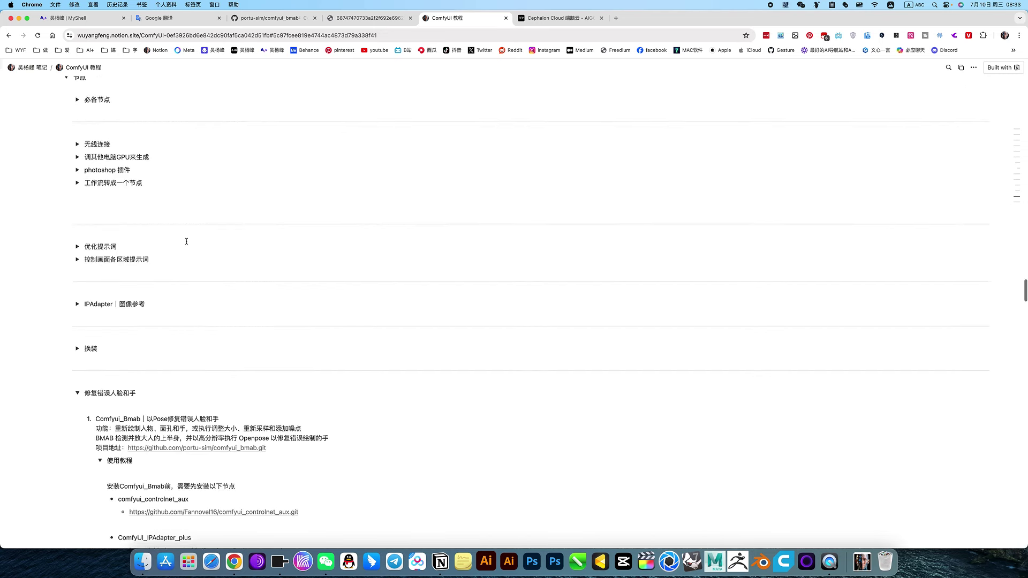
left_click(77, 459)
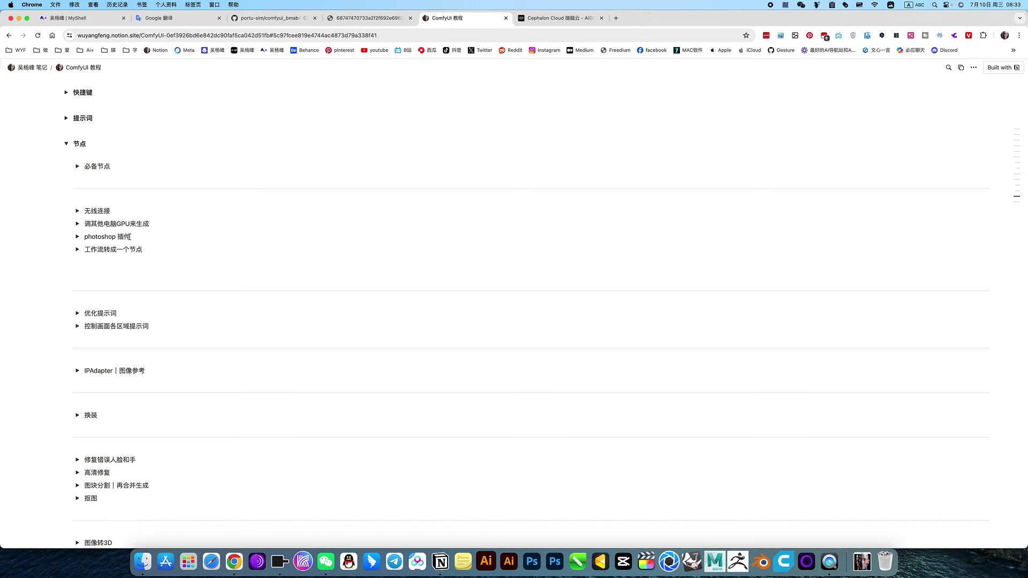
scroll(115, 252, "down", 4)
scroll(85, 204, "up", 3)
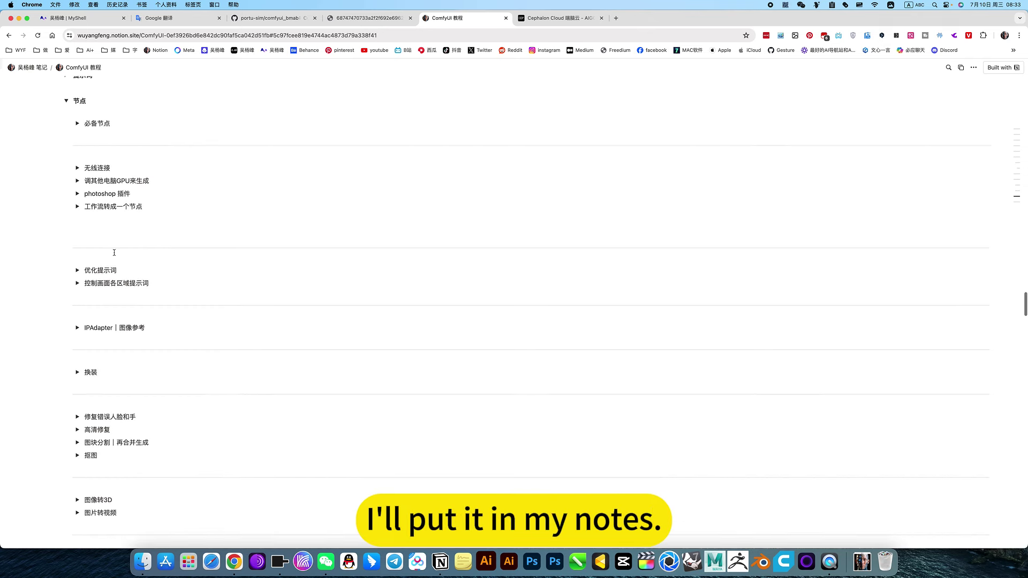
left_click(66, 109)
scroll(66, 109, "up", 2)
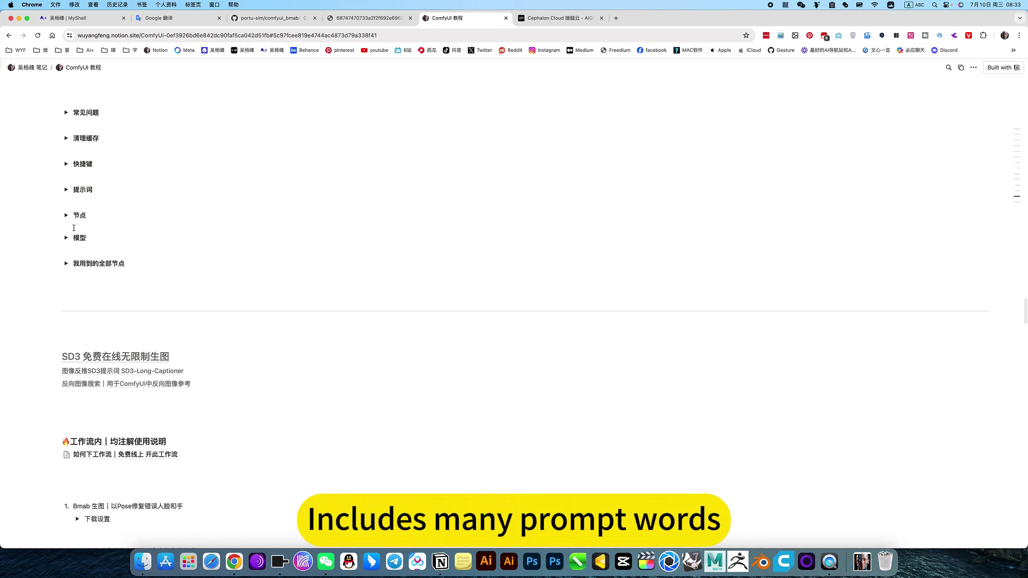
left_click(66, 191)
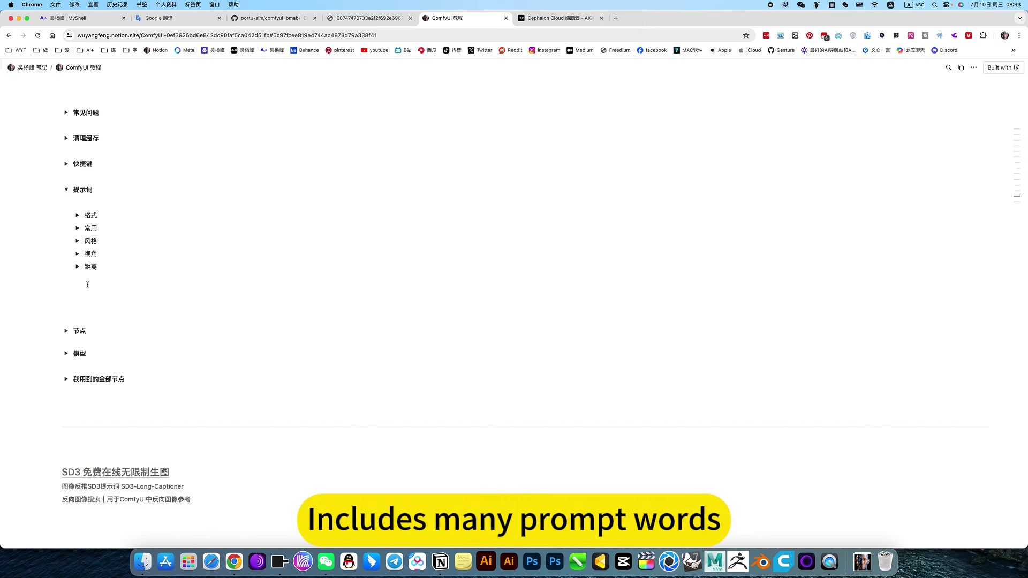
left_click(78, 268)
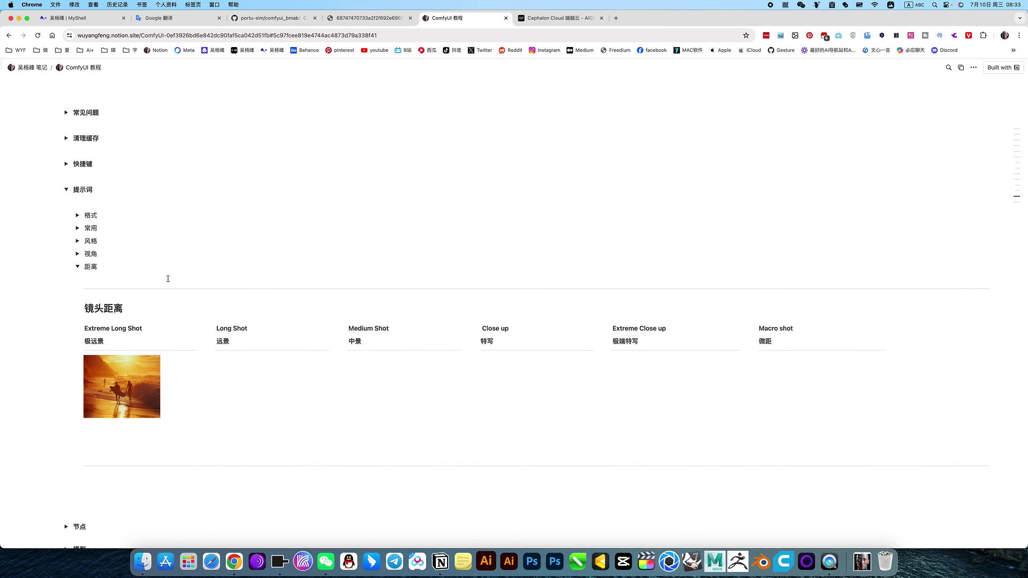
left_click(77, 254)
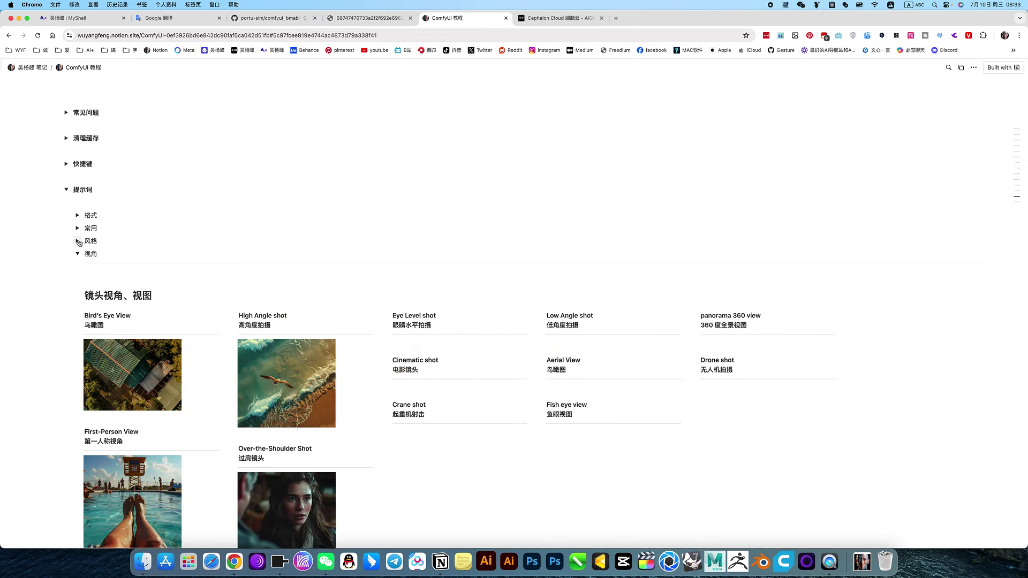
left_click(79, 243)
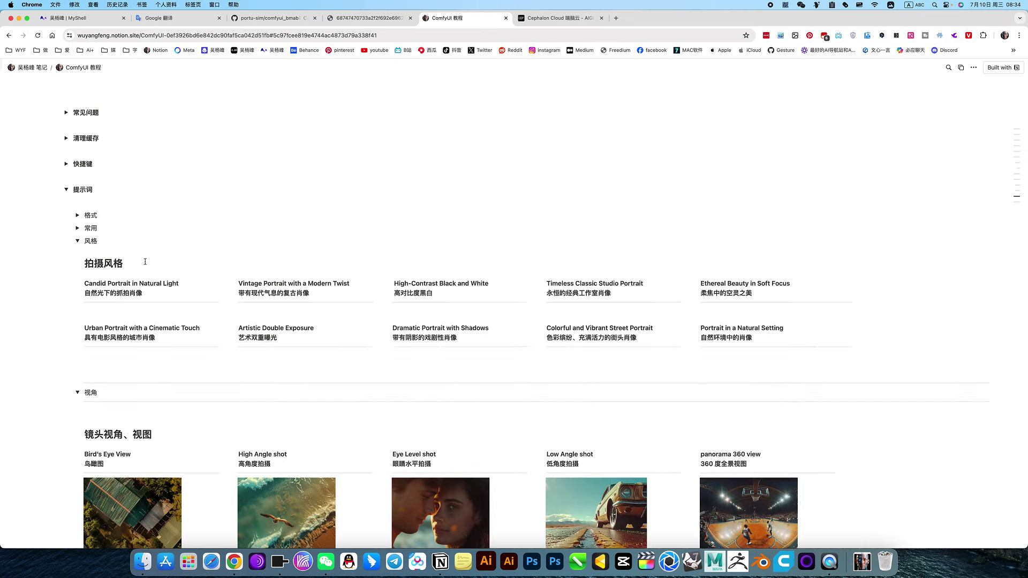
left_click(78, 228)
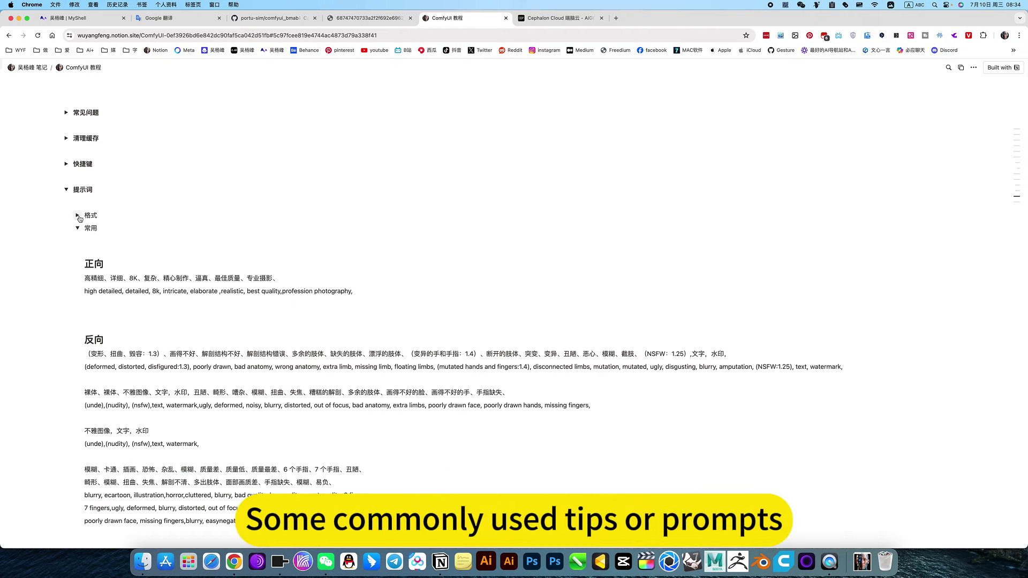
left_click(79, 216)
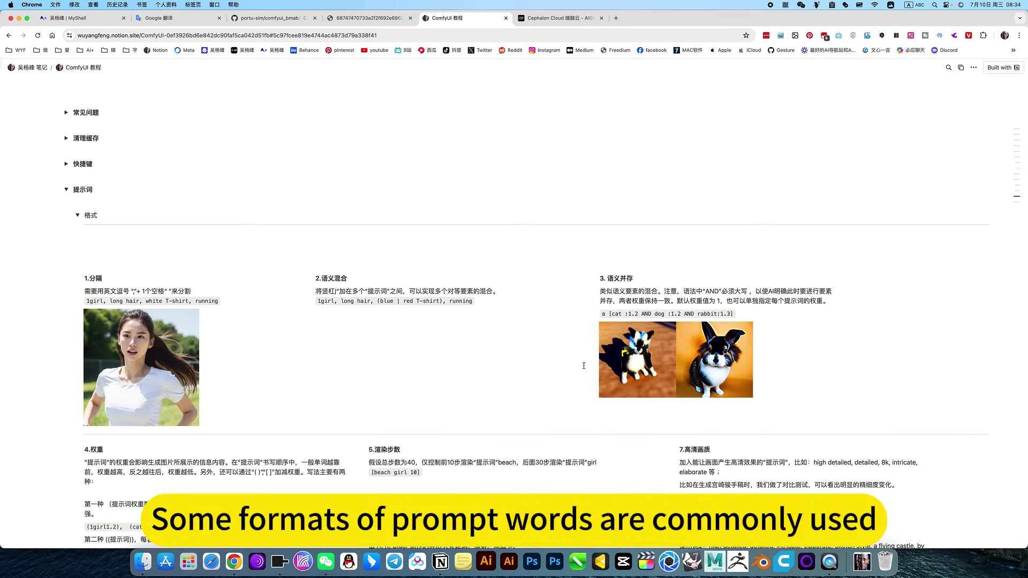
left_click(78, 215)
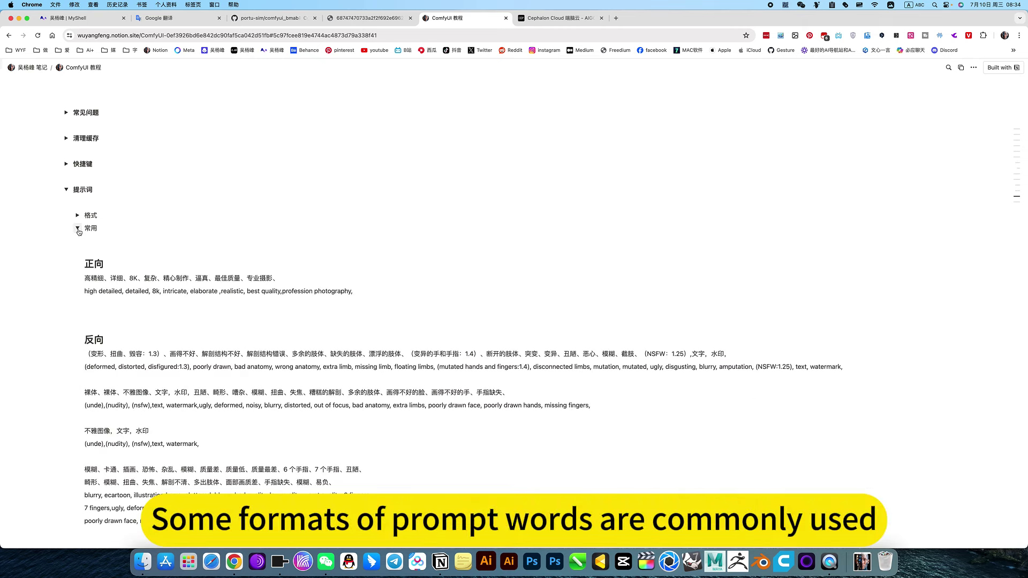
left_click(78, 228)
left_click(78, 240)
left_click(78, 254)
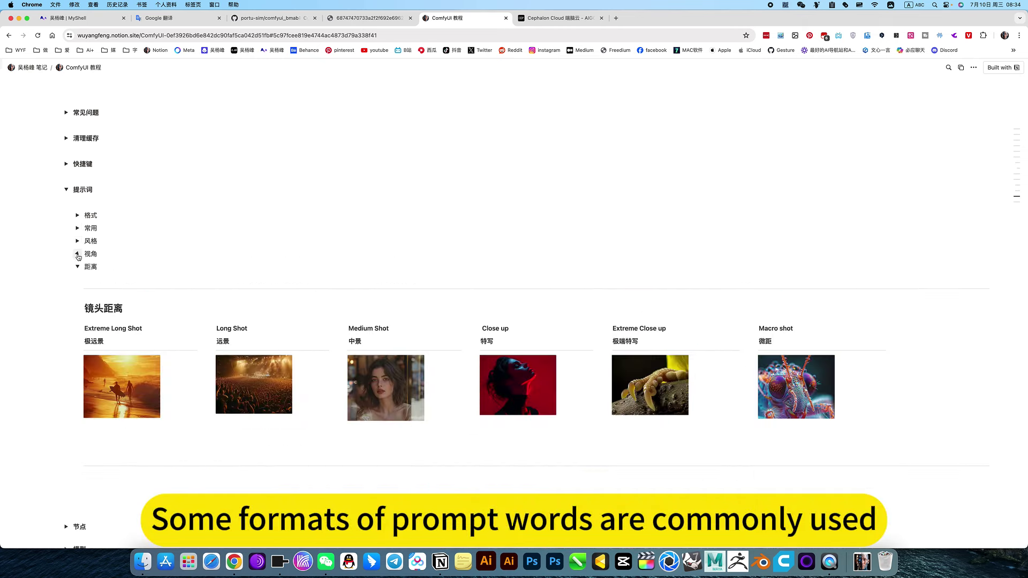
left_click(78, 268)
scroll(67, 192, "down", 1)
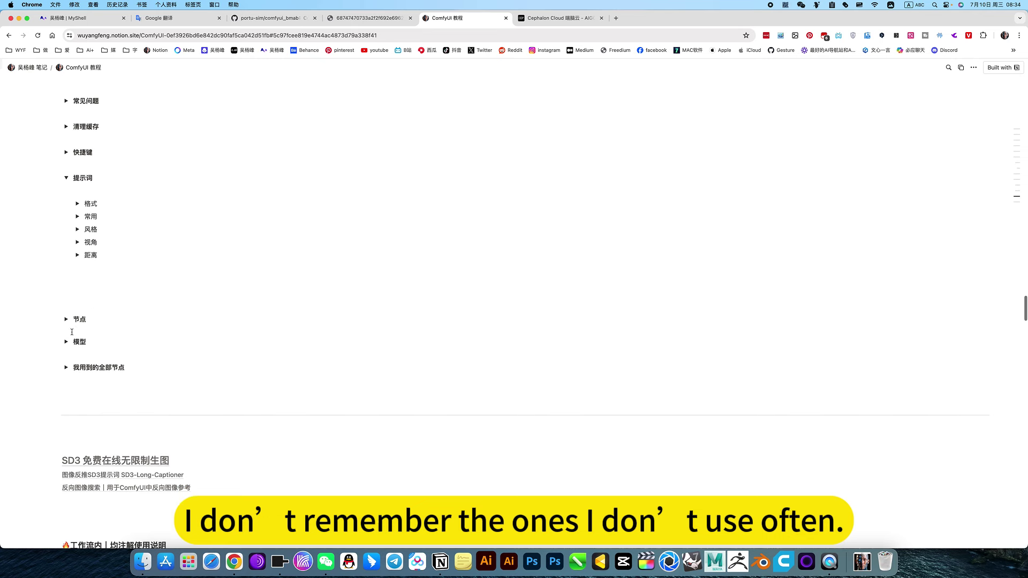
left_click(66, 180)
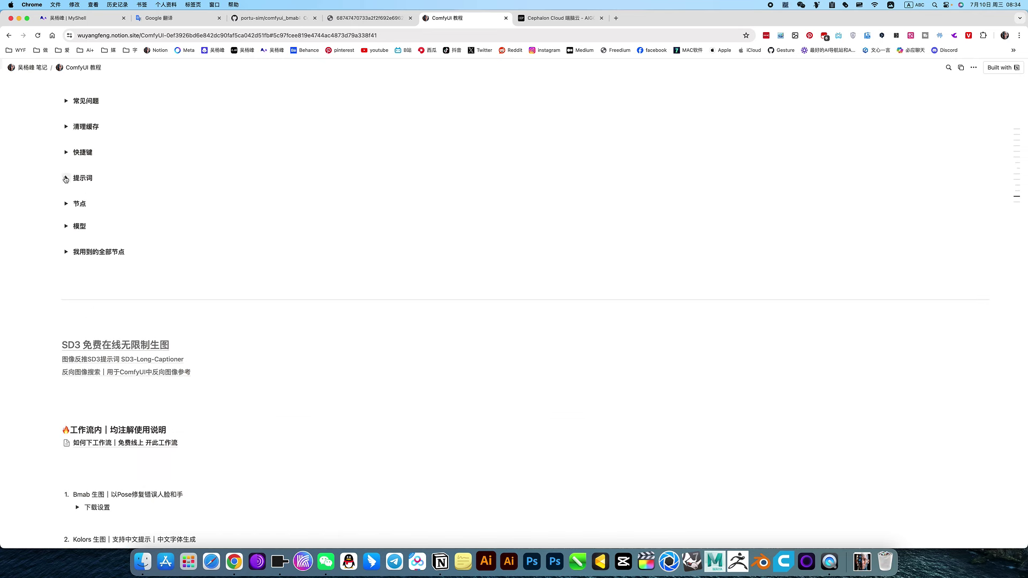
left_click(66, 226)
scroll(118, 263, "down", 1)
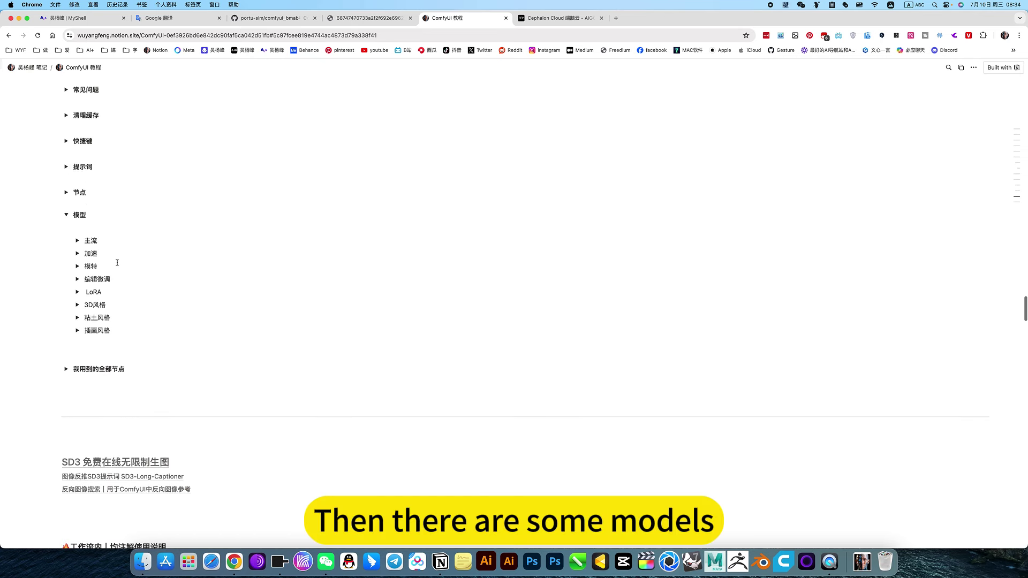
left_click(78, 240)
scroll(218, 302, "down", 10)
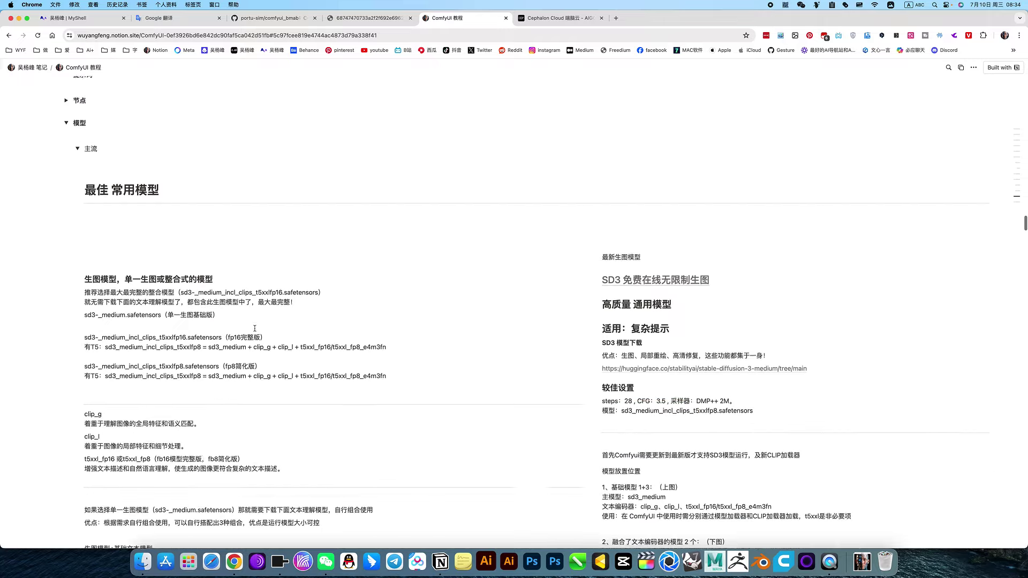
scroll(529, 269, "down", 20)
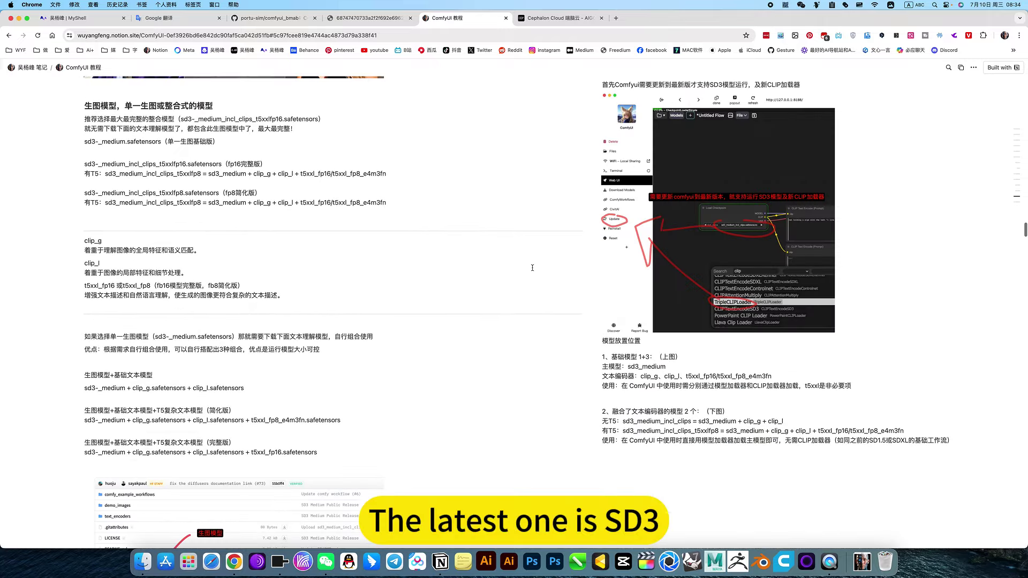
scroll(529, 269, "down", 5)
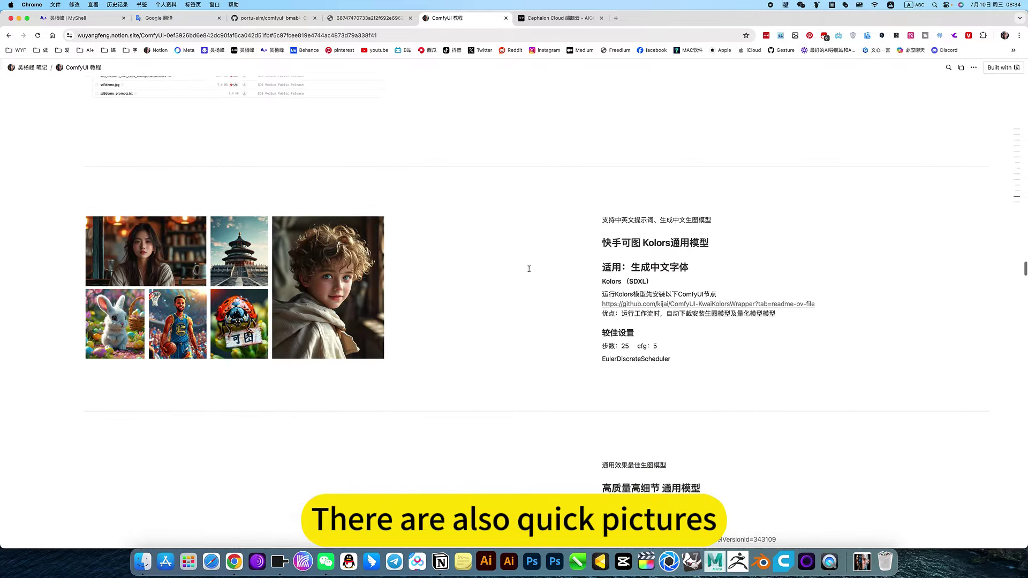
scroll(426, 224, "up", 20)
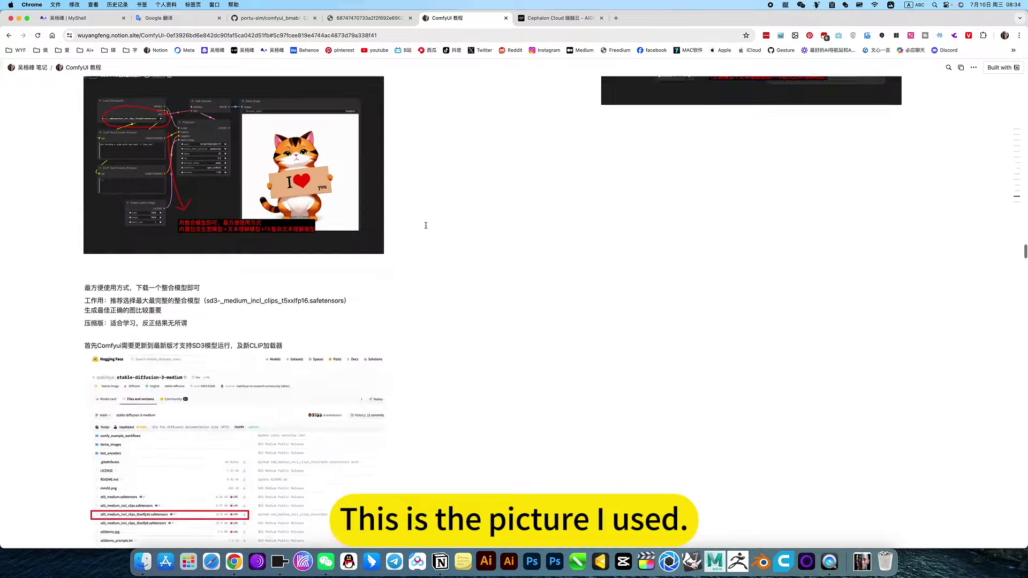
scroll(426, 226, "up", 2)
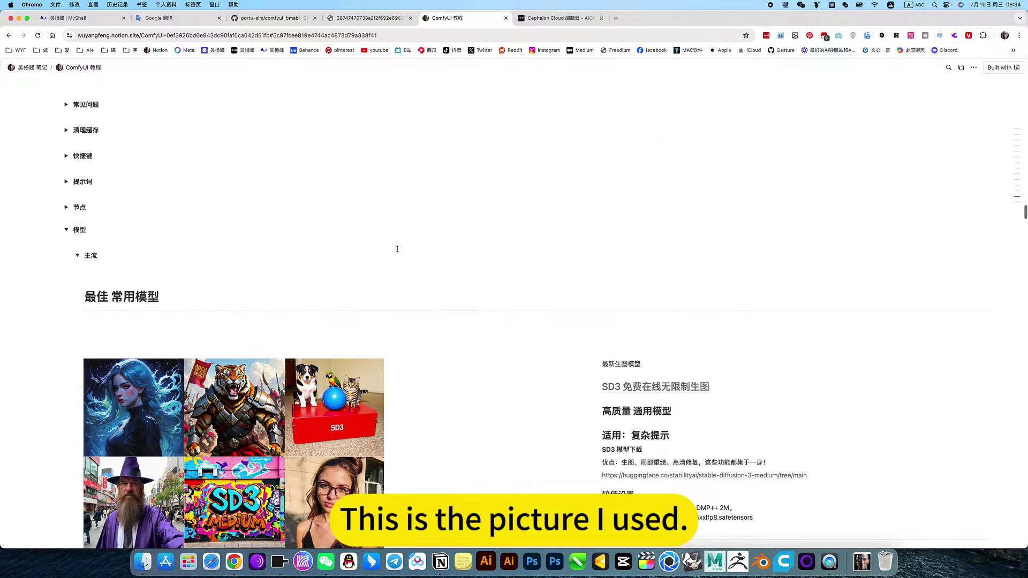
left_click(77, 255)
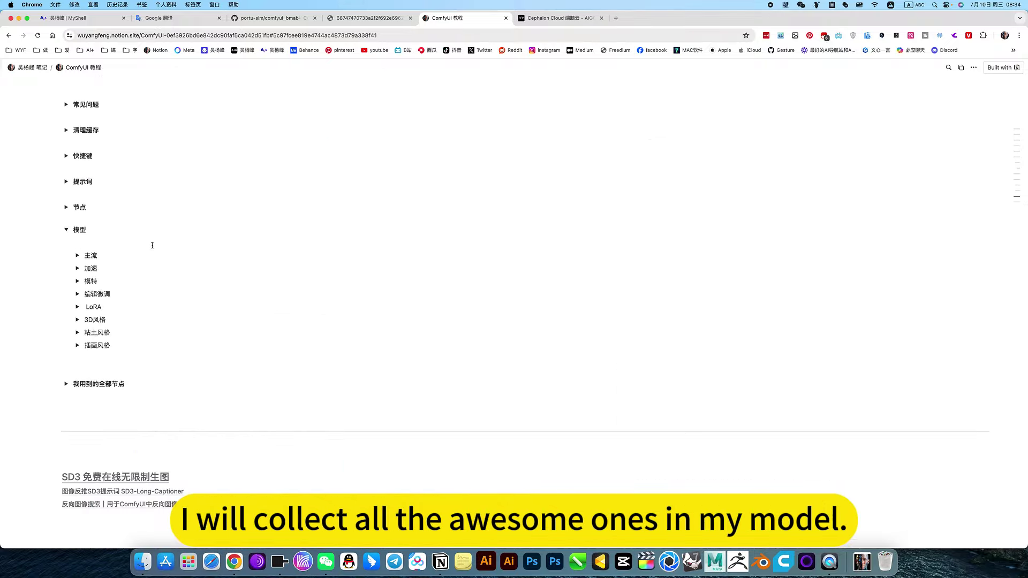
left_click(69, 297)
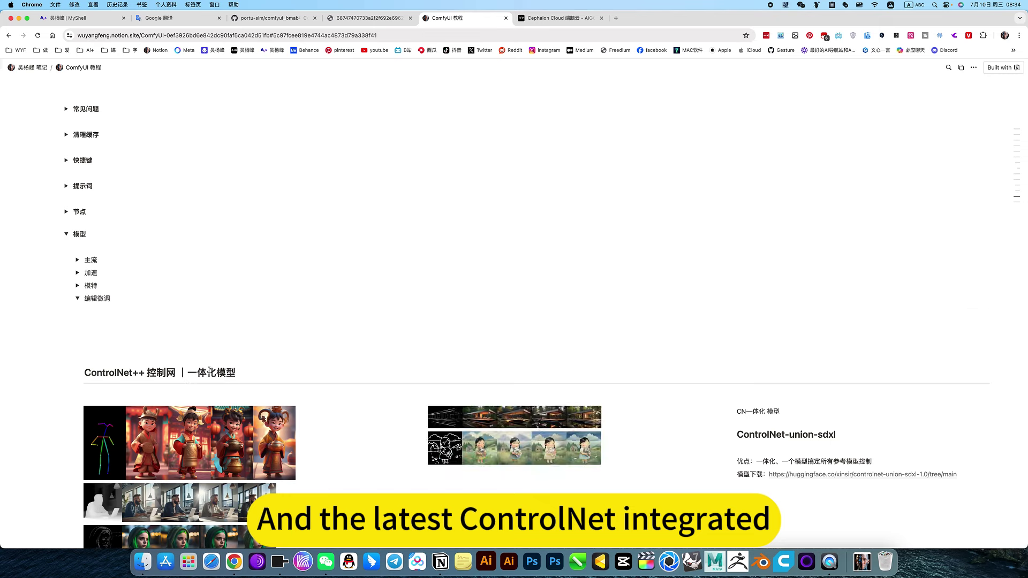
scroll(300, 367, "down", 3)
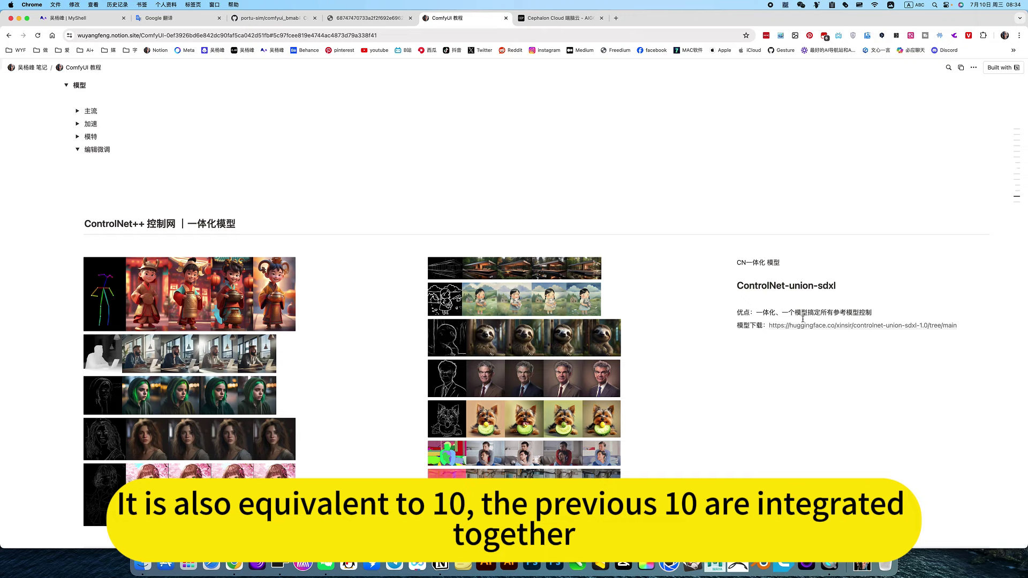
scroll(96, 199, "up", 1)
left_click(78, 174)
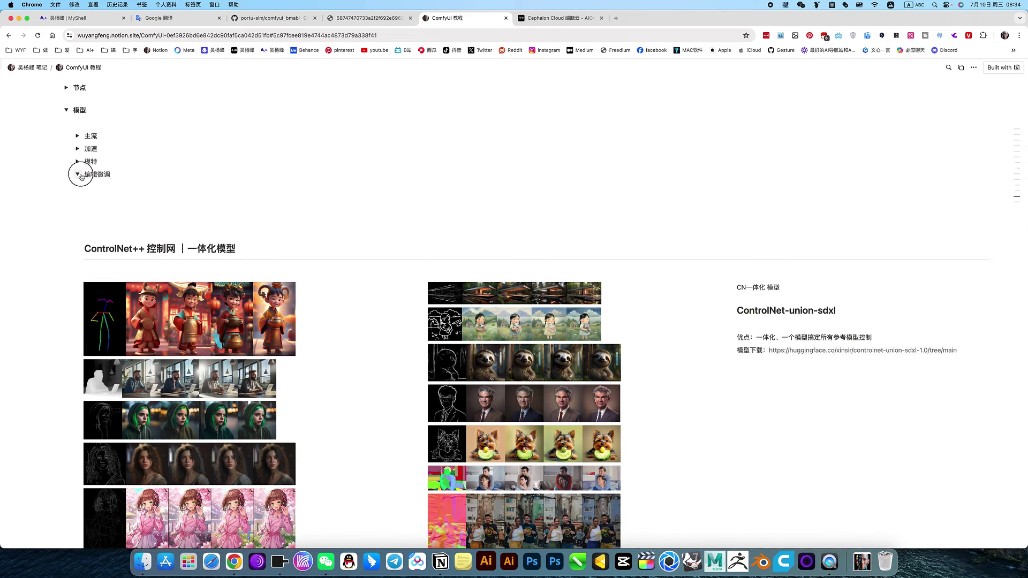
scroll(92, 172, "up", 3)
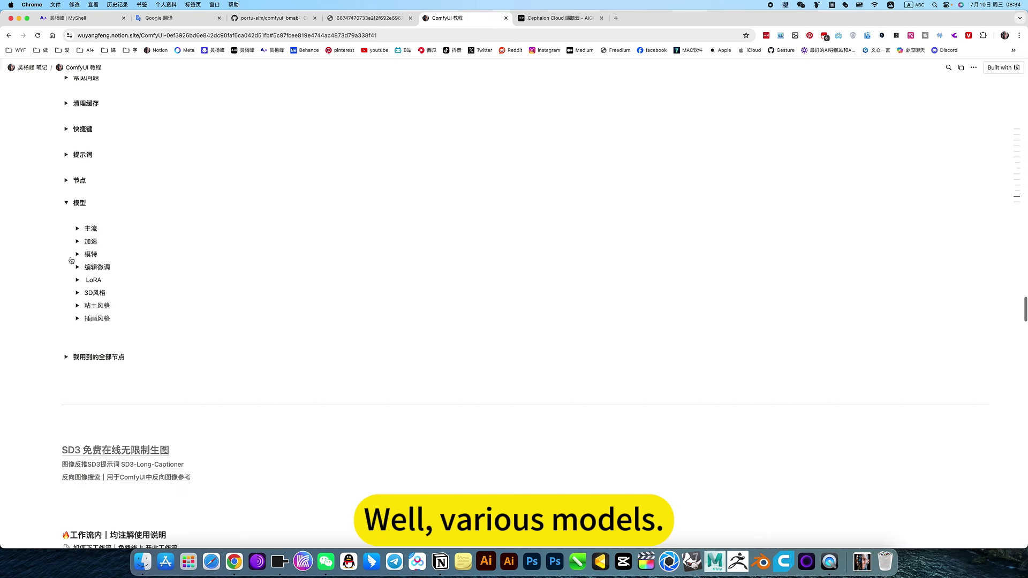
- Collapse the 模型 toggle, then scroll down to the workflow list and back up
left_click(65, 204)
scroll(67, 215, "up", 3)
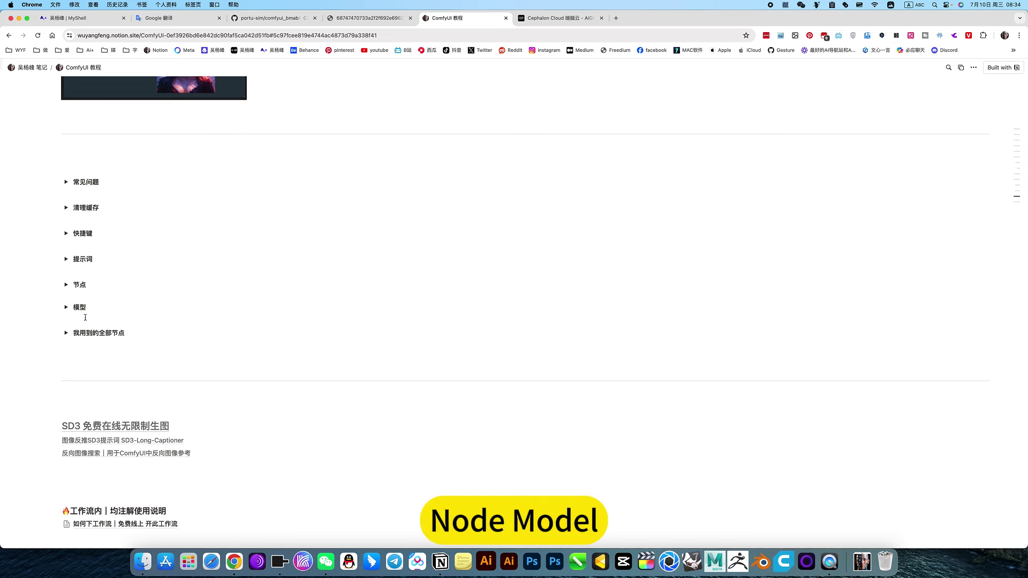
scroll(123, 397, "down", 5)
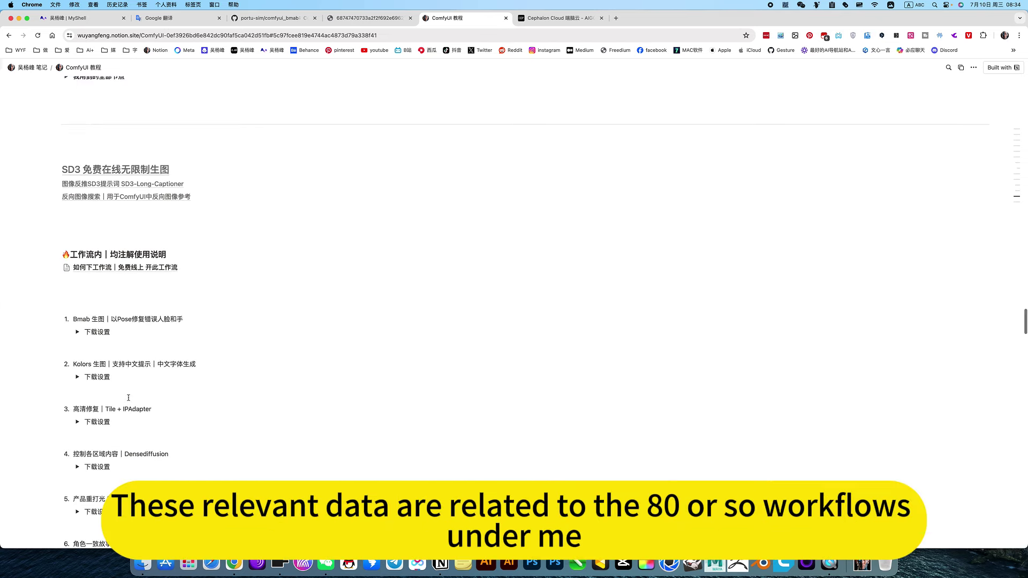
scroll(129, 398, "down", 2)
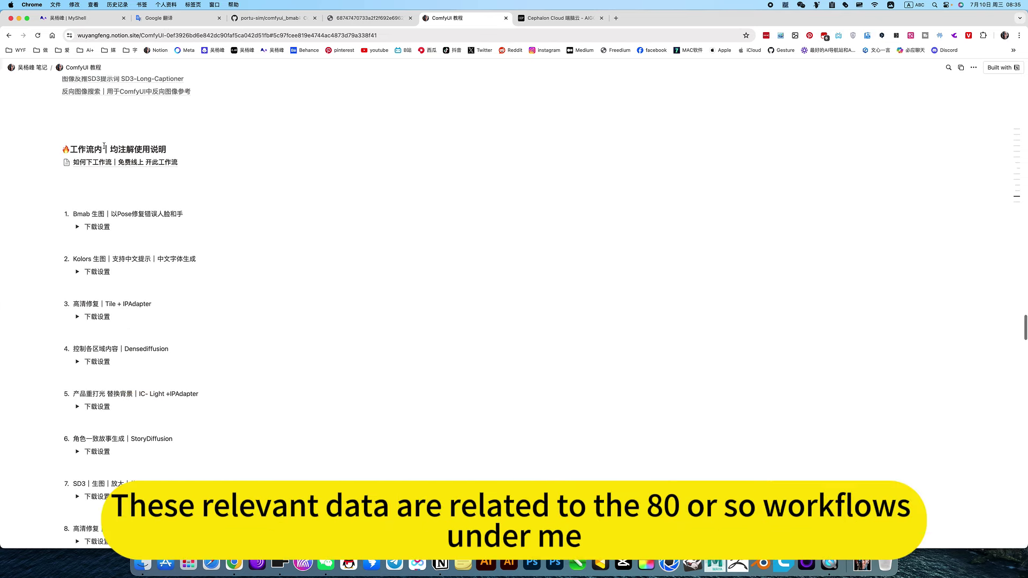
scroll(200, 397, "down", 6)
scroll(199, 397, "up", 9)
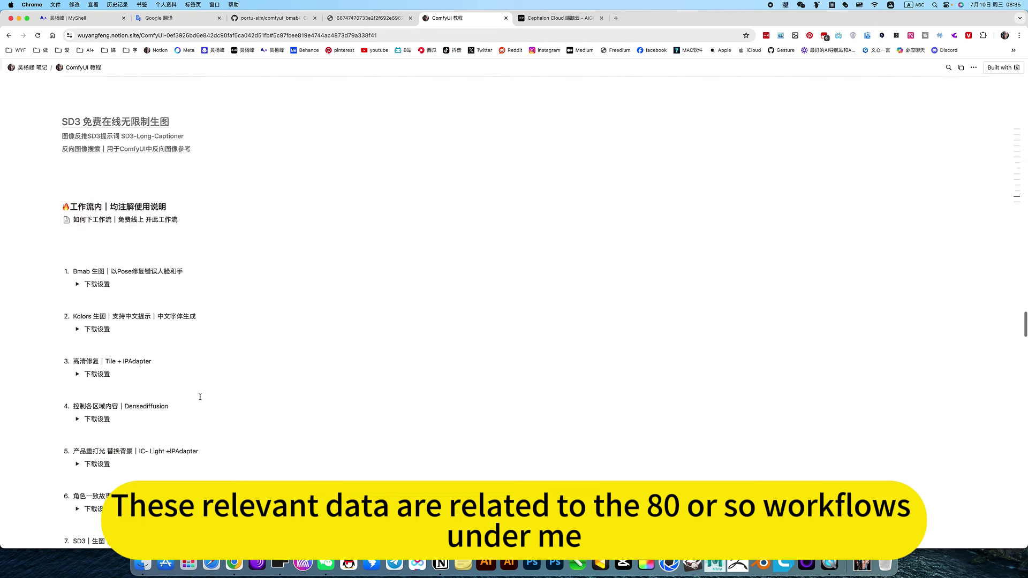
scroll(200, 397, "up", 1)
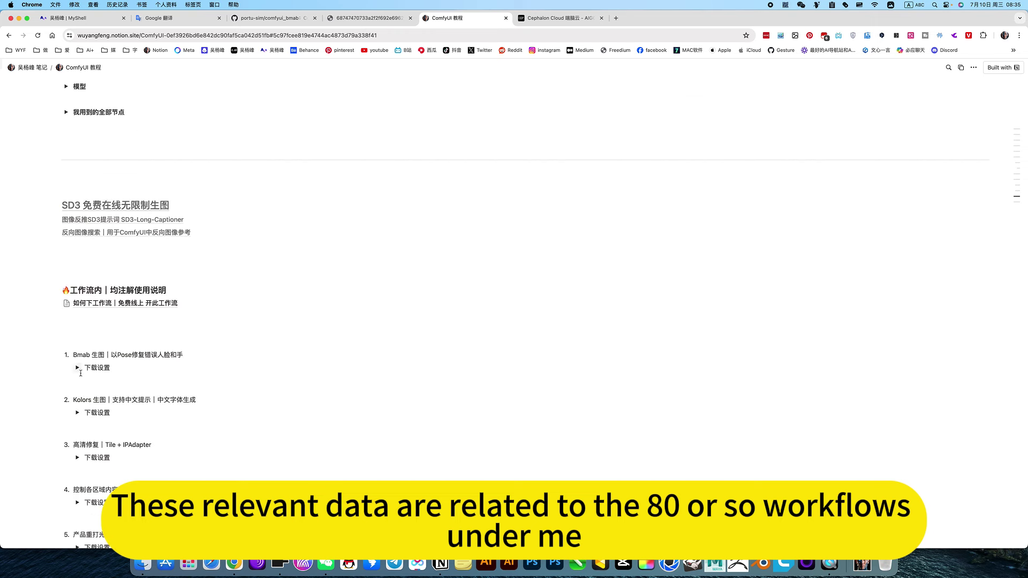
scroll(161, 299, "up", 3)
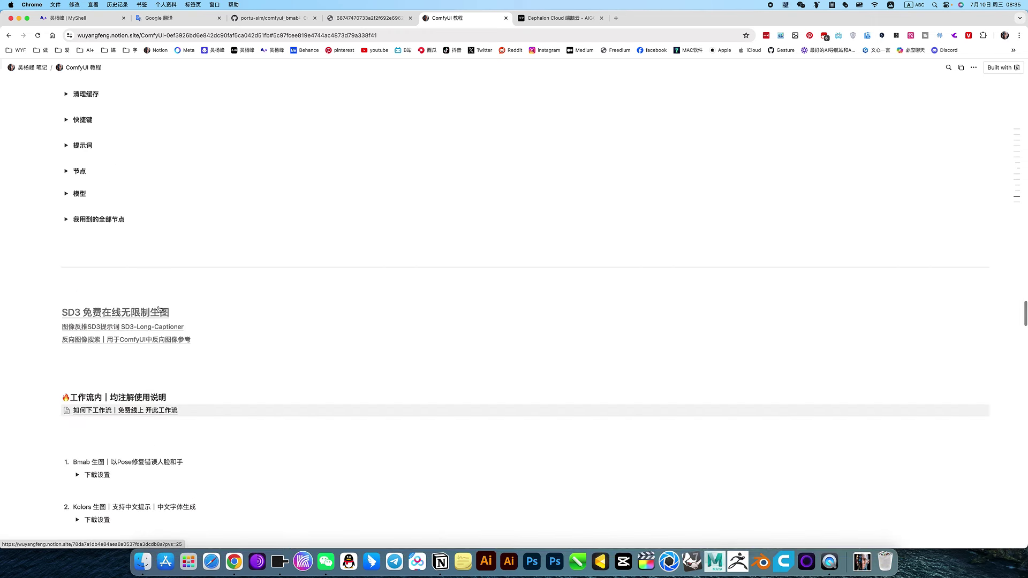
left_click(66, 220)
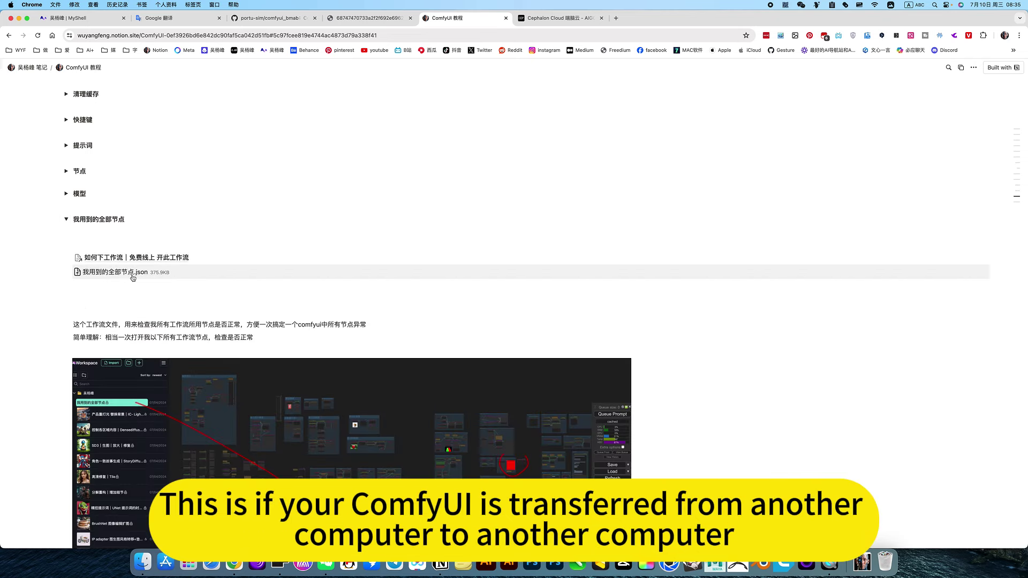
scroll(128, 281, "down", 2)
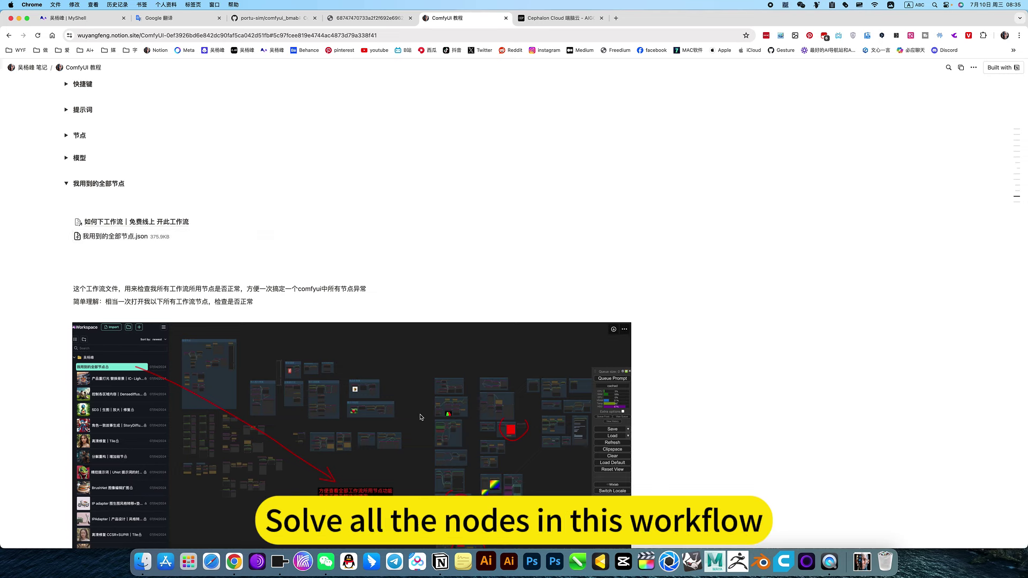
scroll(421, 421, "down", 5)
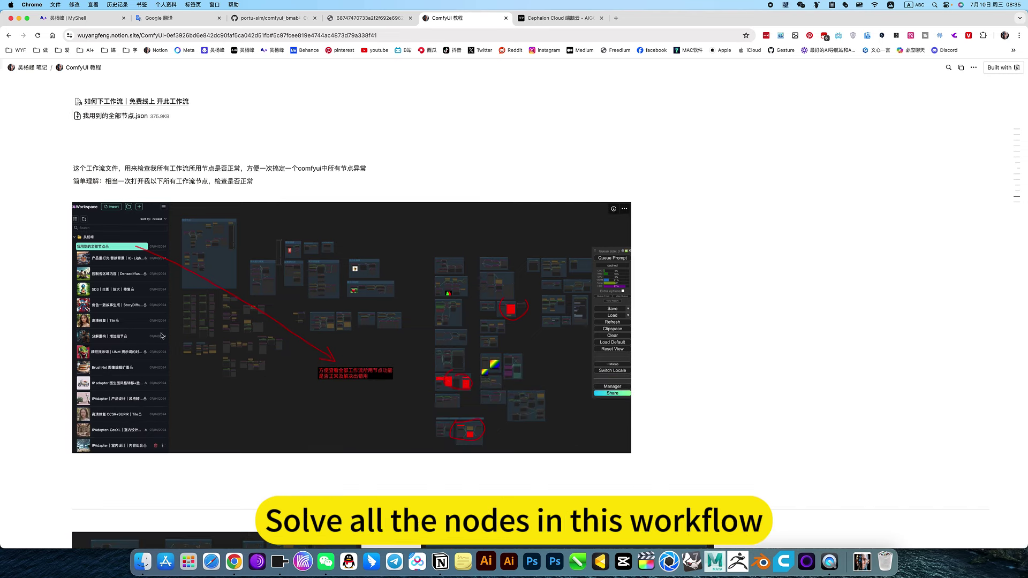
scroll(108, 364, "up", 10)
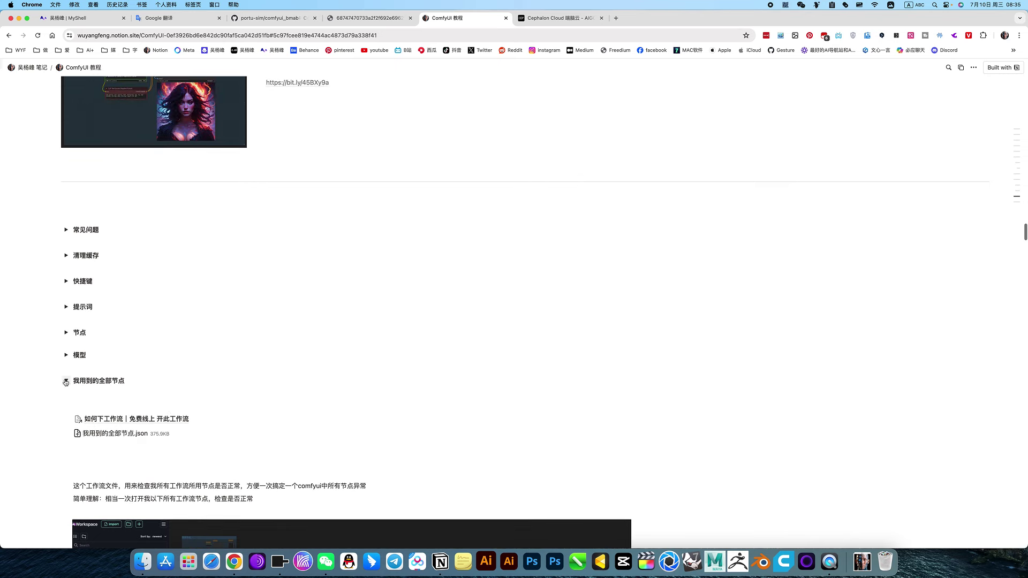
left_click(66, 381)
scroll(64, 391, "down", 10)
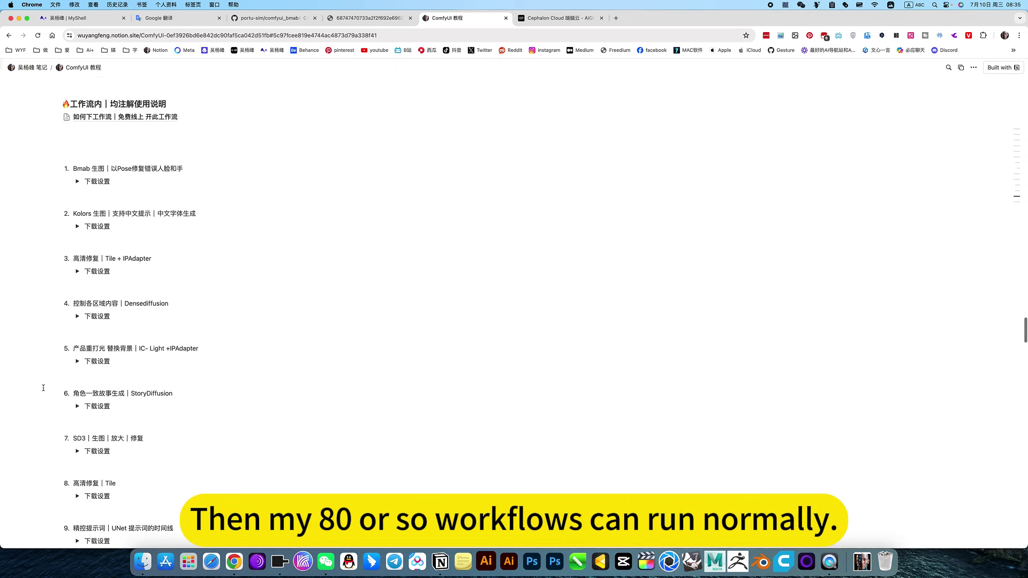
scroll(209, 313, "up", 3)
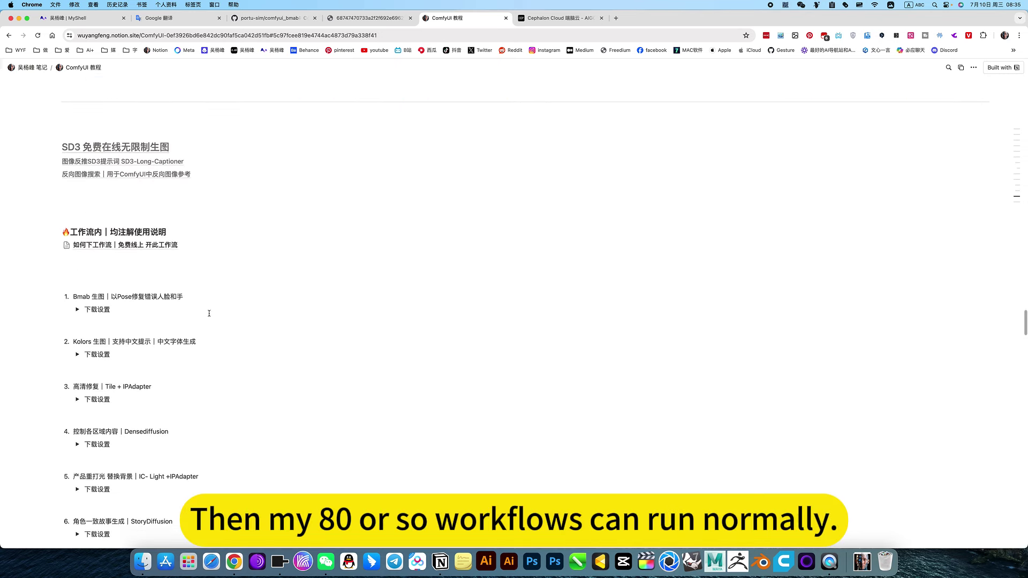
scroll(209, 313, "up", 3)
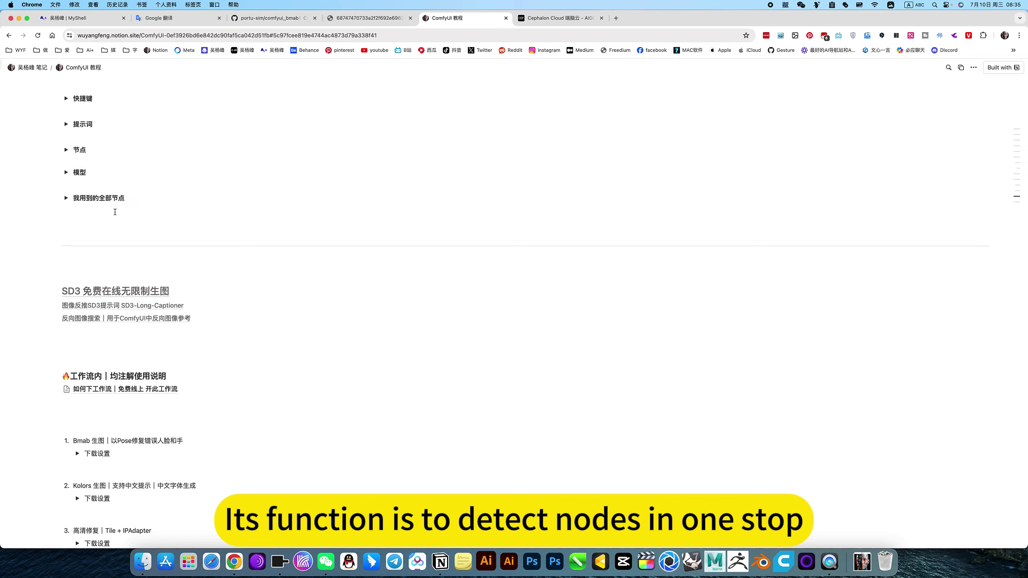
scroll(115, 212, "down", 2)
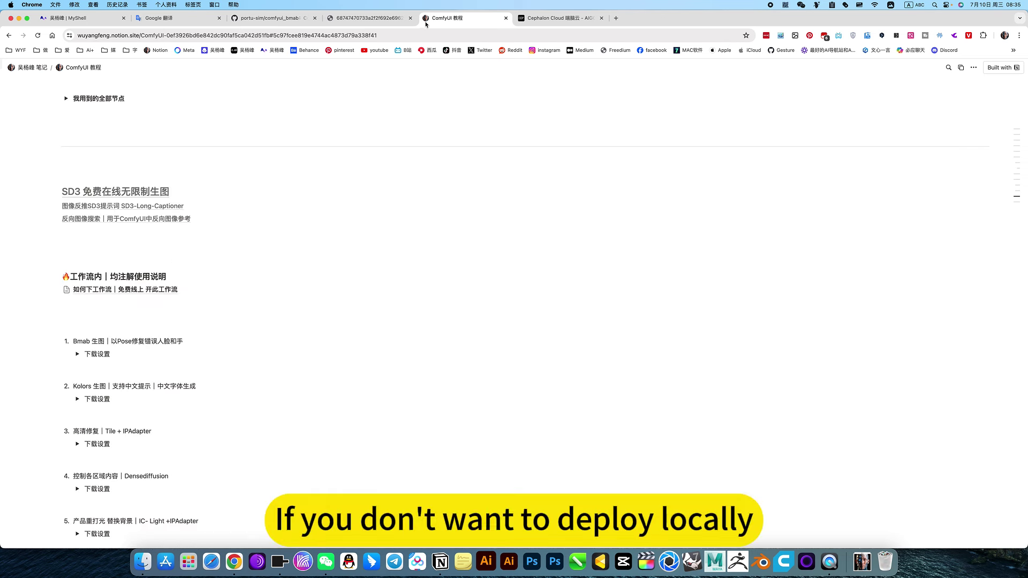
- Switch to the Cephalon Cloud tab listing hosted ComfyUI, Fooocus and Stable Diffusion WebUI apps
left_click(536, 17)
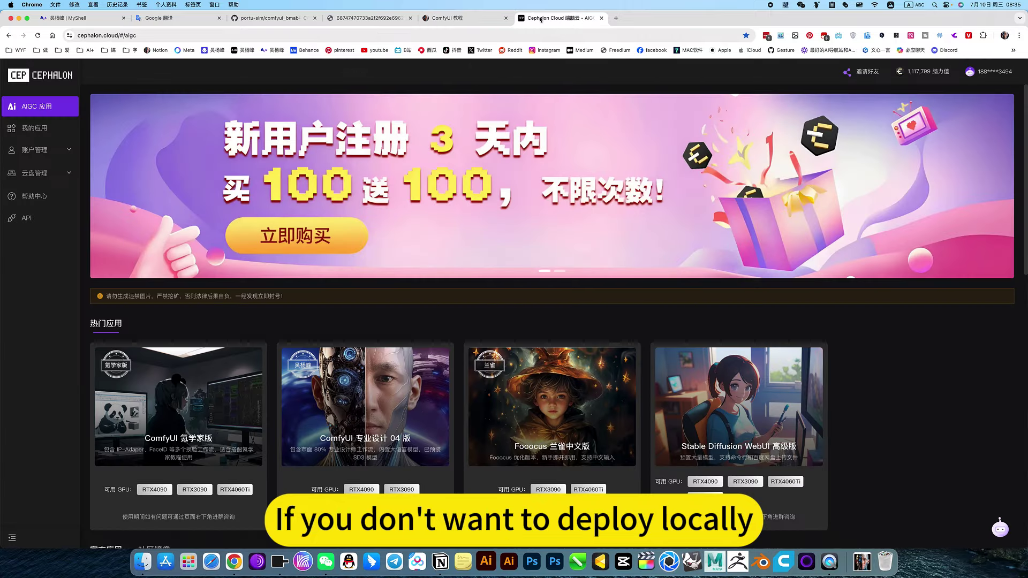